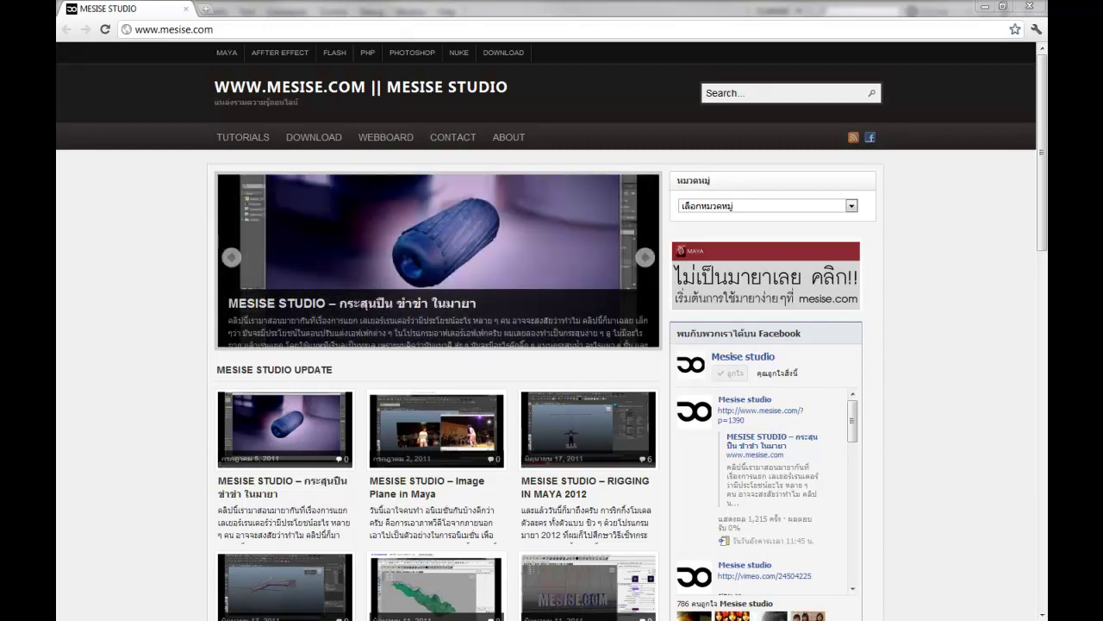
Step: Open the studio's Facebook page from the website in a separate tab and close it
click(751, 360)
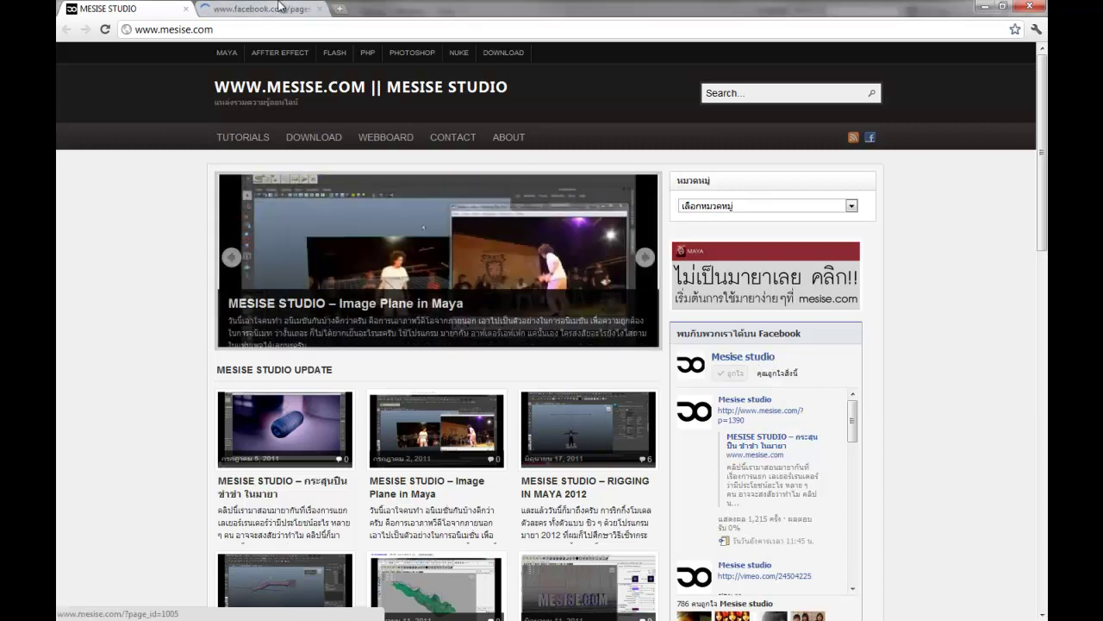
middle_click(277, 11)
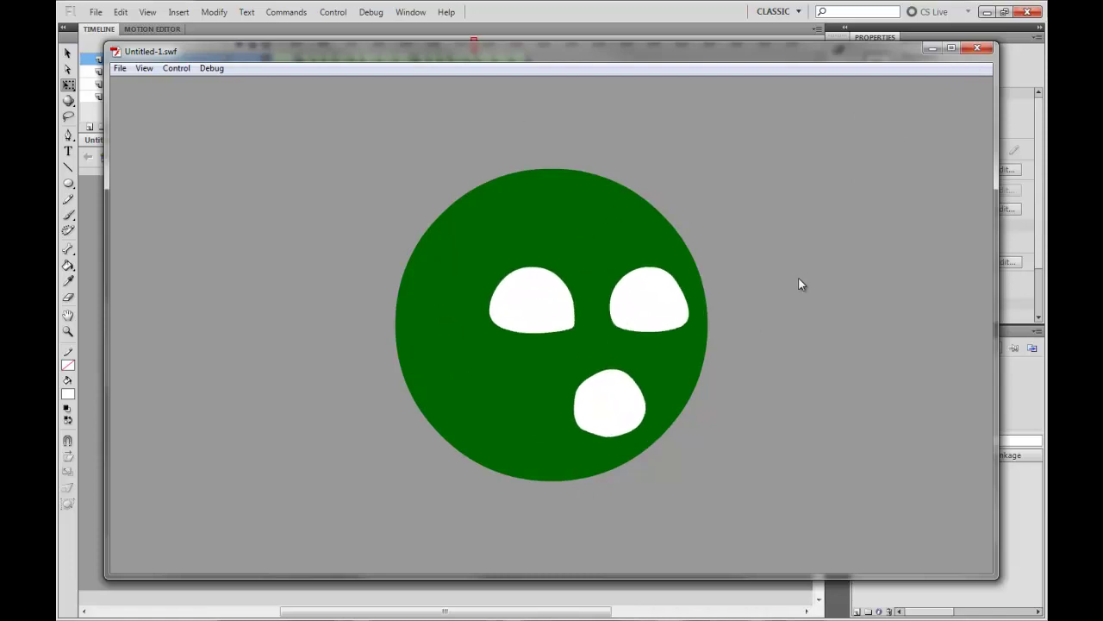
Step: Close the movie preview and return to frame 1 of the finished face animation in a taller timeline
click(977, 48)
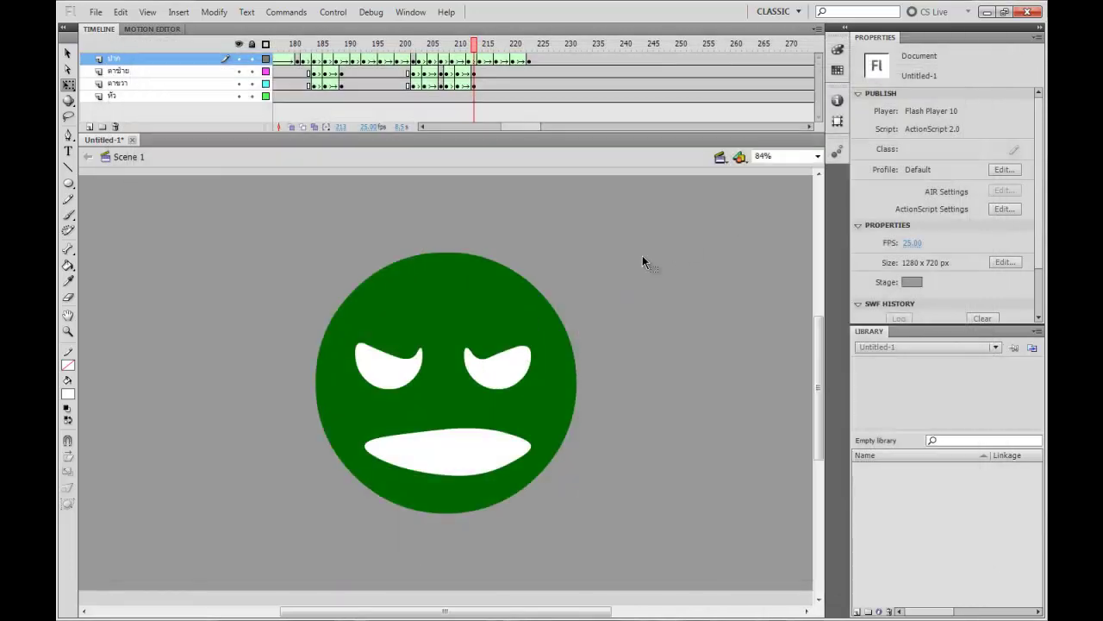
drag(519, 127, 435, 181)
drag(325, 59, 276, 52)
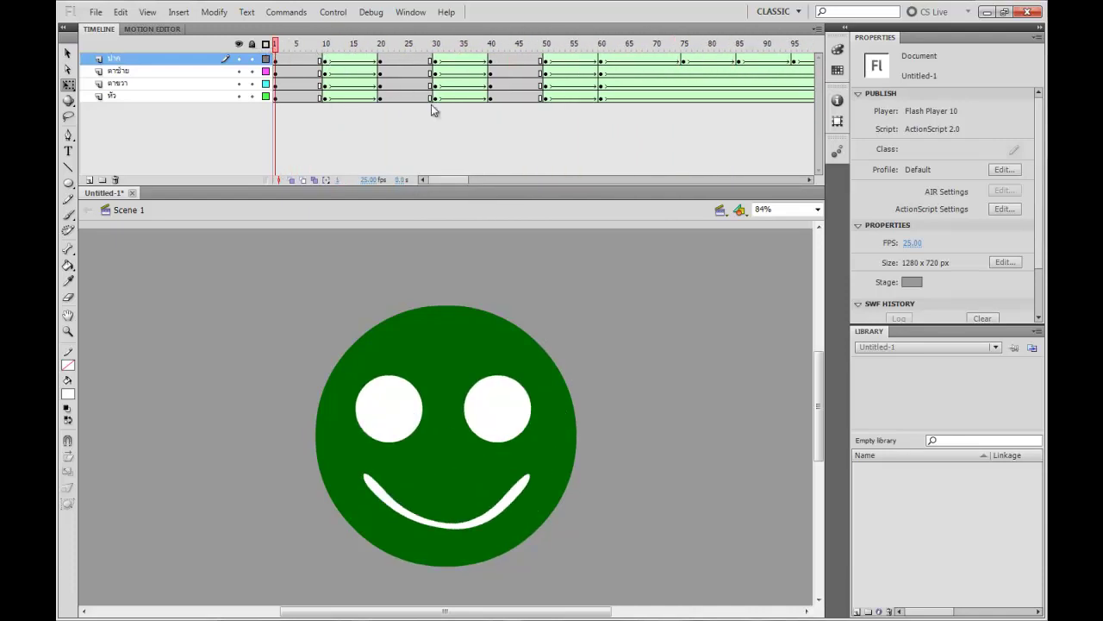
Step: Create a new ActionScript 2.0 document and set its stage color to gray
key(ctrl+n)
click(688, 443)
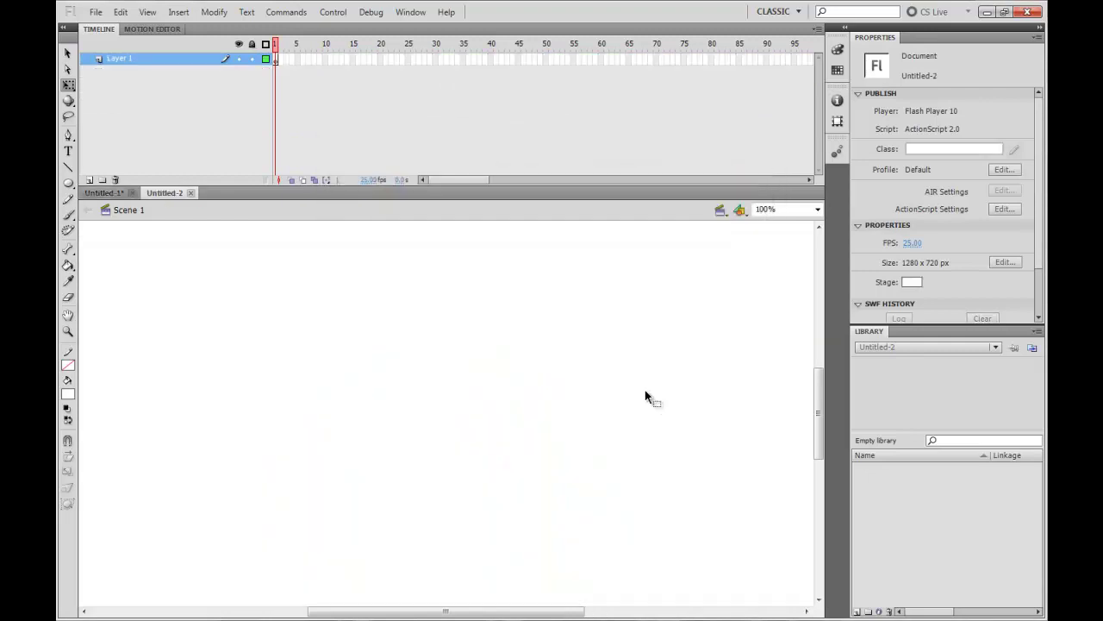
click(912, 282)
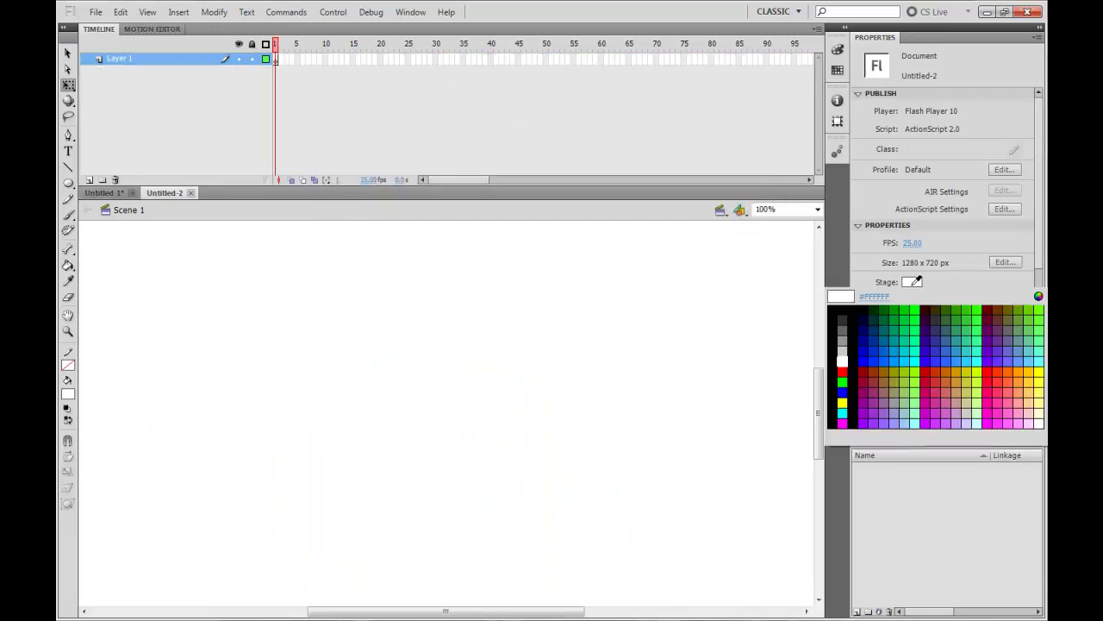
click(842, 341)
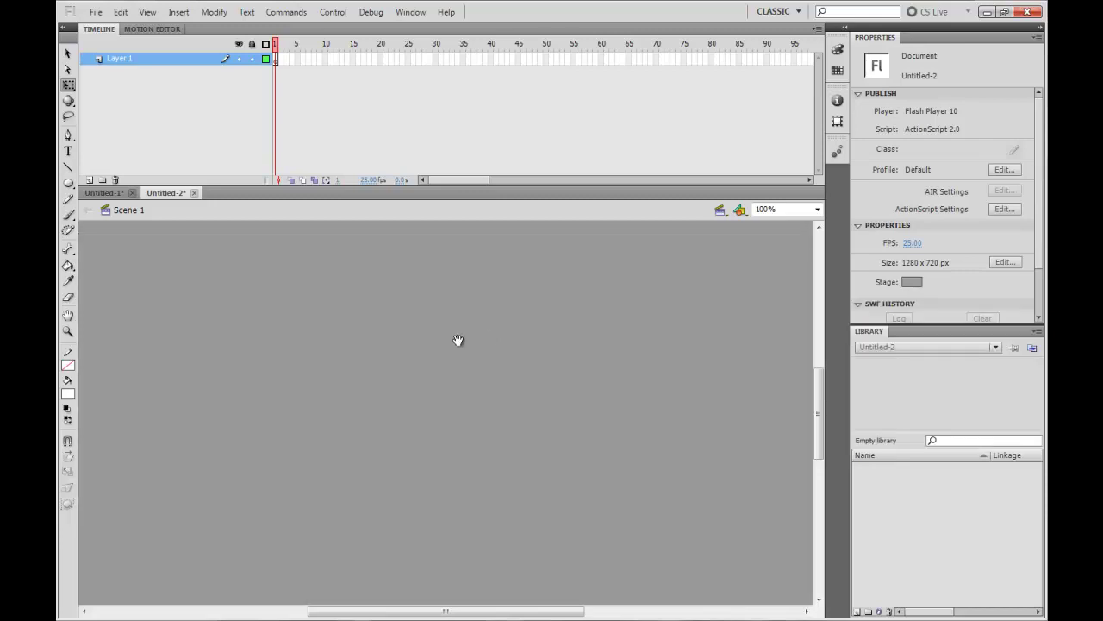
Step: Draw a purple (#9900FF) circle about 422 px in diameter without a stroke on the stage and select it
drag(459, 341, 460, 333)
click(68, 182)
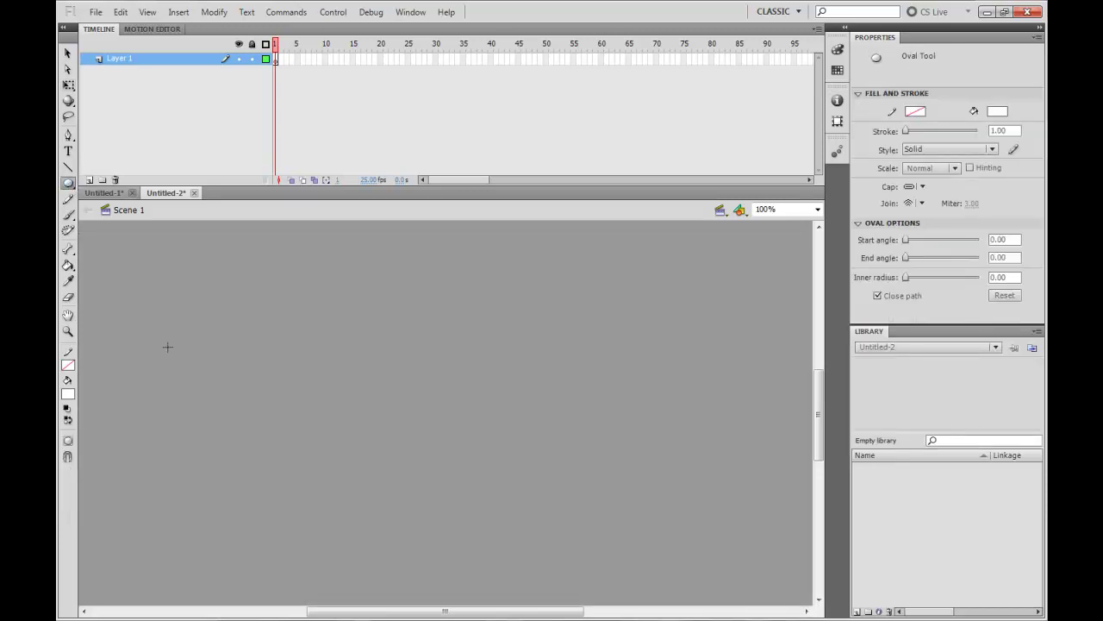
click(69, 393)
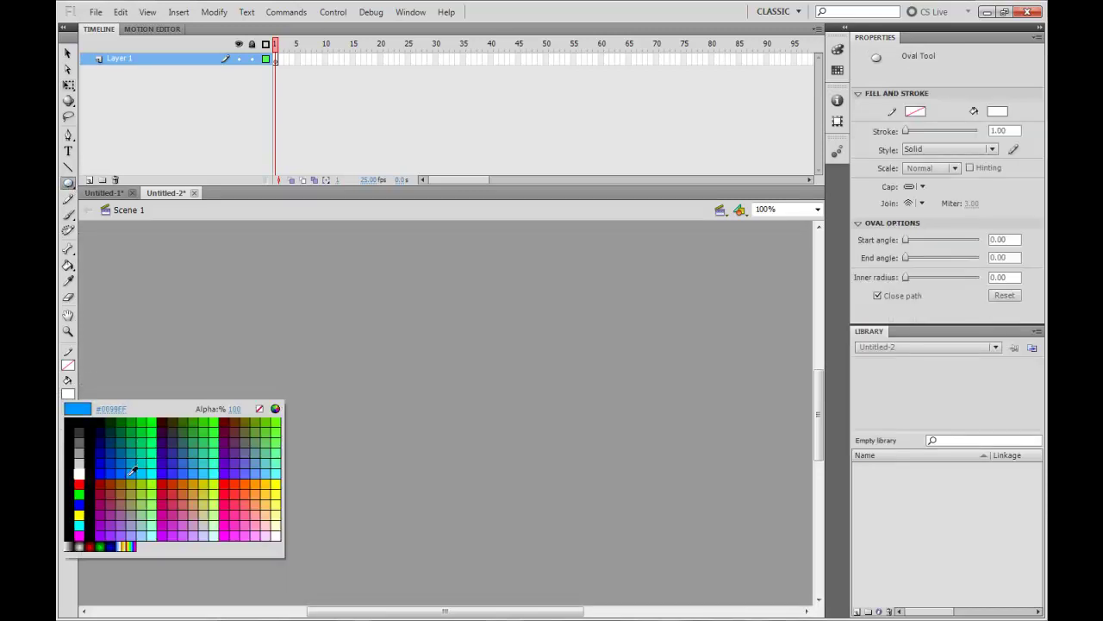
click(109, 527)
drag(338, 248, 629, 541)
key(v)
click(534, 436)
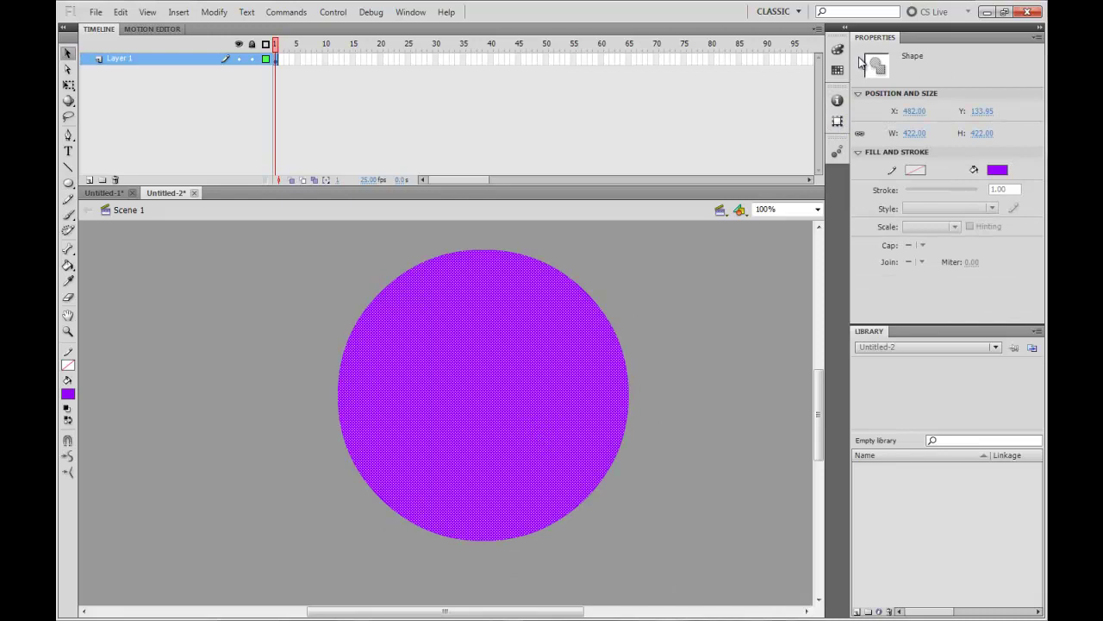
Step: Bring up the Align options and place them clear of the circle, over the timeline area
key(ctrl+k)
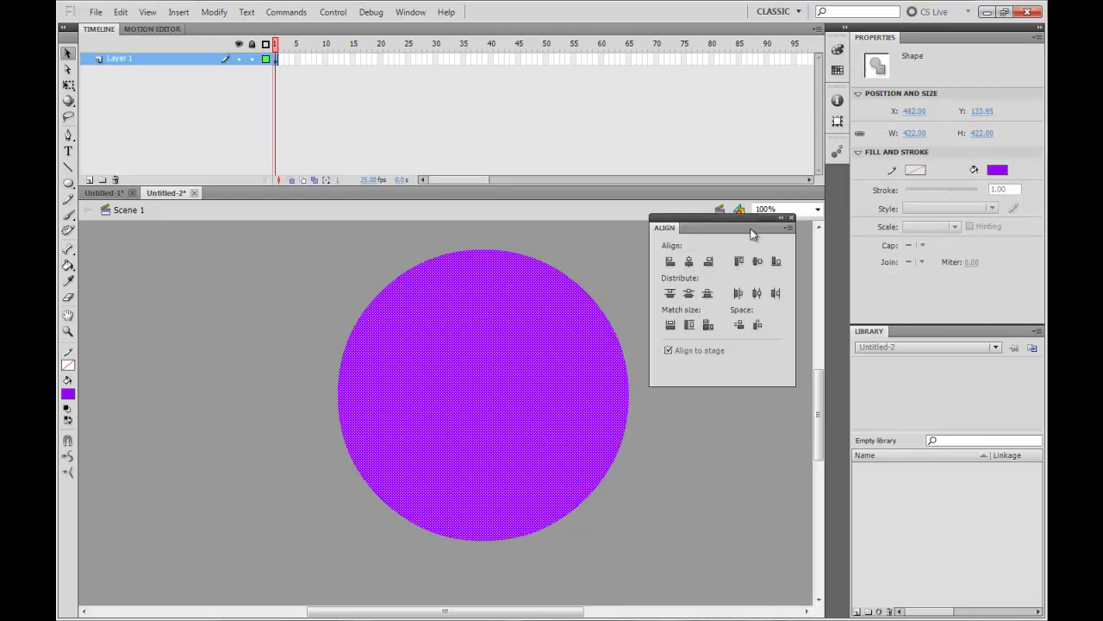
drag(729, 228, 742, 242)
click(410, 12)
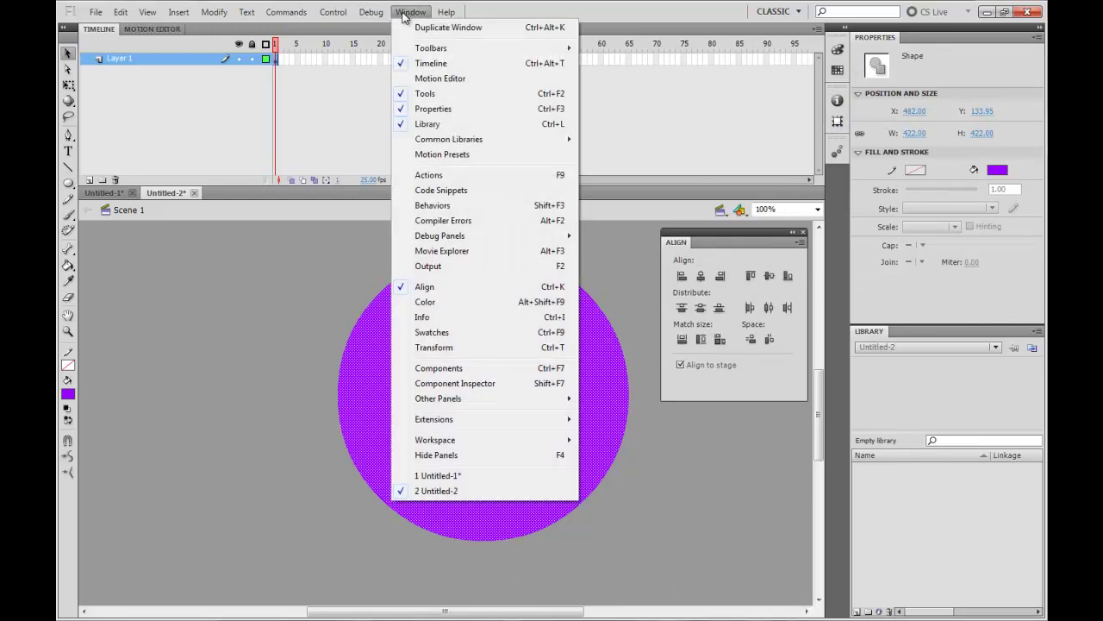
click(748, 235)
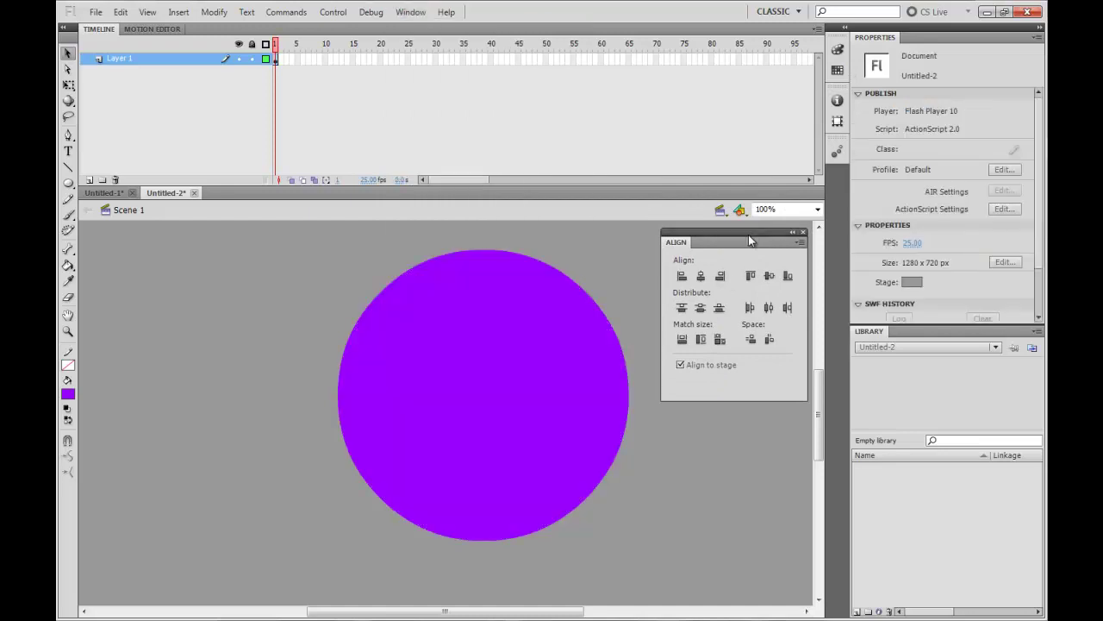
drag(748, 235, 737, 92)
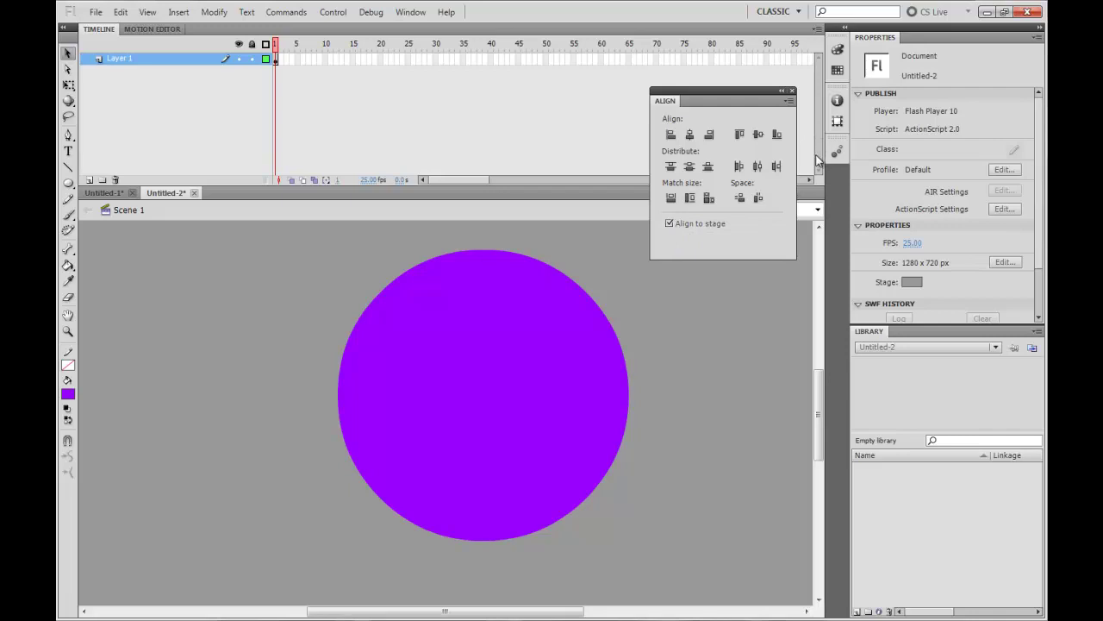
mouse_move(724, 102)
mouse_down()
mouse_move(758, 108)
mouse_move(736, 99)
mouse_up()
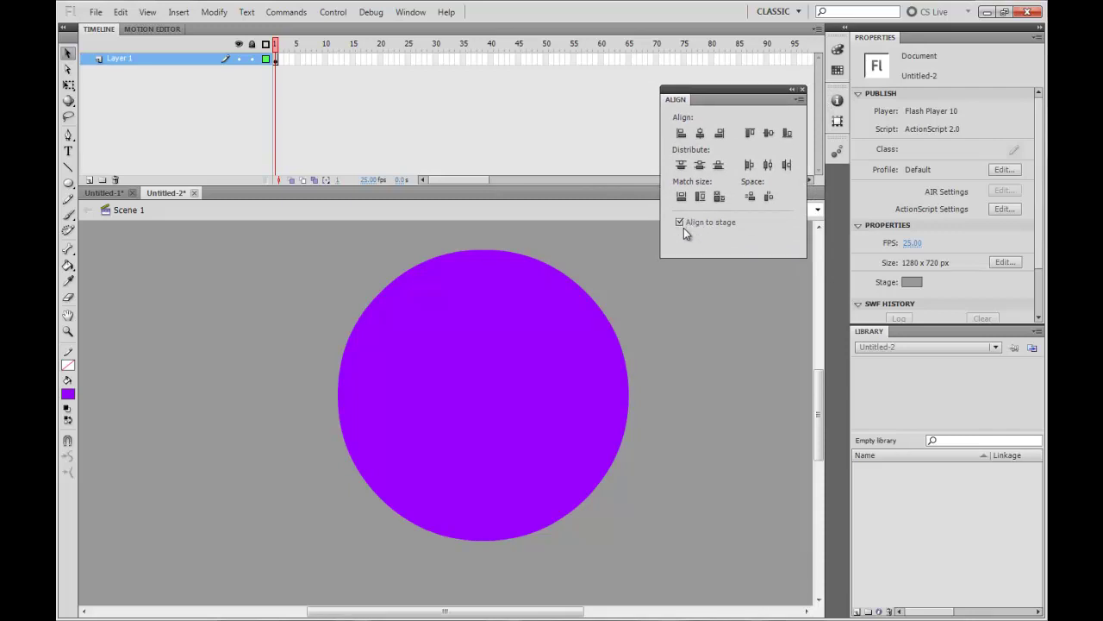
Step: Center the purple circle horizontally and vertically on the stage
click(576, 327)
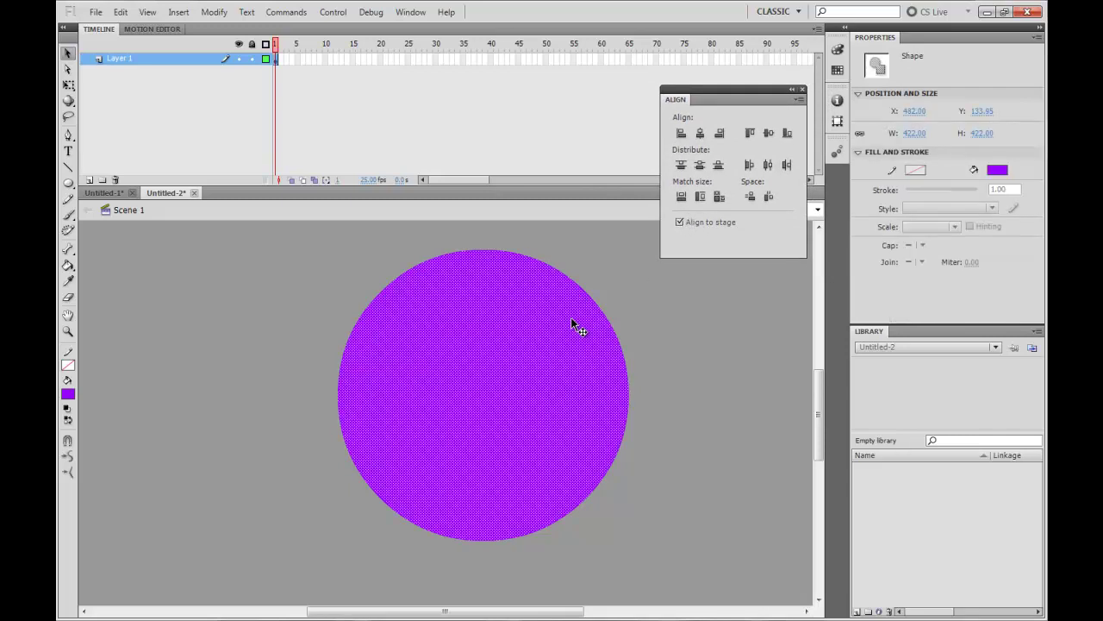
key(ctrl+minus)
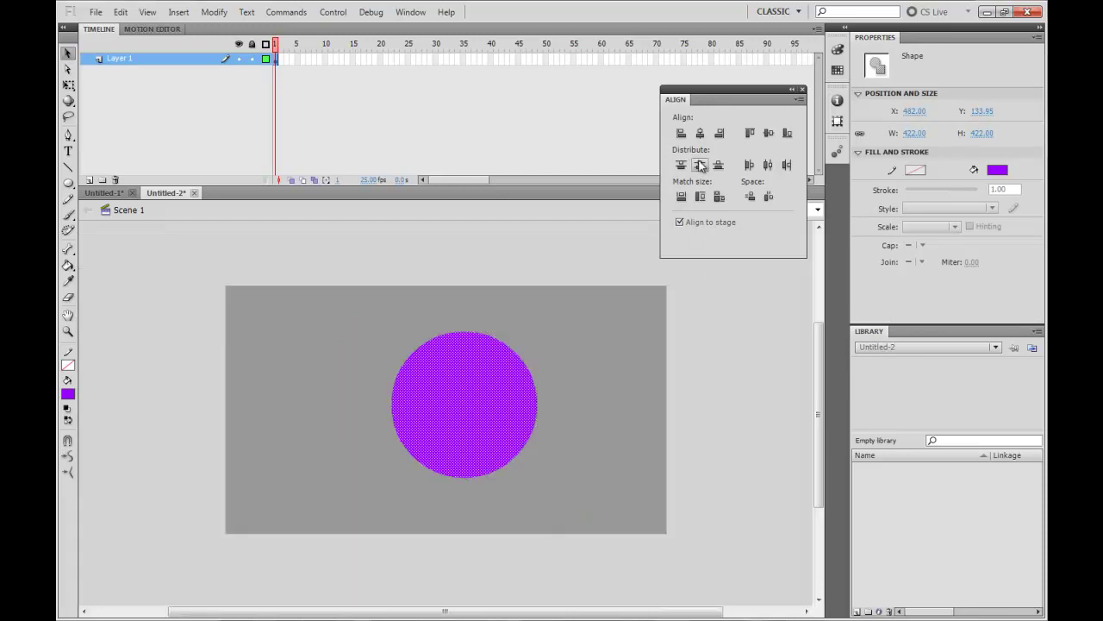
click(768, 132)
click(700, 133)
click(571, 366)
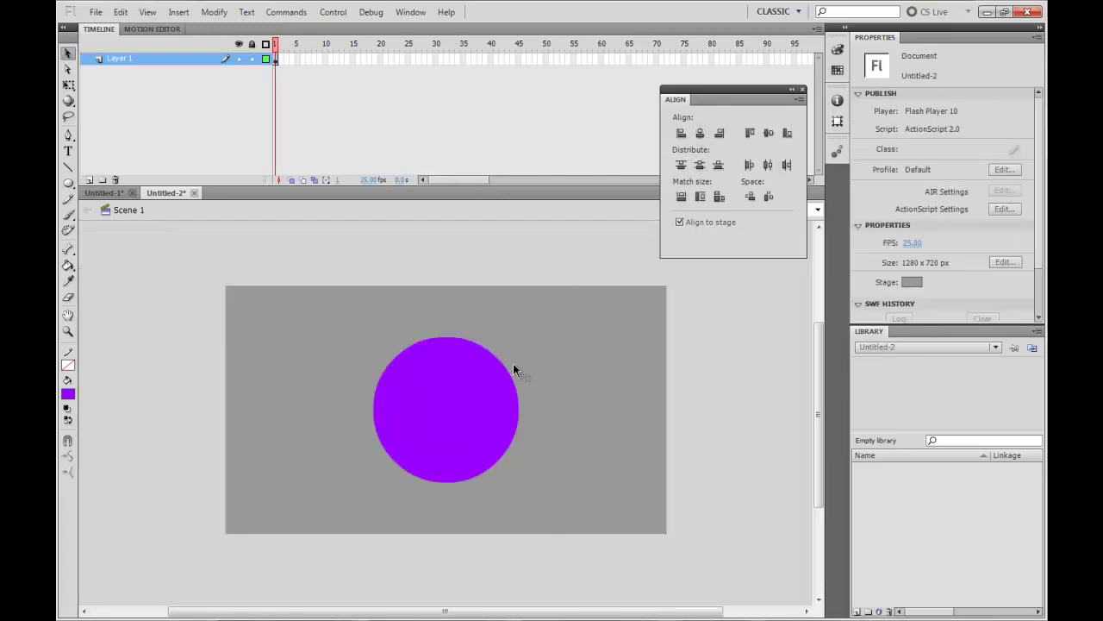
Step: Rename the circle's layer to หัว, lock it and add a new layer above it
key(ctrl+equal)
double_click(135, 56)
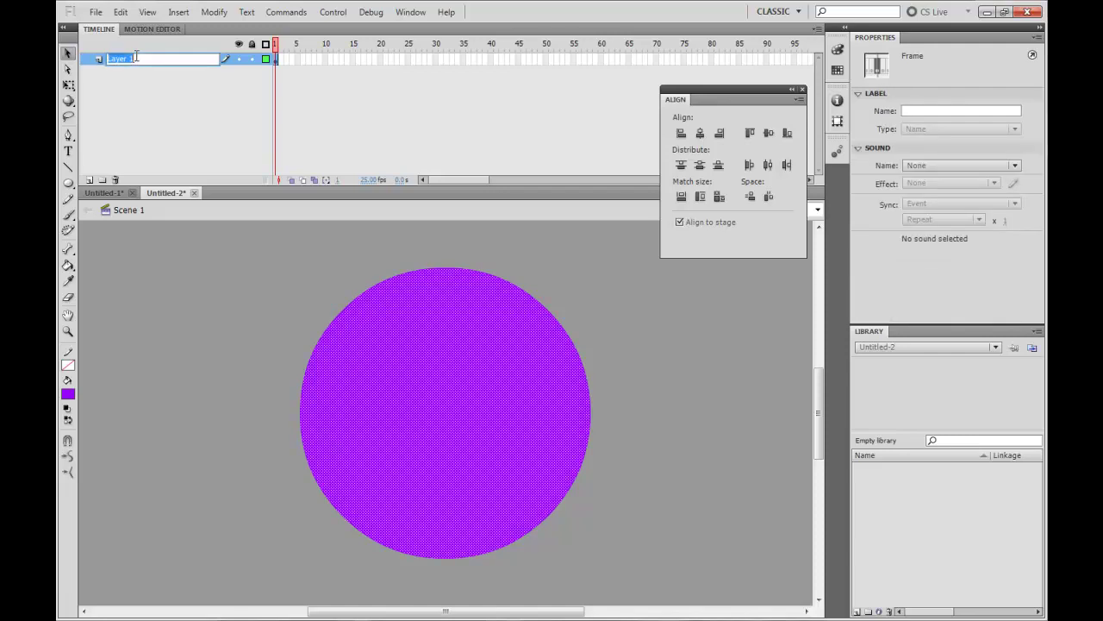
text(tัว)
key(Return)
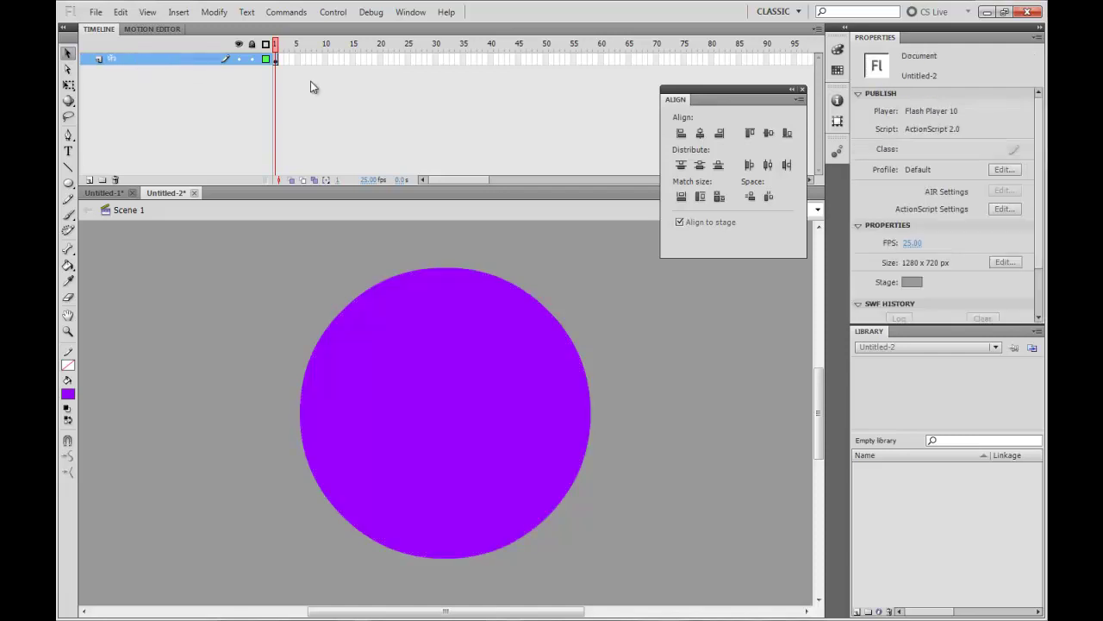
click(89, 179)
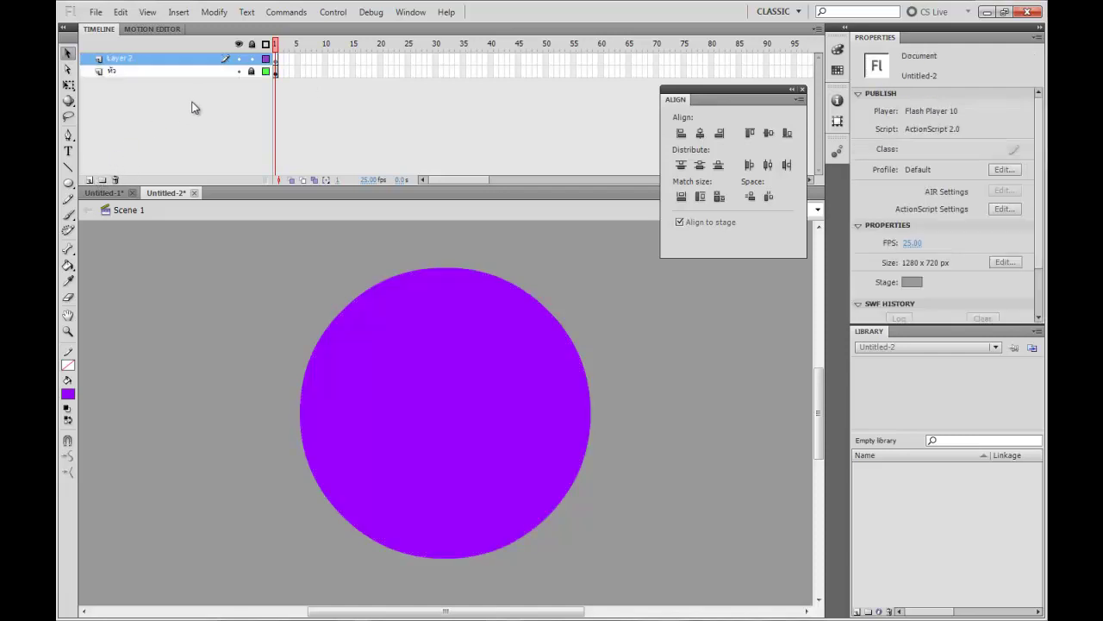
click(268, 59)
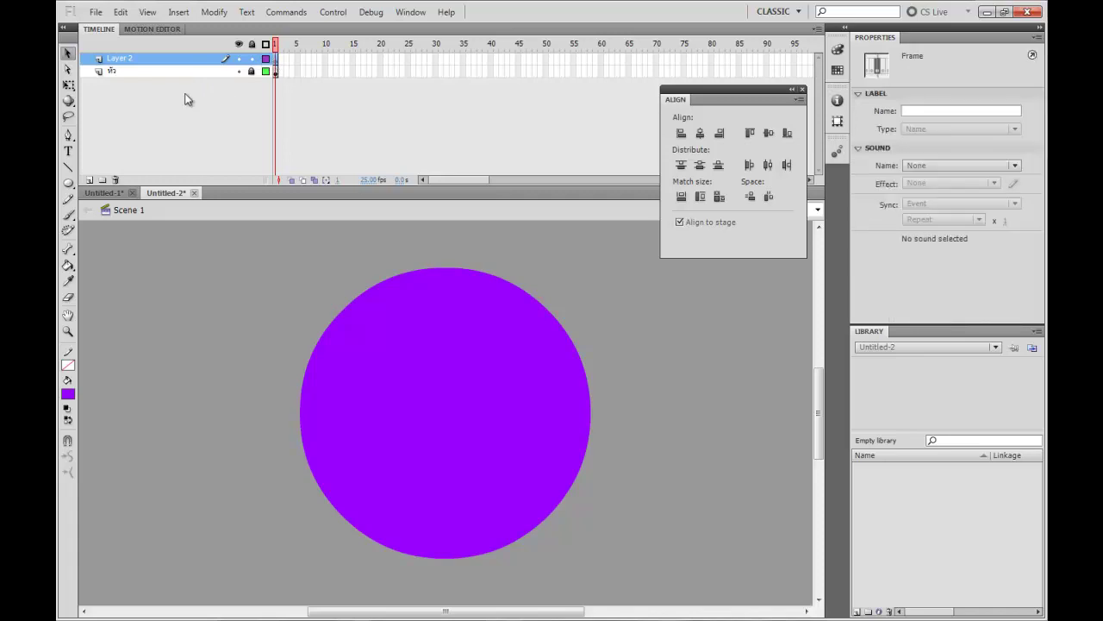
Step: Draw a white circular eye about 103 px wide on the purple face and duplicate it for the second eye
click(68, 183)
click(68, 394)
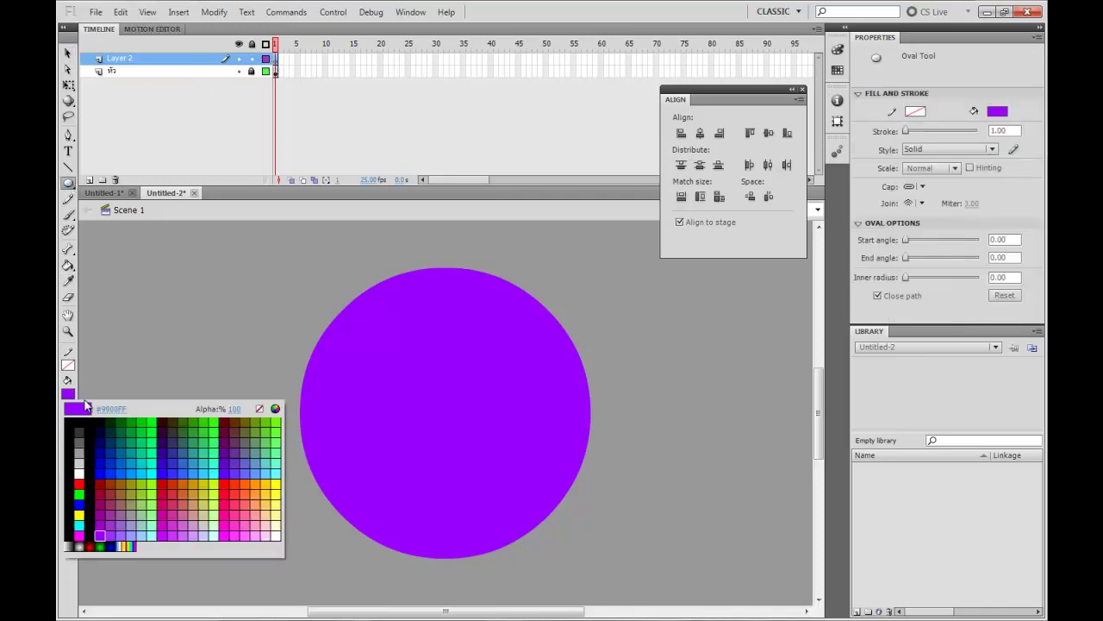
click(69, 476)
mouse_move(348, 350)
mouse_down()
mouse_move(420, 422)
mouse_move(492, 403)
mouse_move(497, 390)
mouse_move(448, 491)
mouse_up()
key(v)
click(400, 382)
shift+click(388, 399)
click(567, 411)
Step: Flatten the third white circle below the eyes into a mouth about 103 by 39 px
key(q)
alt+drag(432, 447, 438, 480)
click(702, 475)
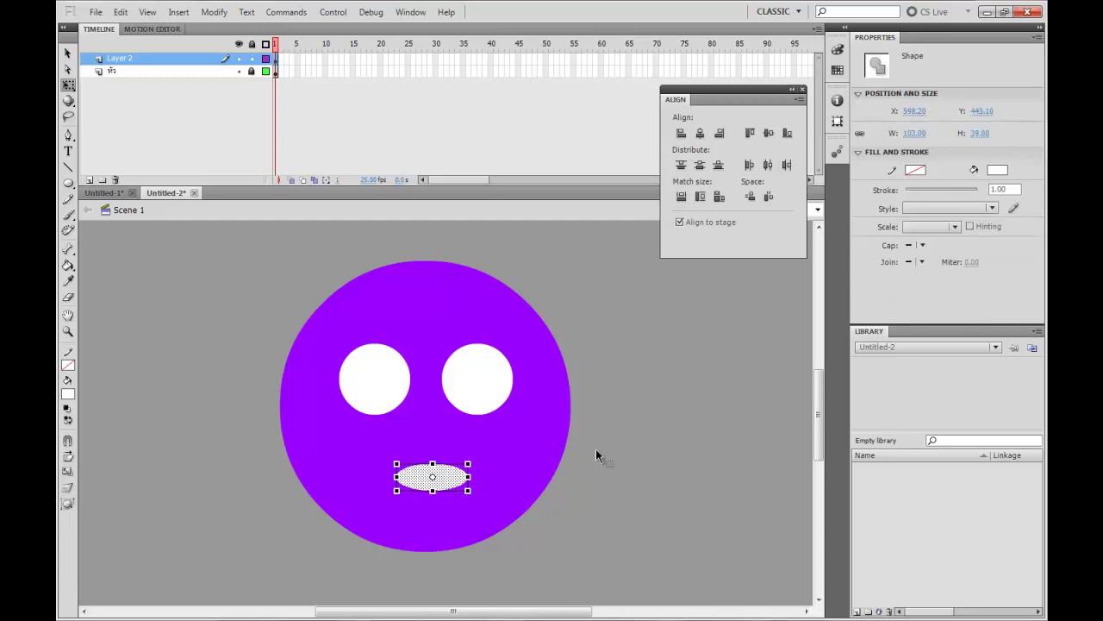
Step: Move the mouth slightly left to line it up under the eyes
click(599, 446)
drag(545, 299, 218, 563)
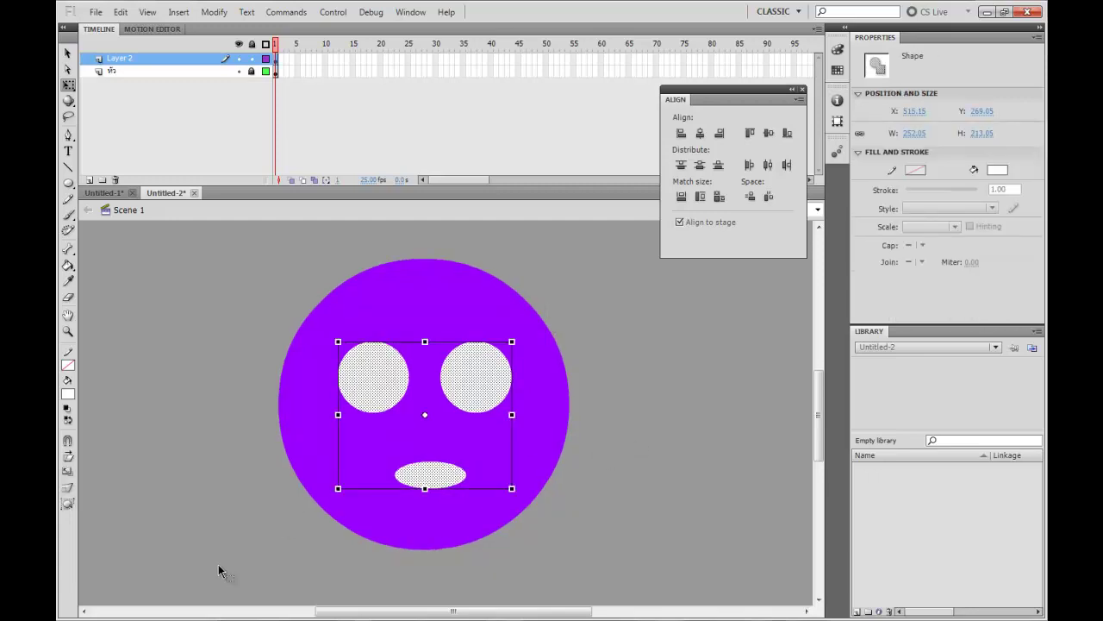
click(551, 570)
click(436, 473)
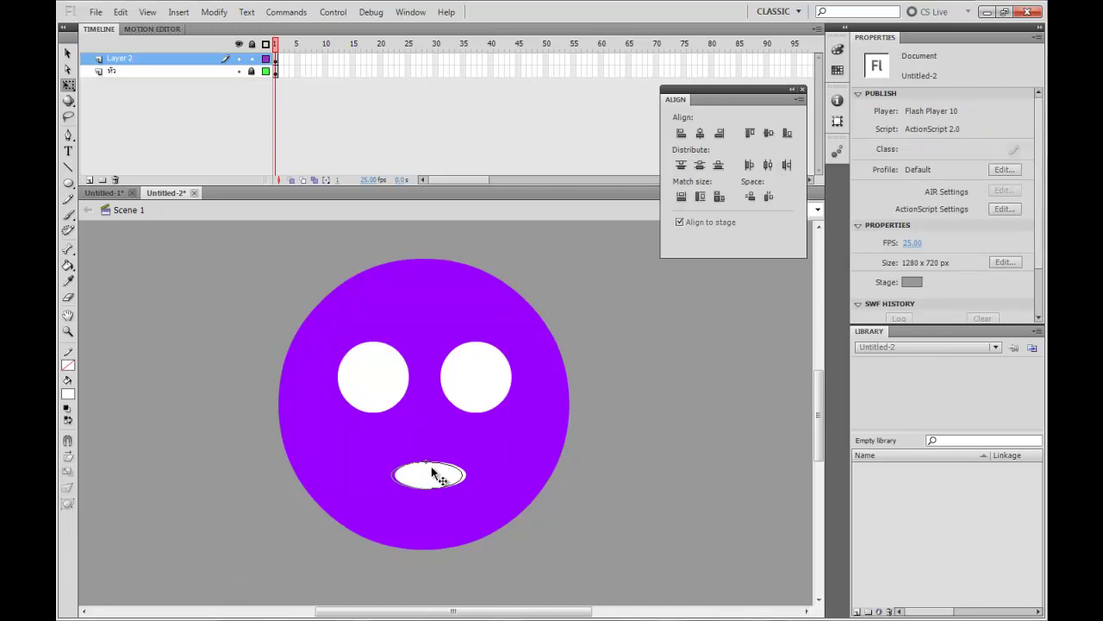
Step: Duplicate the right eye to an empty spot beside the face and delete the copy
click(480, 387)
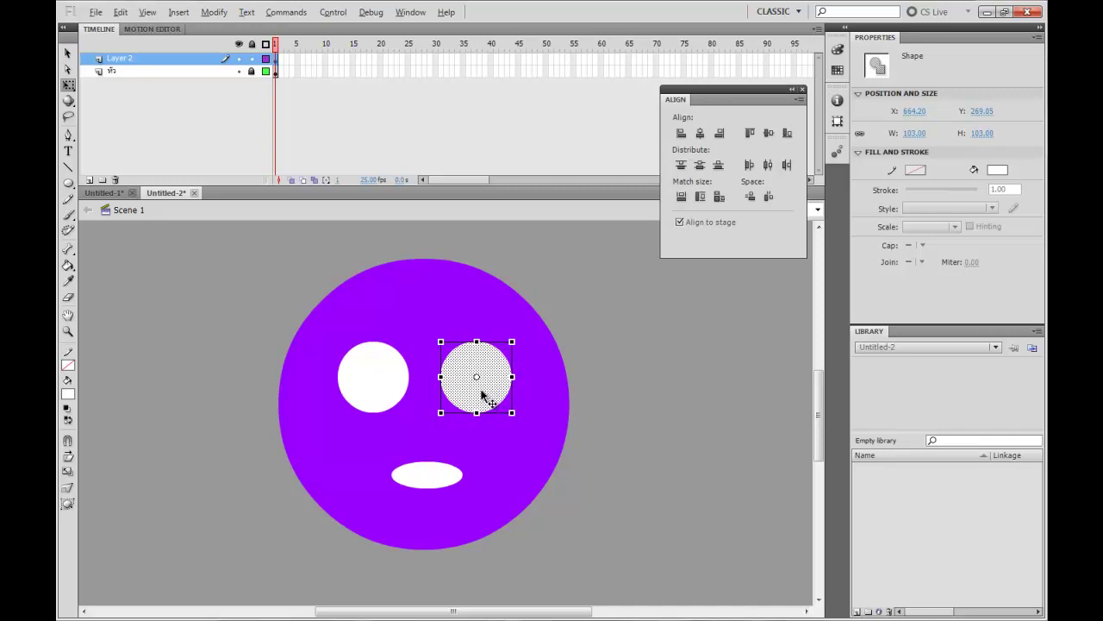
drag(485, 394, 632, 435)
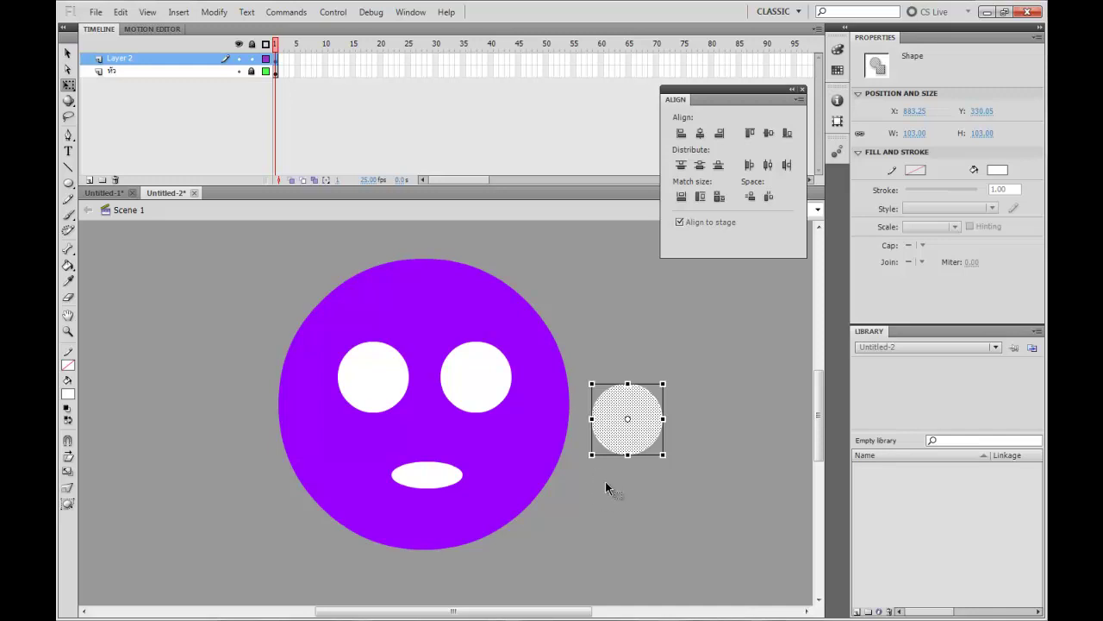
key(Delete)
Step: Center the mouth horizontally on the stage and nudge the left eye 1 px to the left
click(443, 475)
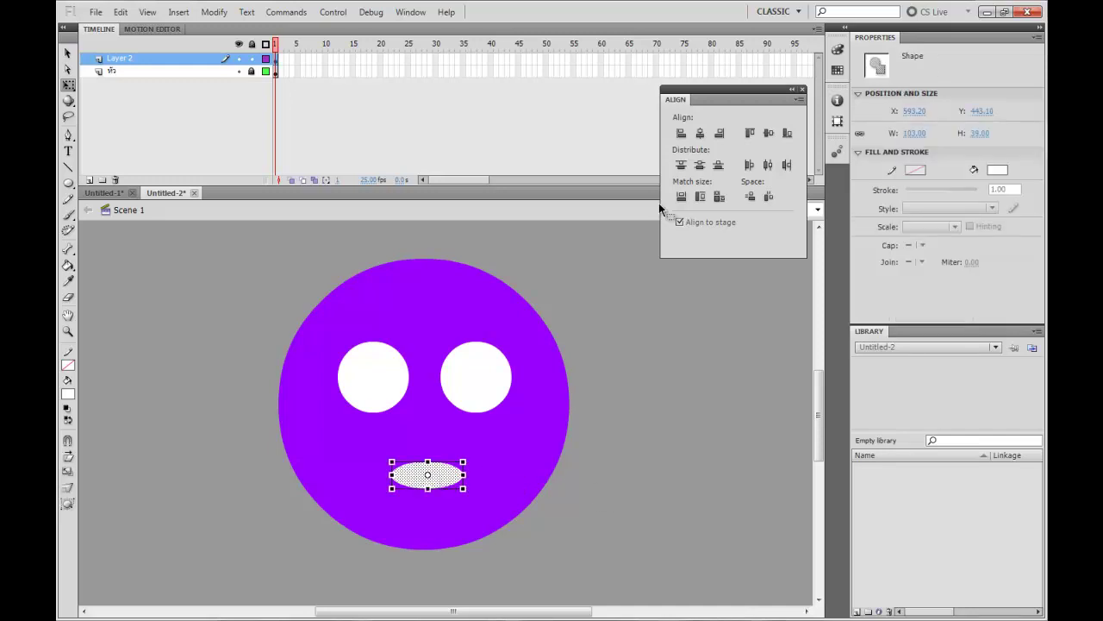
click(699, 134)
click(601, 362)
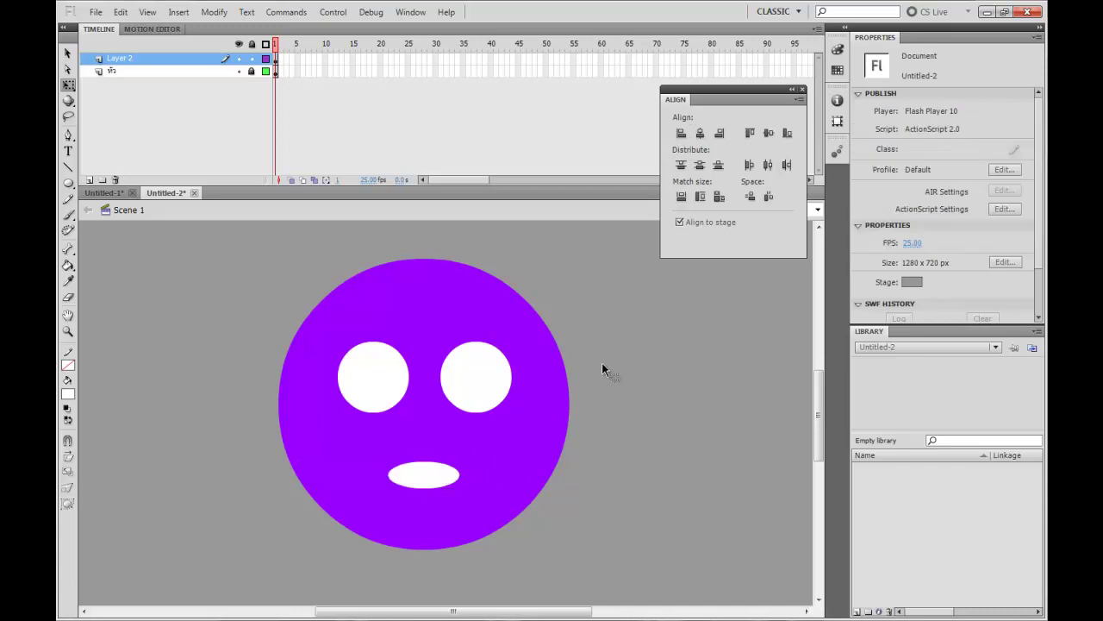
click(390, 384)
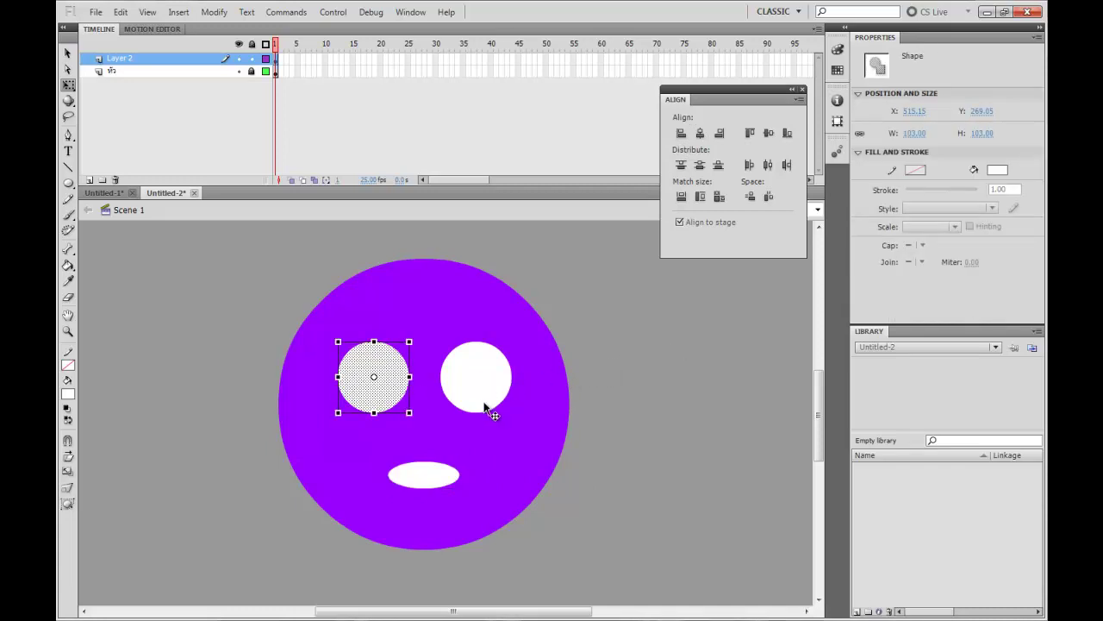
key(Left)
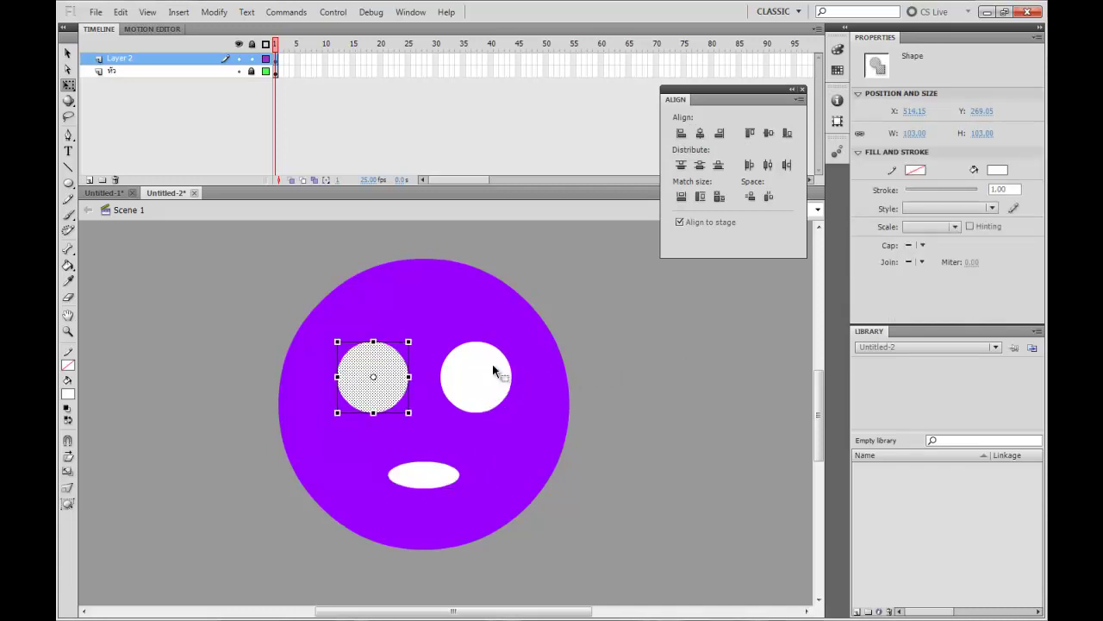
Step: Distribute the two eyes and the mouth to separate layers
key(ctrl+a)
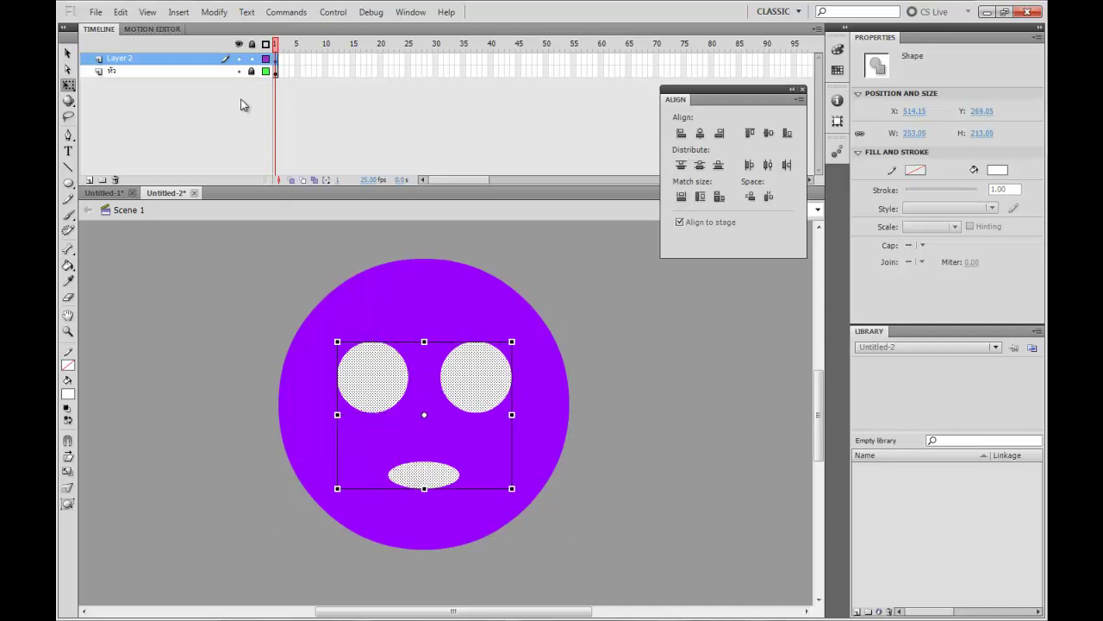
right_click(488, 389)
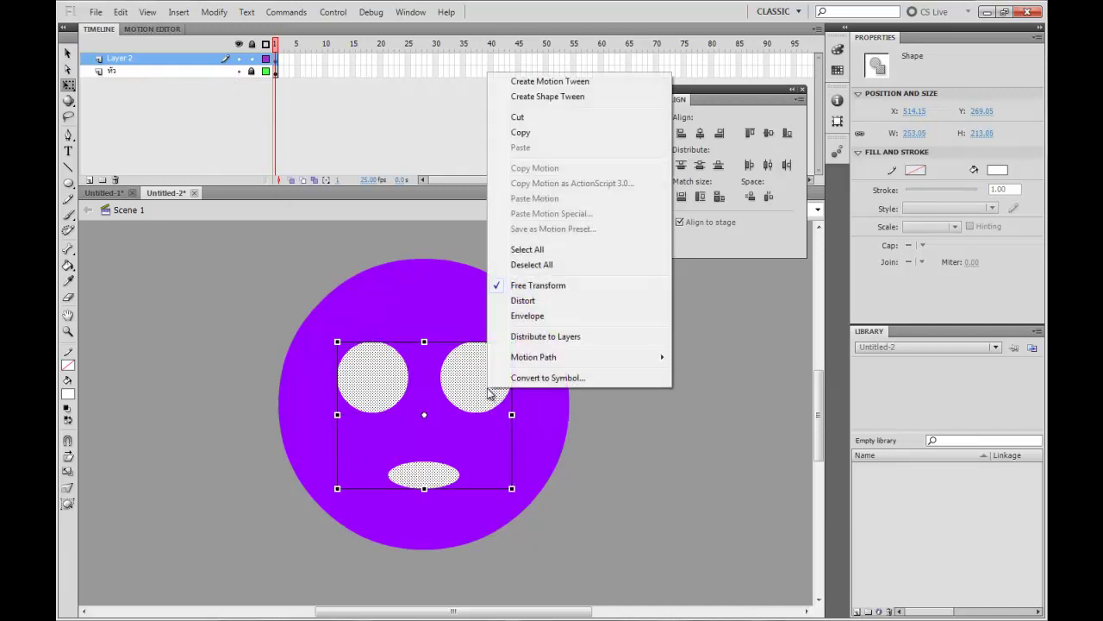
click(552, 338)
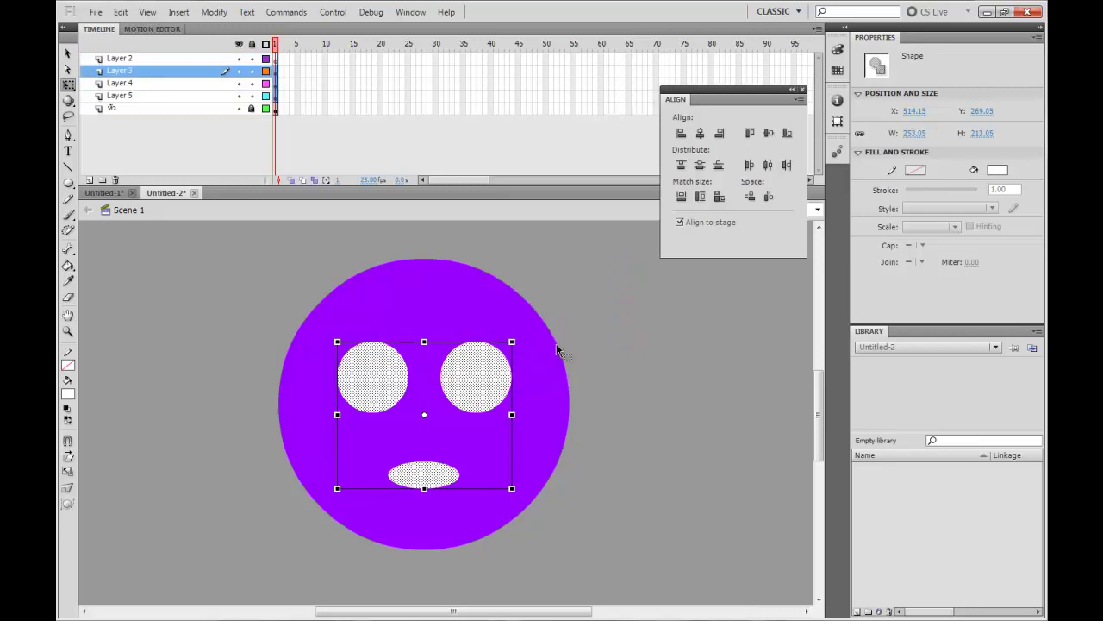
Step: Delete the empty Layer 2 and rename the right eye's layer, Layer 5, as ตาขวา
click(161, 60)
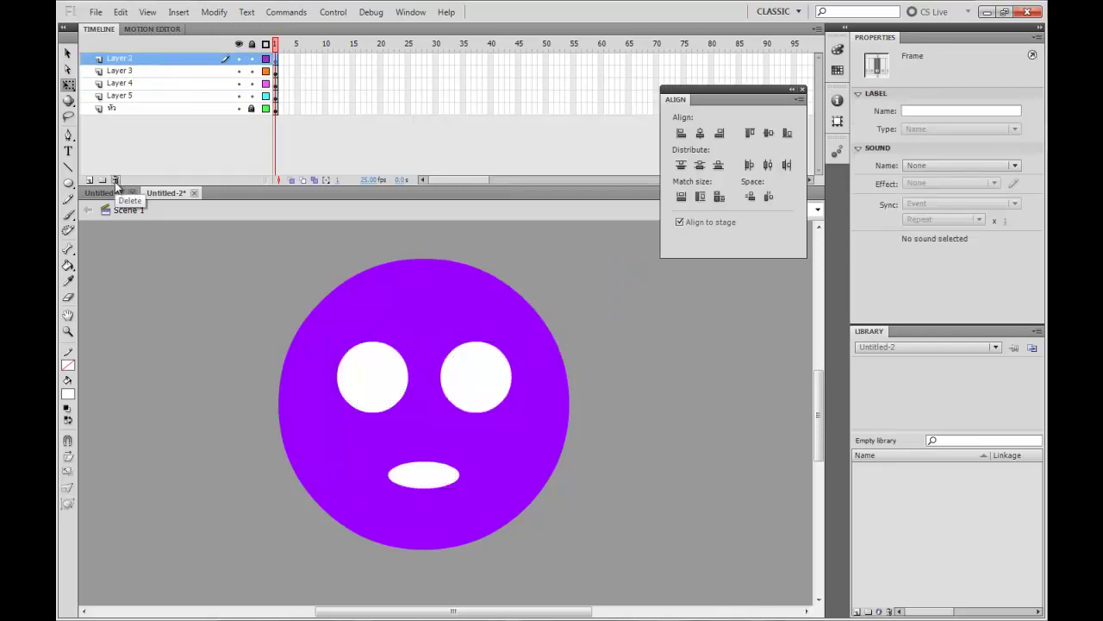
click(115, 180)
click(193, 81)
double_click(193, 82)
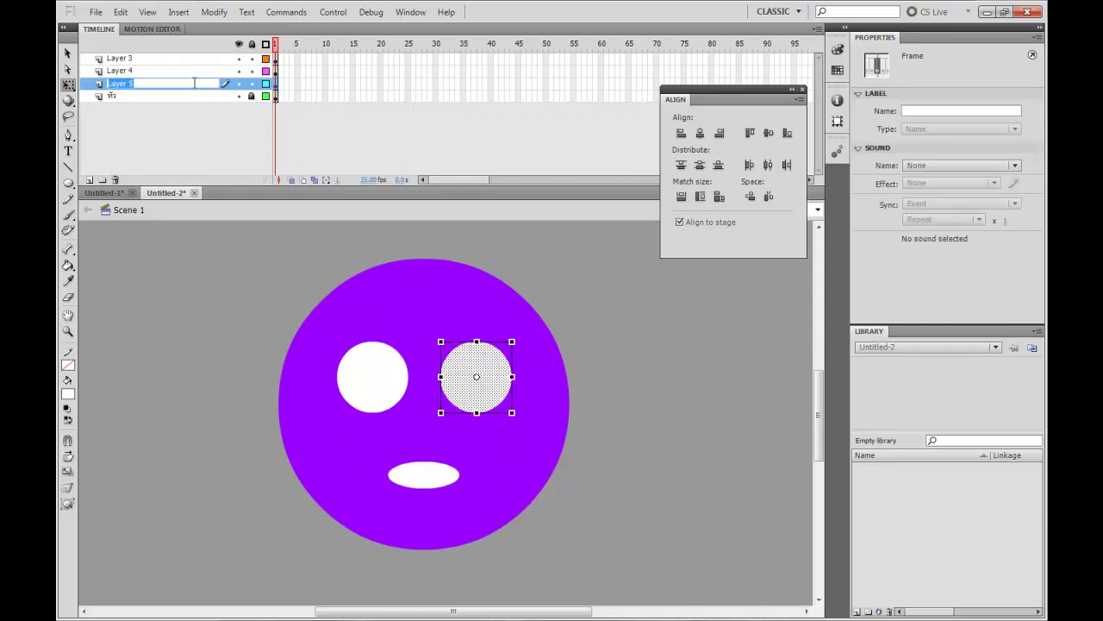
text(ตาข)
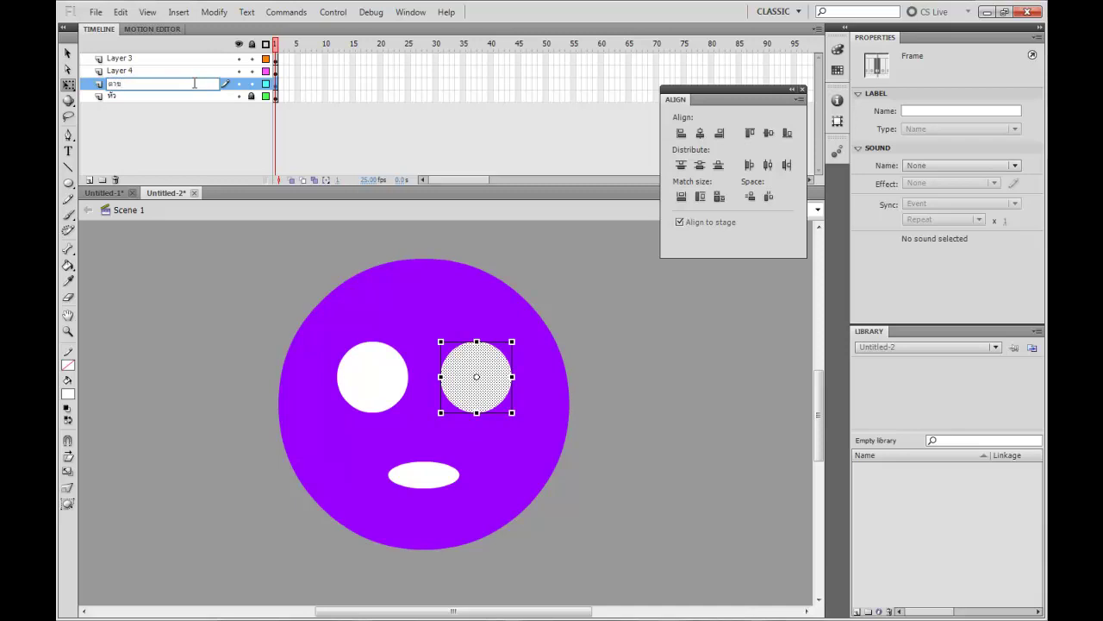
text(า)
key(Return)
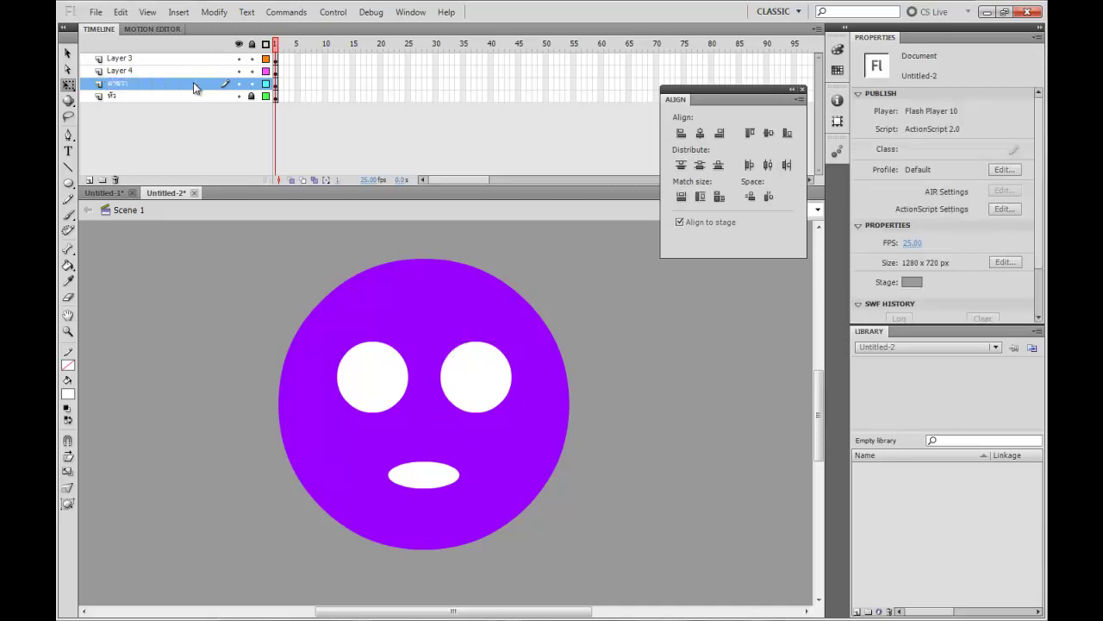
Step: Rename the mouth's layer, Layer 4, as ปาก and the left eye's layer, Layer 3, as ตาซ้าย
double_click(140, 71)
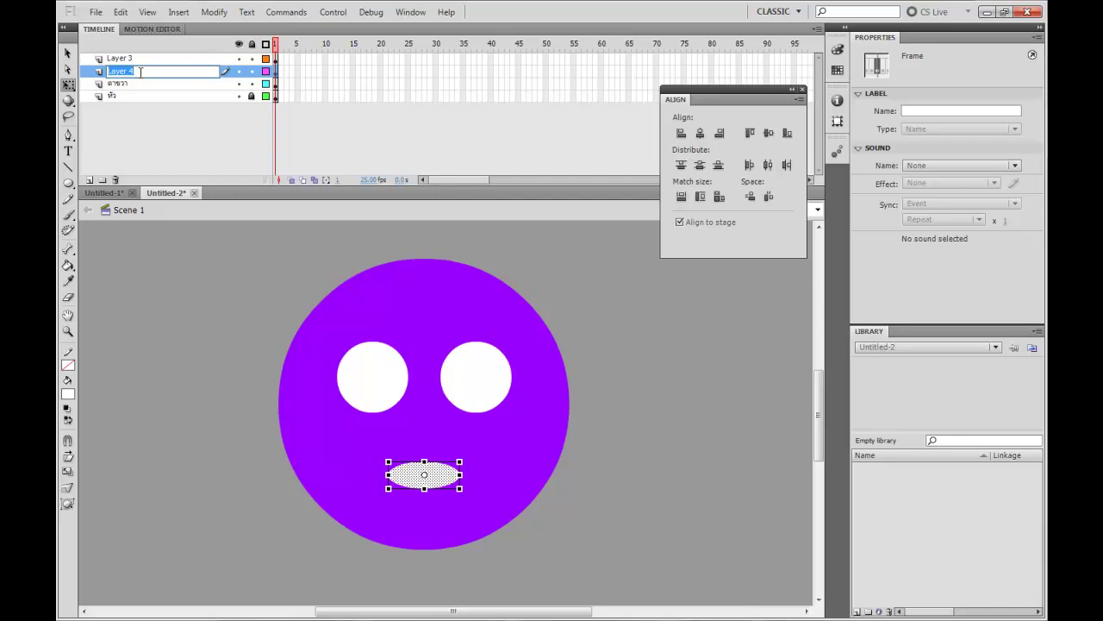
text(ปาก)
key(Return)
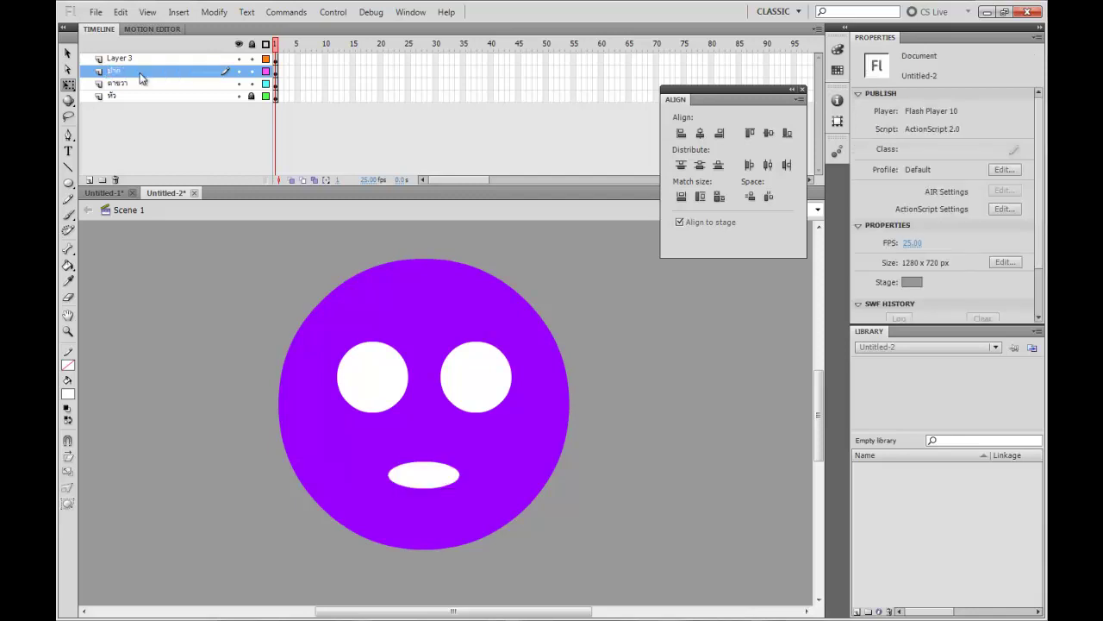
double_click(180, 59)
text(ต)
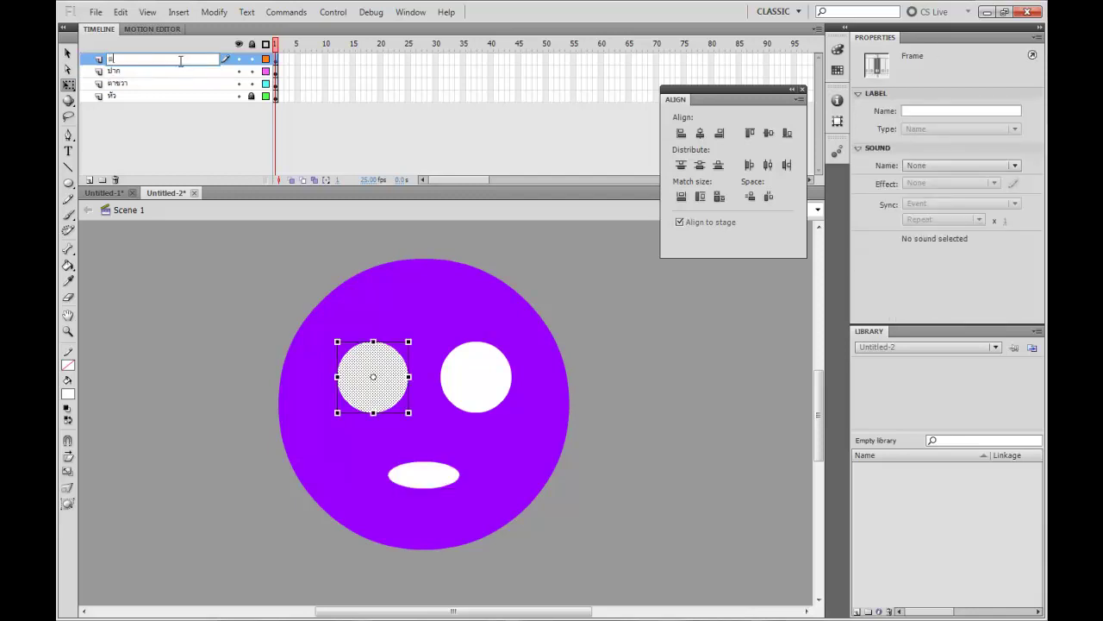
text(าซ้าย)
key(Return)
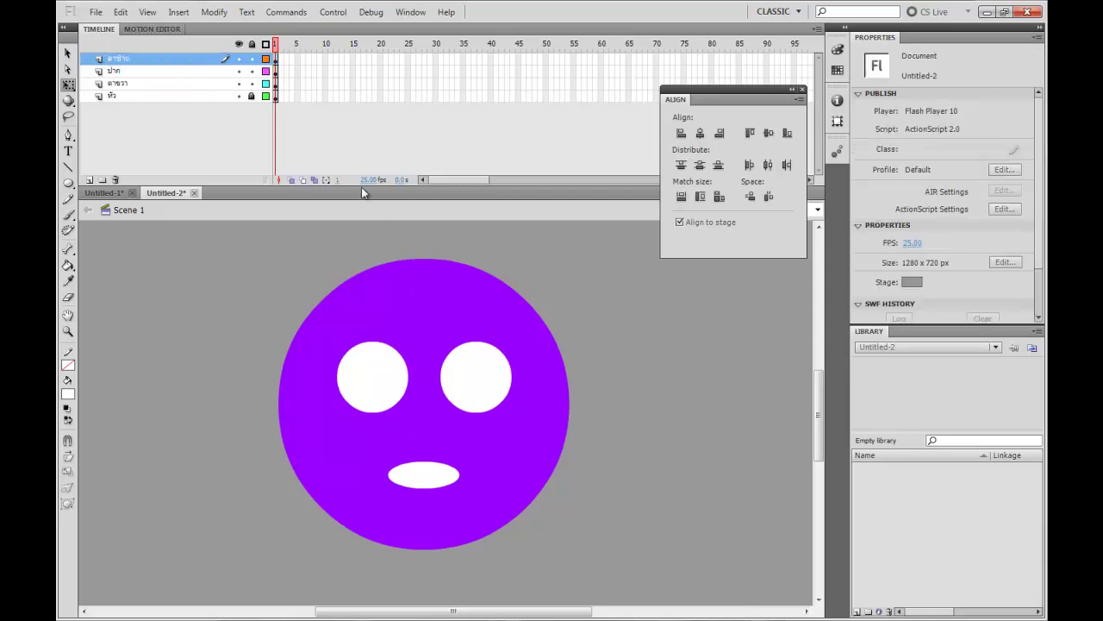
drag(293, 67, 504, 158)
click(392, 144)
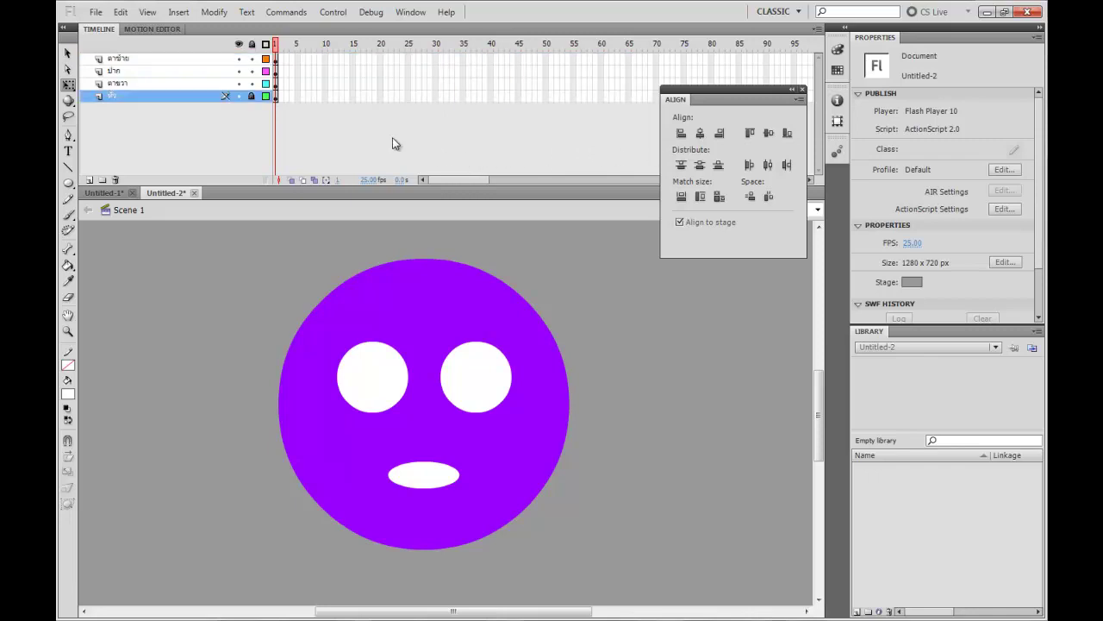
drag(290, 58, 481, 147)
click(458, 155)
drag(290, 61, 660, 133)
click(510, 136)
drag(653, 61, 654, 126)
click(650, 134)
Step: Close the floating Align window and insert frames on all four layers up to frame 86
drag(305, 59, 663, 141)
drag(716, 99, 715, 205)
click(801, 195)
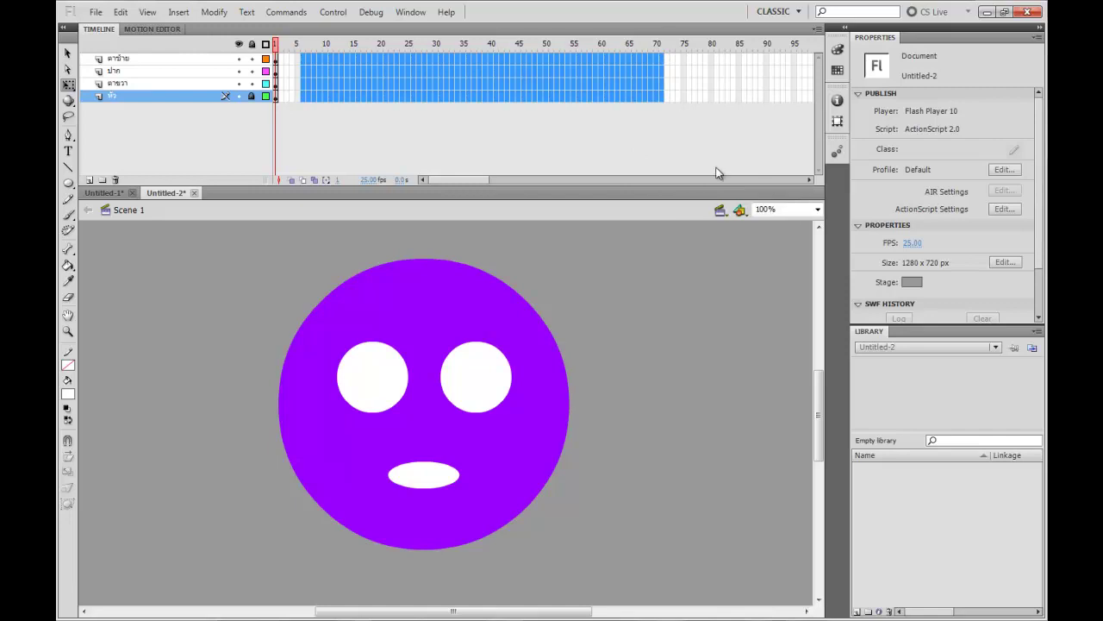
click(639, 144)
drag(300, 62, 746, 156)
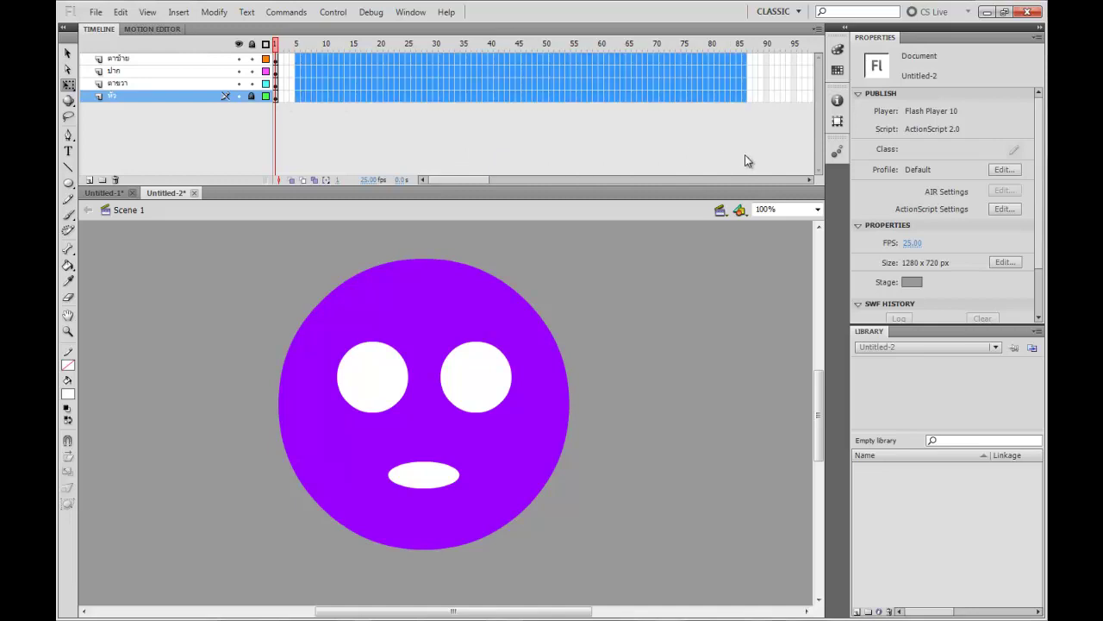
key(F5)
click(591, 155)
Step: Scrub along the timeline to frame 75 and unlock the head layer หัว
click(357, 44)
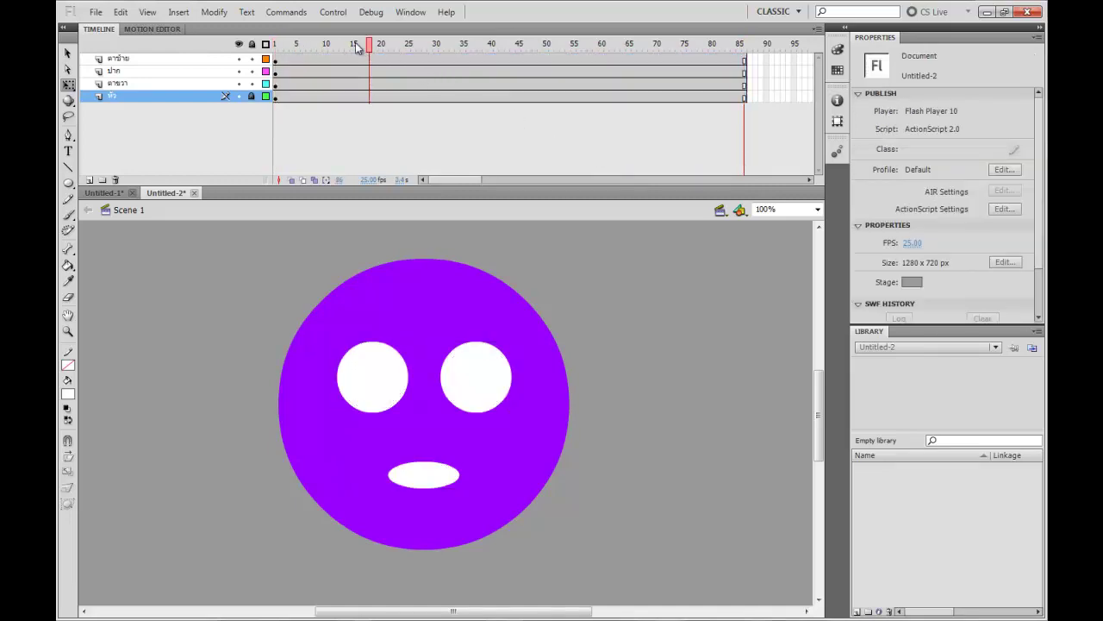
mouse_move(356, 43)
mouse_down()
mouse_move(721, 62)
mouse_move(335, 66)
mouse_move(699, 79)
mouse_move(684, 83)
mouse_up()
click(251, 96)
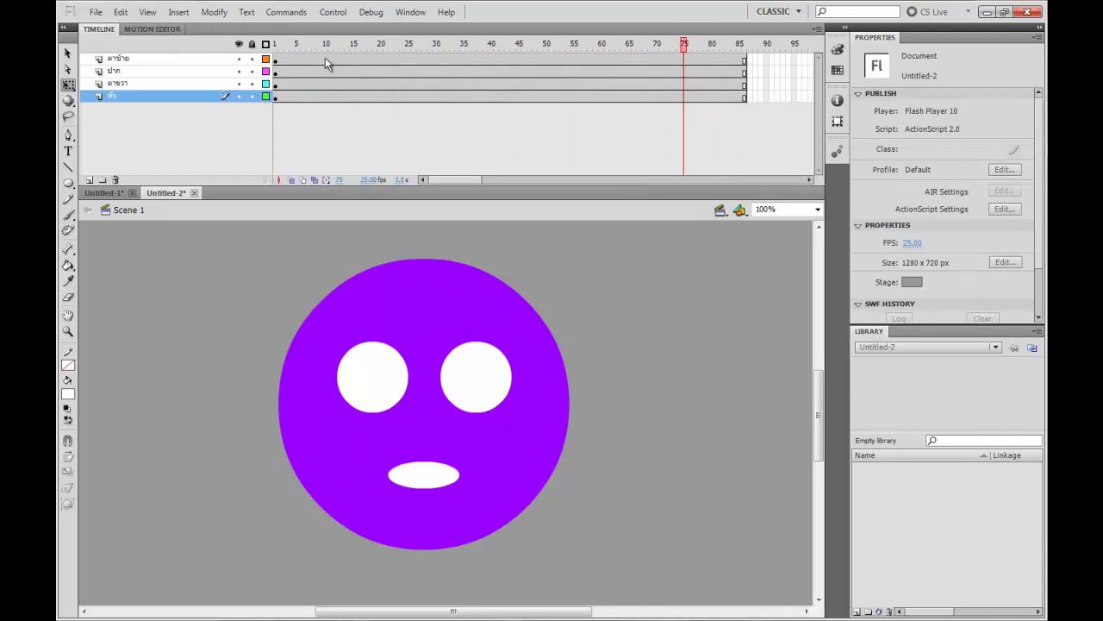
Step: Create shape tweens on the head, eye and mouth layers from a frame range spanning all four layers
drag(325, 59, 485, 129)
right_click(434, 93)
click(405, 130)
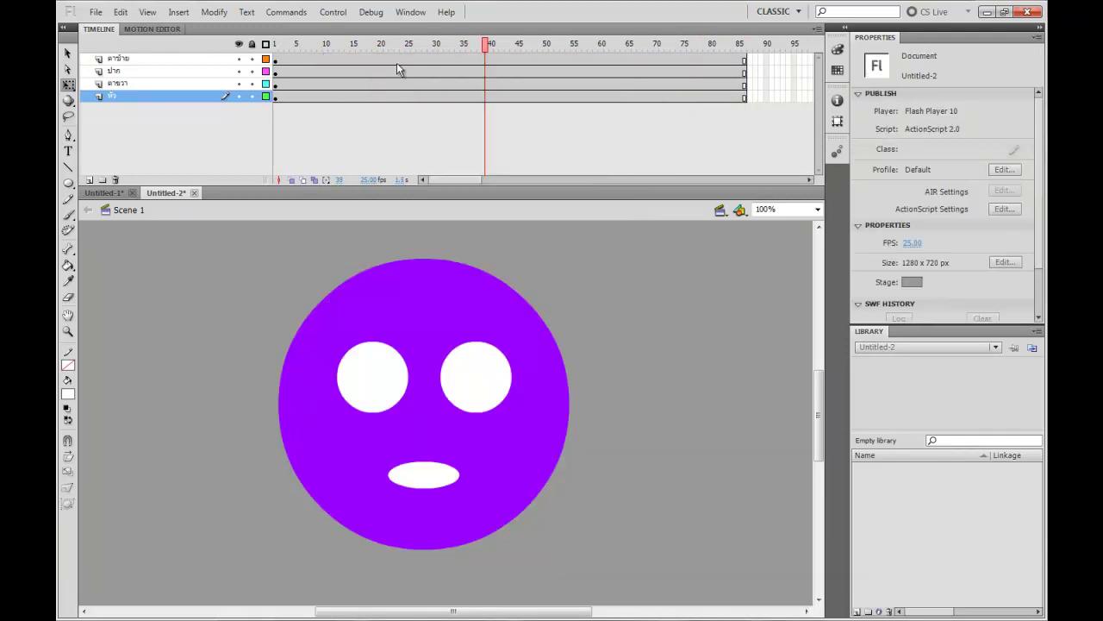
drag(396, 63, 406, 160)
click(417, 129)
drag(358, 58, 689, 107)
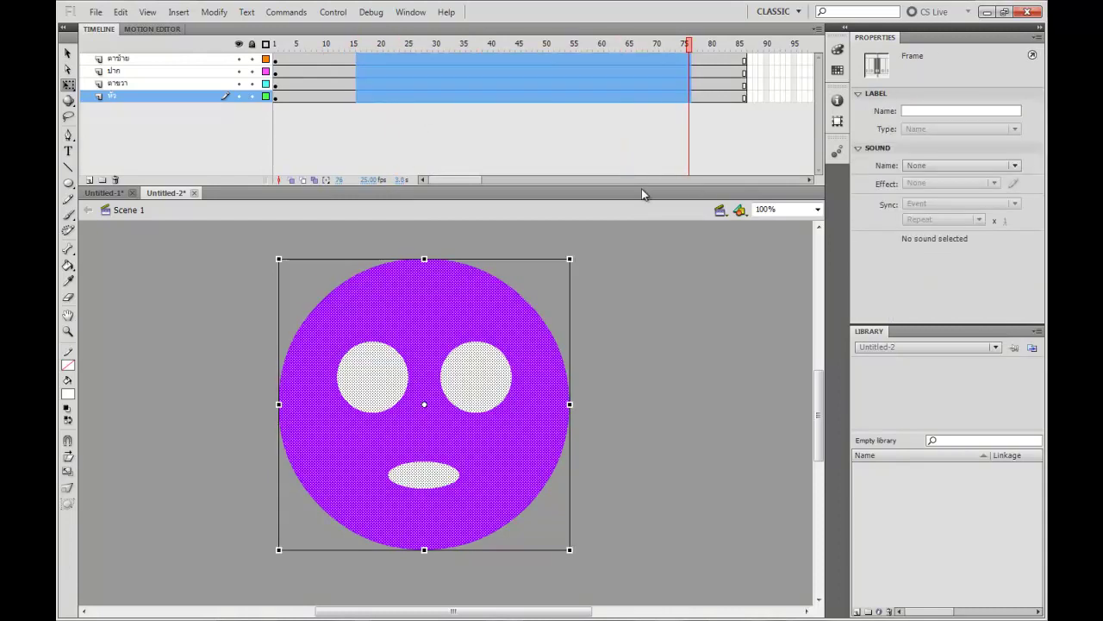
right_click(490, 82)
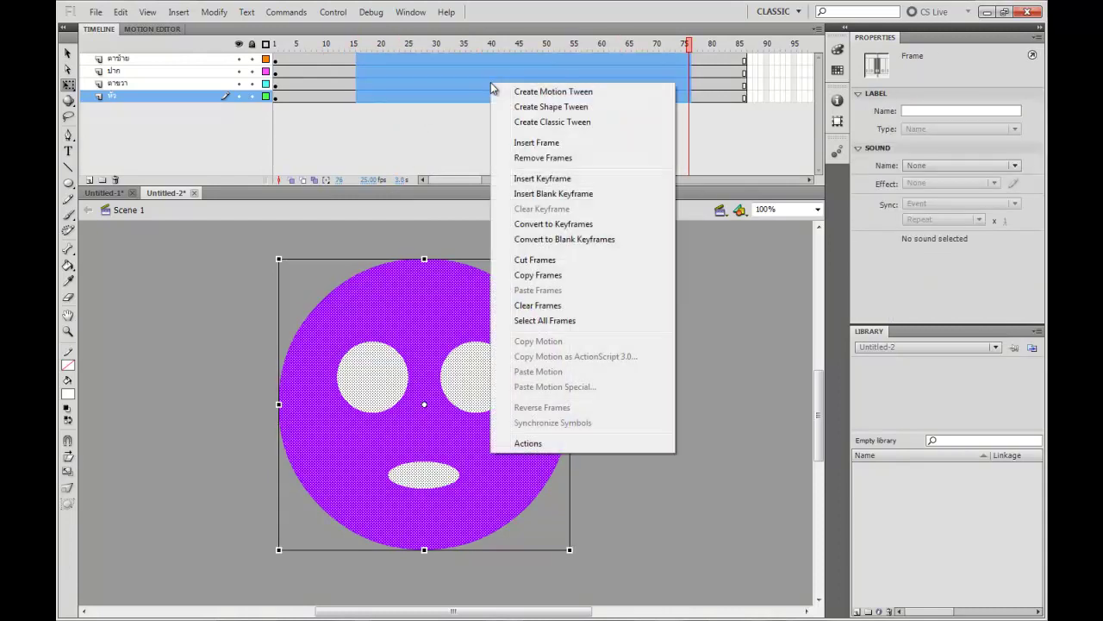
click(535, 107)
click(423, 104)
drag(341, 59, 329, 118)
click(346, 113)
click(366, 138)
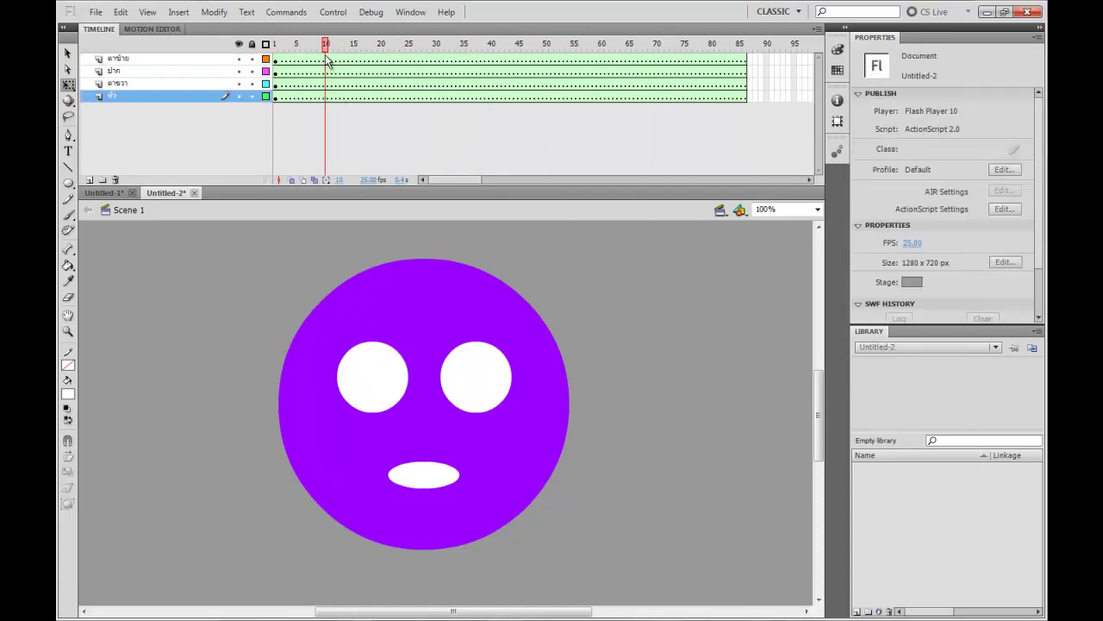
drag(326, 58, 325, 111)
click(361, 130)
click(374, 59)
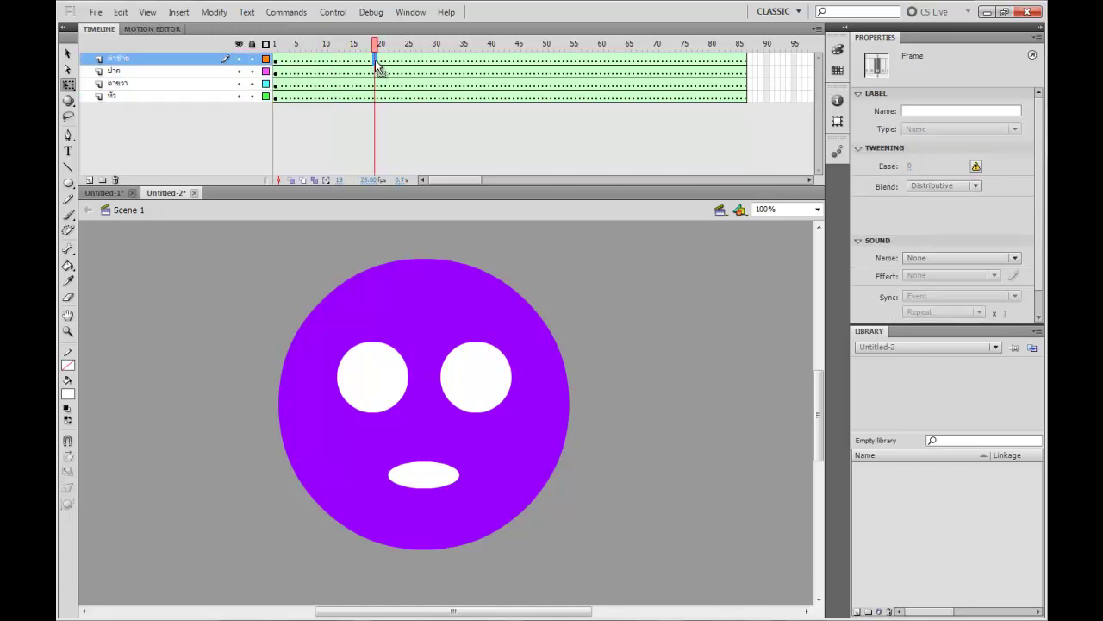
click(378, 85)
click(419, 110)
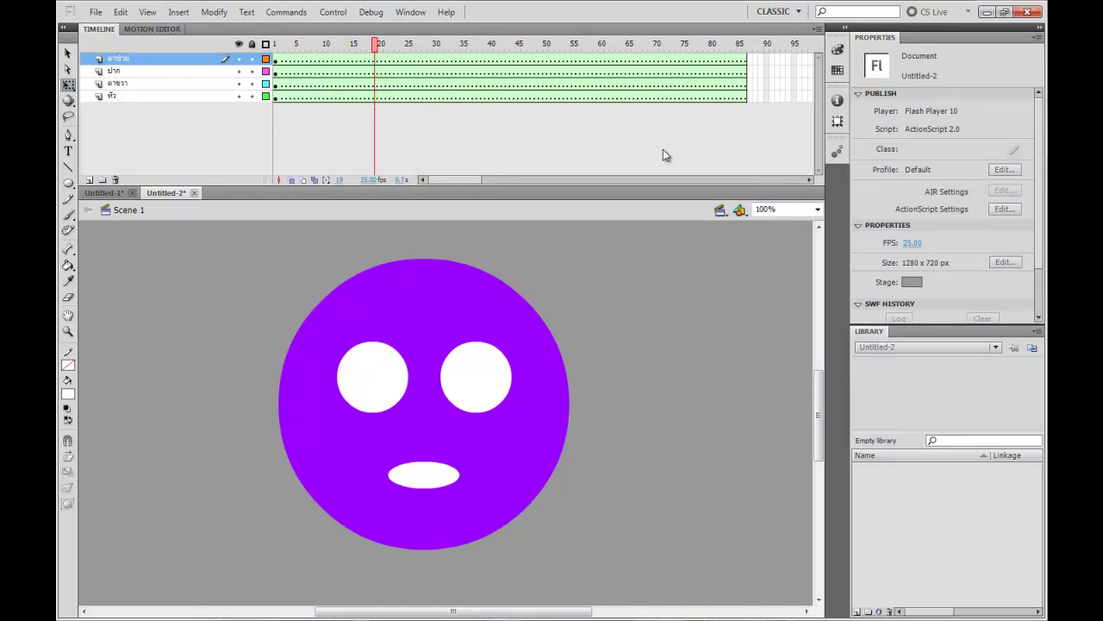
drag(518, 49, 654, 49)
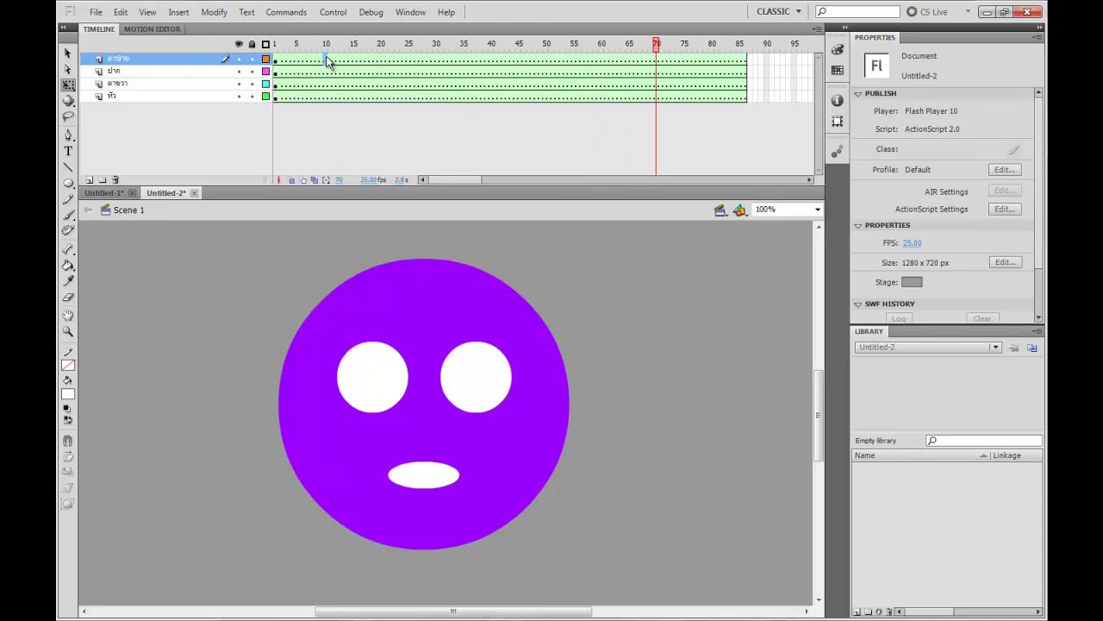
drag(325, 59, 328, 122)
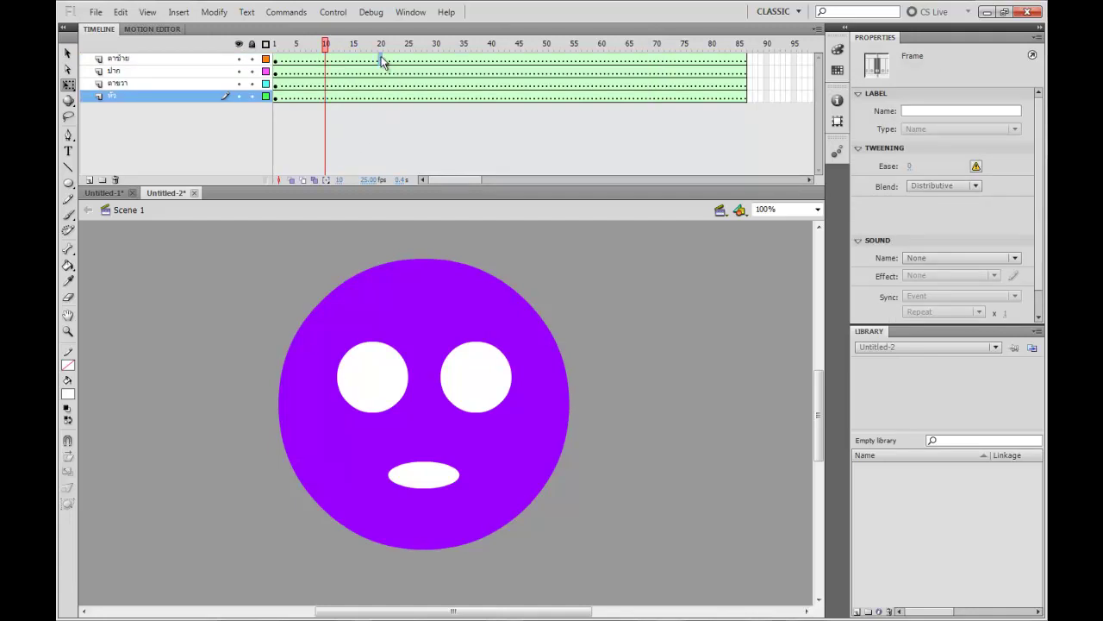
drag(382, 57, 387, 111)
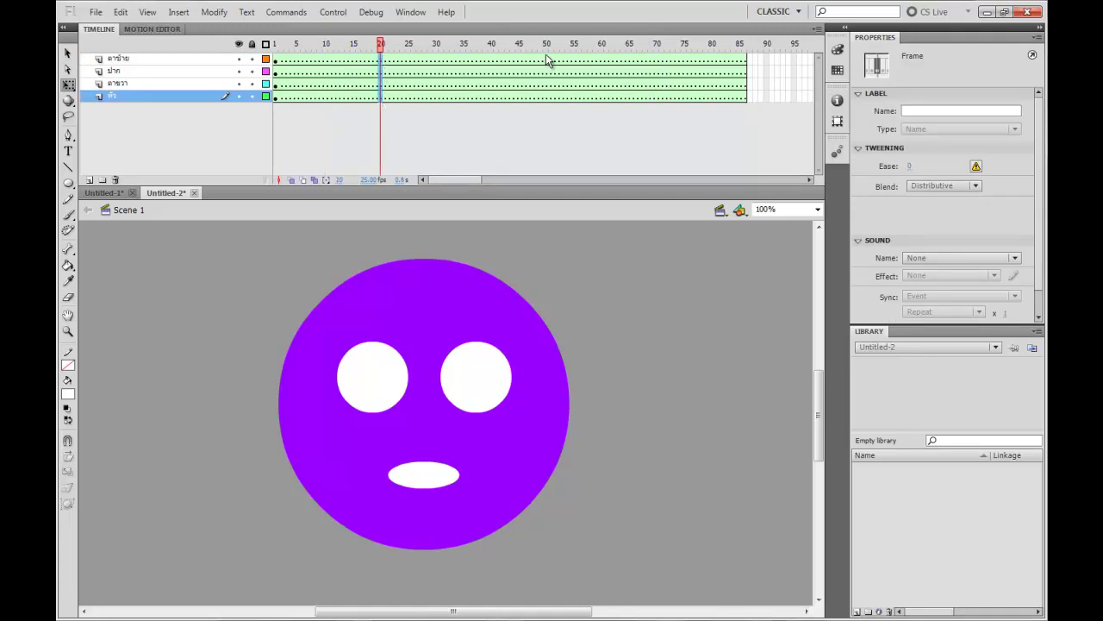
drag(545, 60, 547, 114)
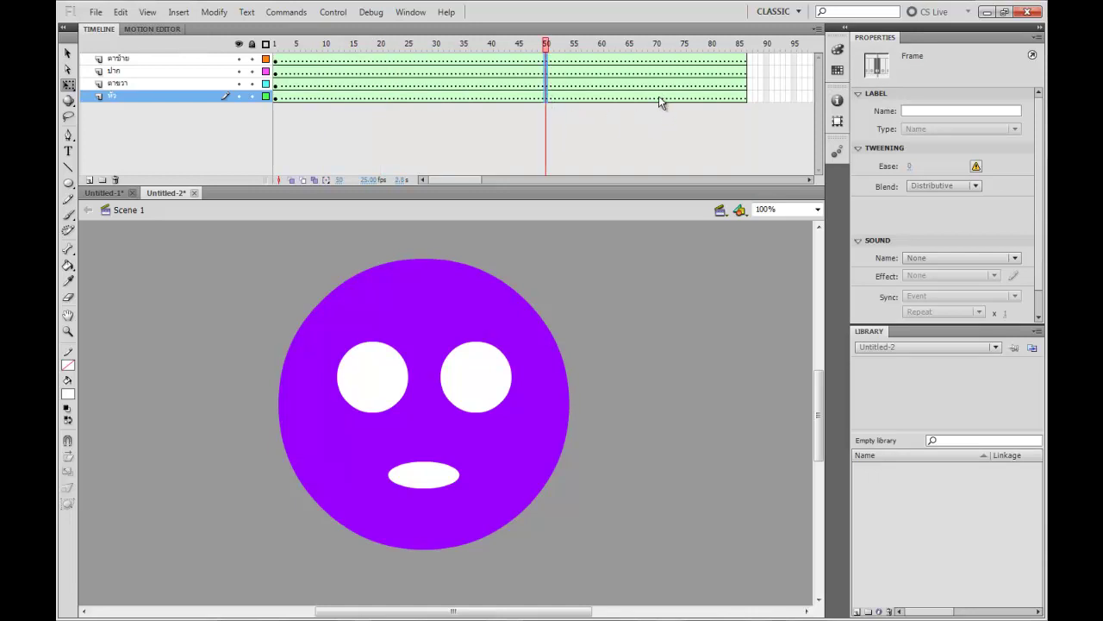
mouse_move(659, 98)
mouse_down()
mouse_move(660, 54)
mouse_move(651, 116)
mouse_up()
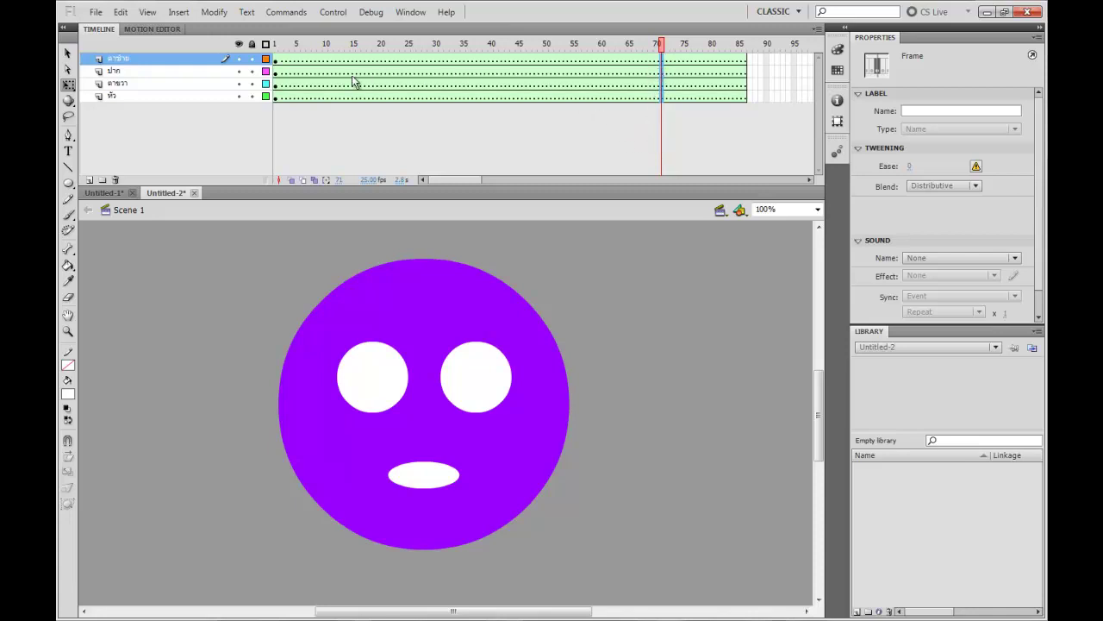
Step: Insert keyframes at frame 10 on all four layers
drag(325, 58, 326, 110)
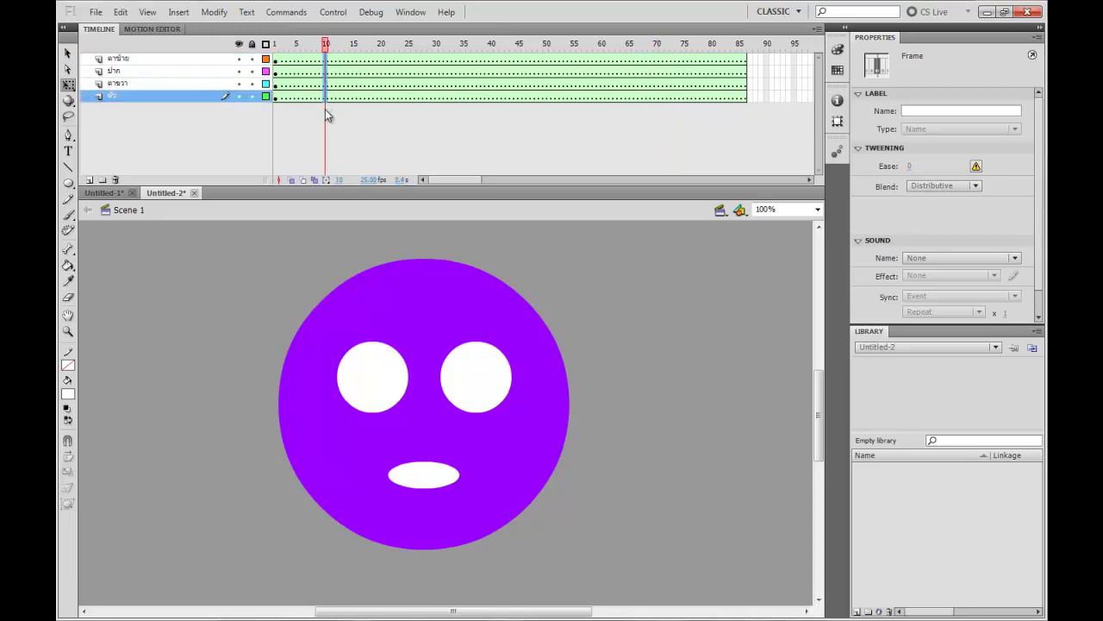
key(F6)
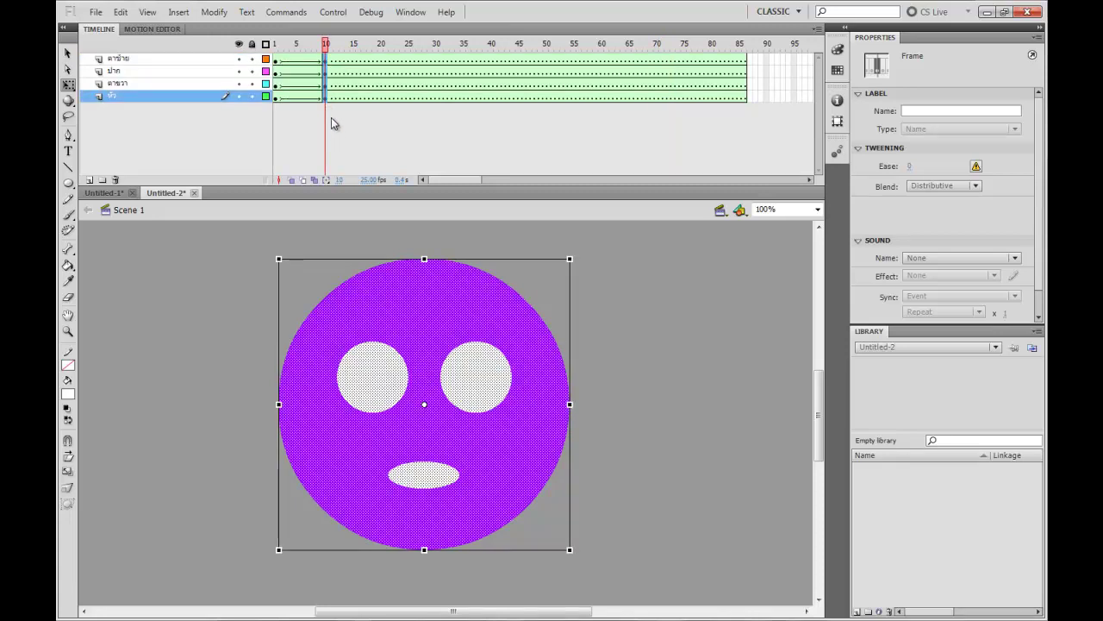
right_click(324, 96)
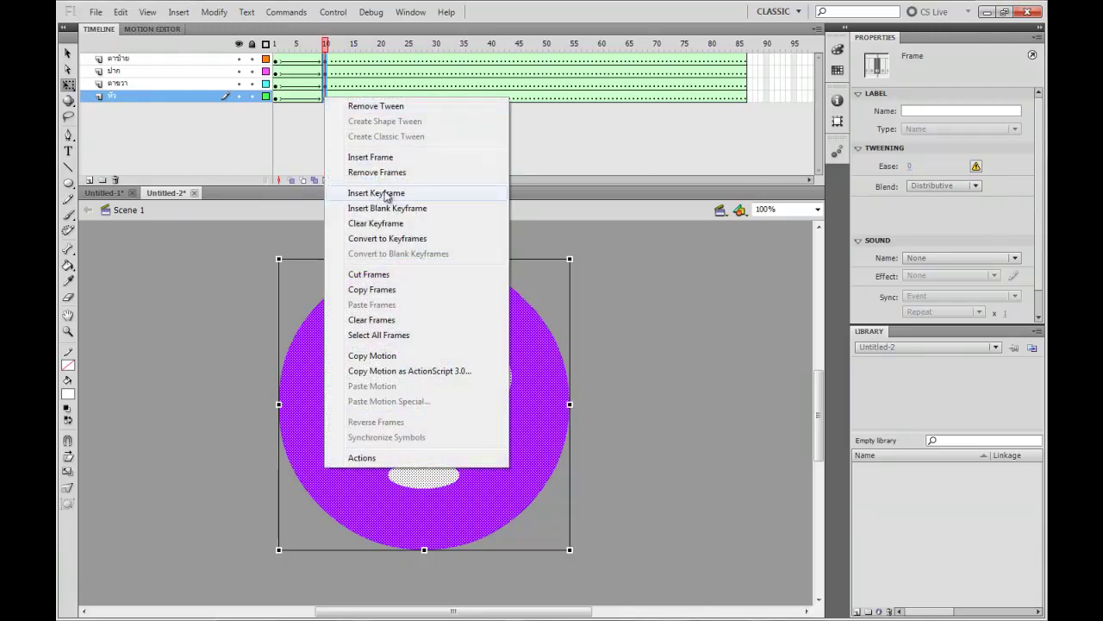
click(590, 132)
Step: Insert keyframes at frame 20 on all four layers
drag(316, 49, 381, 106)
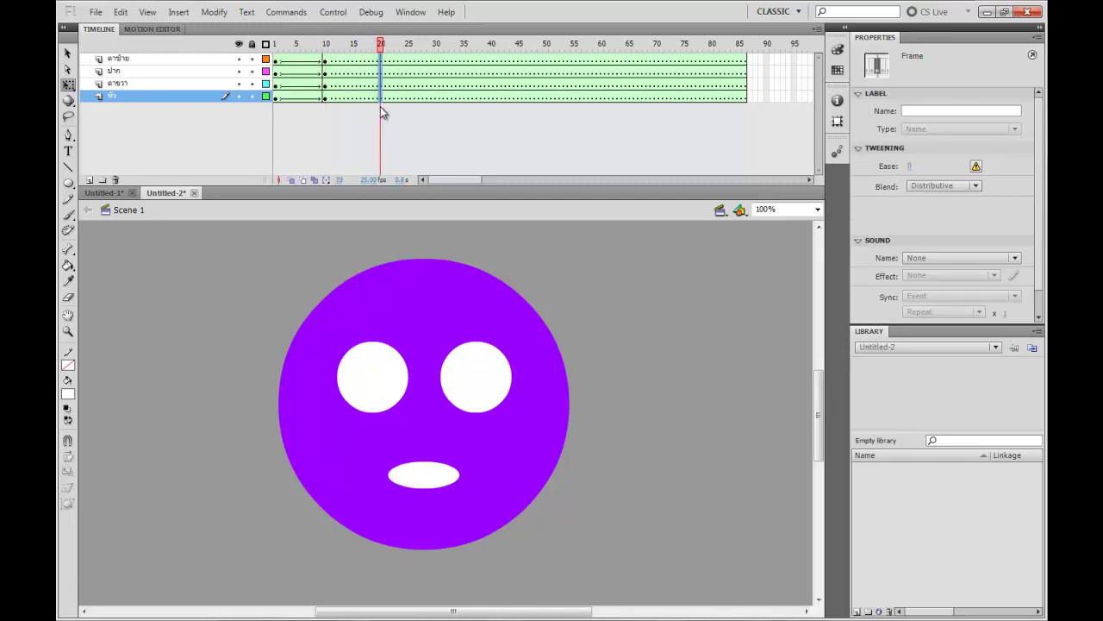
key(F6)
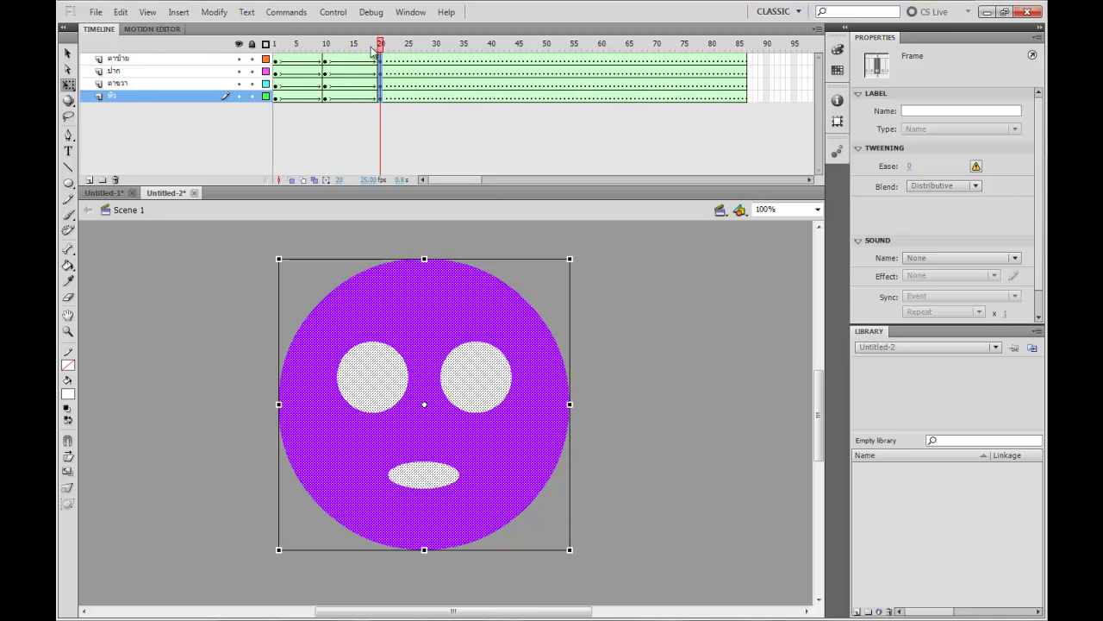
mouse_move(376, 50)
mouse_down()
mouse_move(274, 49)
mouse_move(372, 49)
mouse_move(326, 67)
mouse_move(379, 74)
mouse_up()
Step: Squash the head vertically at frame 20 into a wide oval about 284 px high
click(674, 321)
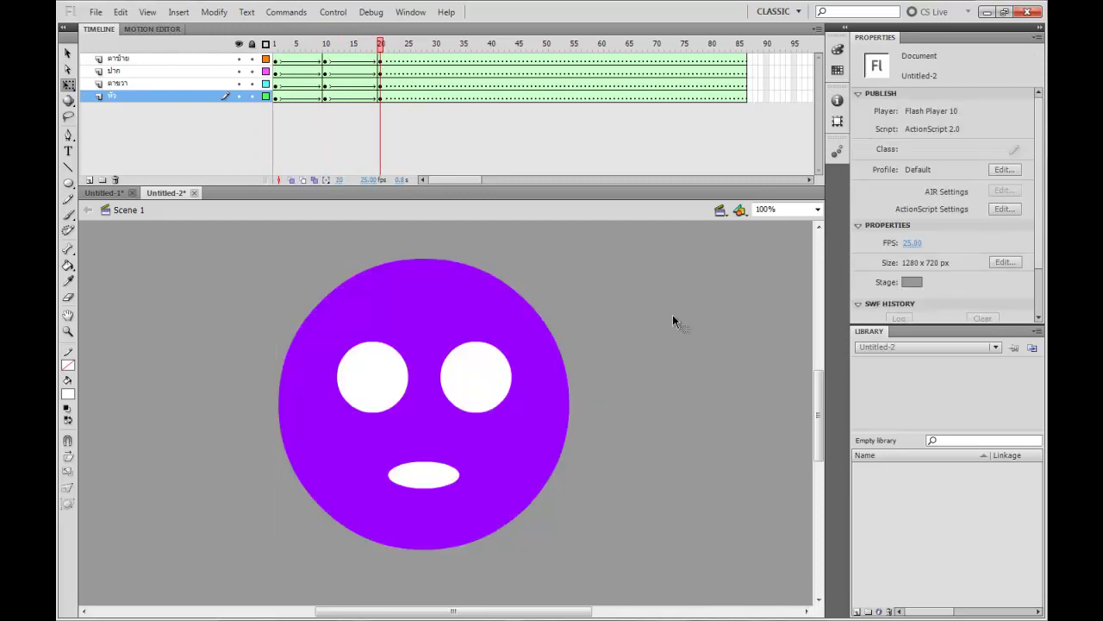
click(435, 315)
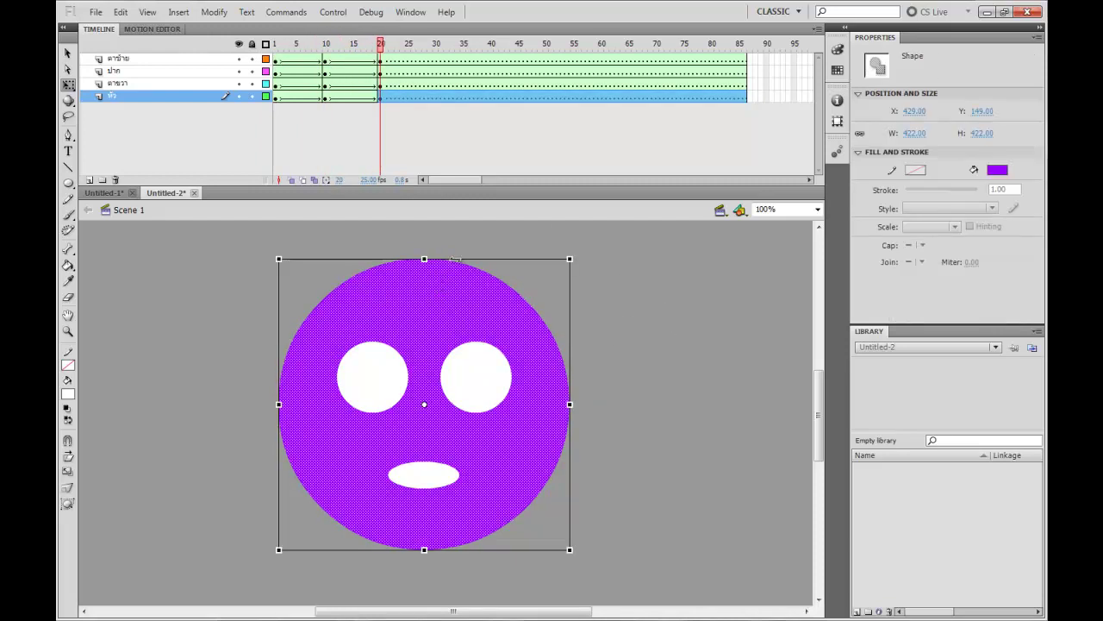
drag(423, 257, 427, 306)
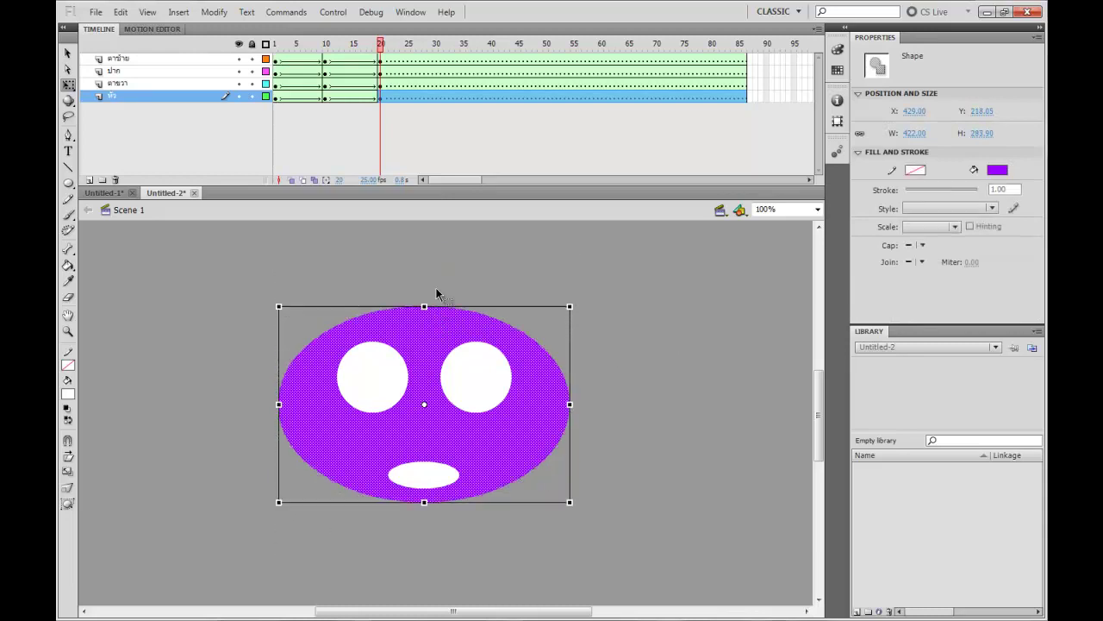
click(439, 290)
Step: Bend the upper and lower edges of both eyes inward at frame 20 to make them narrow squinting shapes
drag(479, 412, 476, 376)
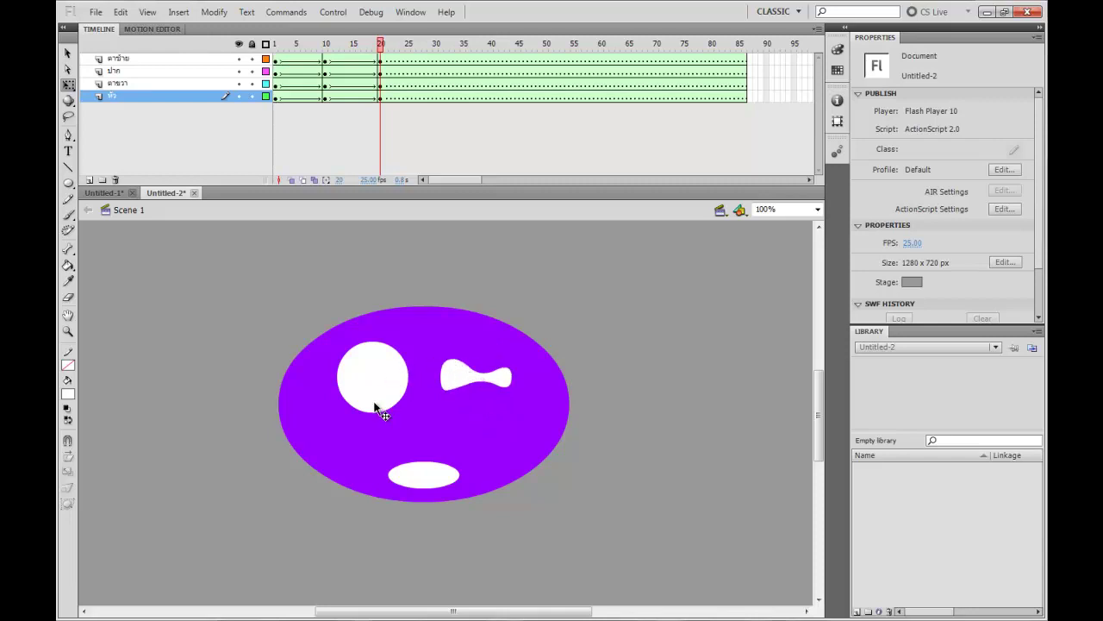
drag(371, 413, 372, 391)
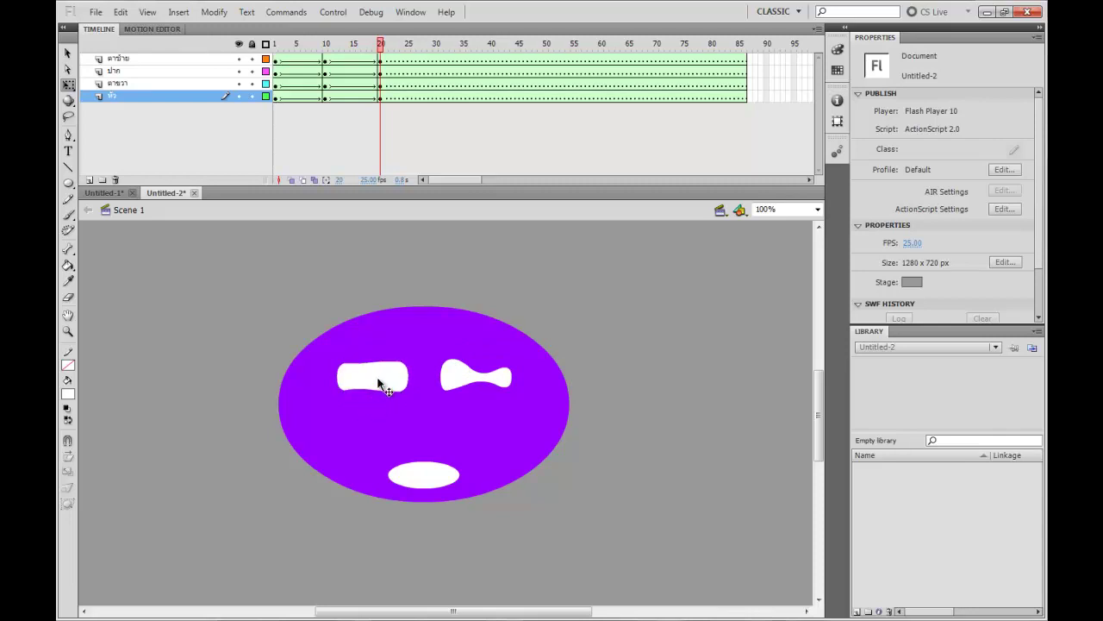
drag(374, 365, 371, 386)
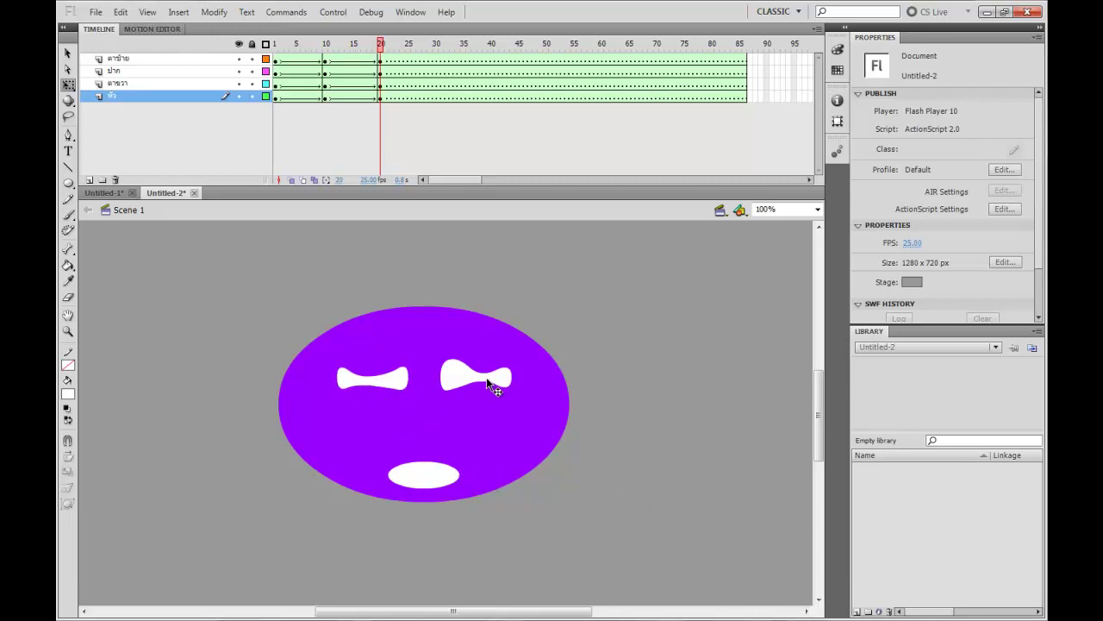
Step: Bend the mouth into a thin downturned frown at frame 20 and raise its lower edge
click(423, 480)
click(545, 528)
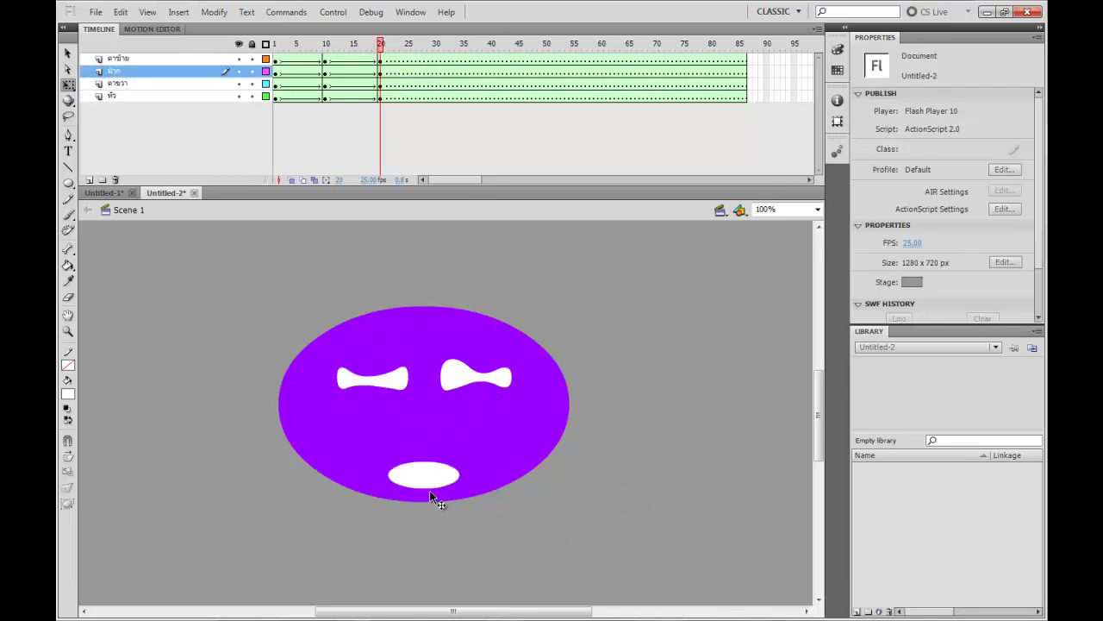
drag(425, 488, 444, 432)
Step: Shift the eyes slightly down at frame 20 and pull their inner upper corners upward
drag(401, 377, 450, 398)
click(673, 451)
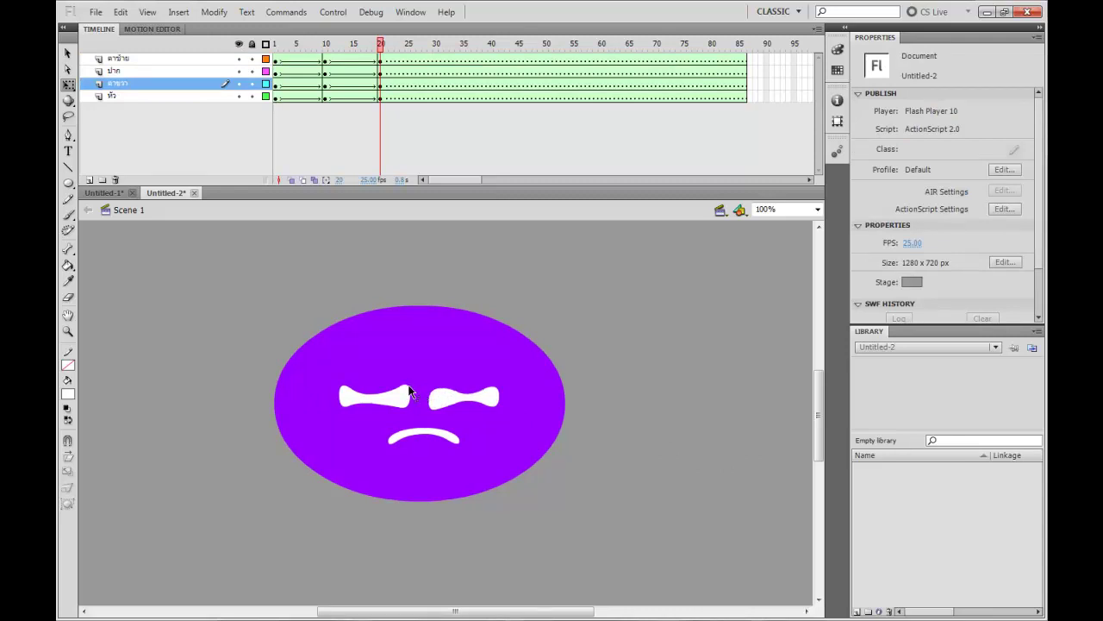
mouse_move(408, 388)
mouse_down()
mouse_move(437, 376)
mouse_move(406, 379)
mouse_up()
Step: Insert keyframes at frame 30 on all four layers and play the animation from frame 1
drag(381, 48, 438, 96)
key(F6)
drag(448, 49, 257, 54)
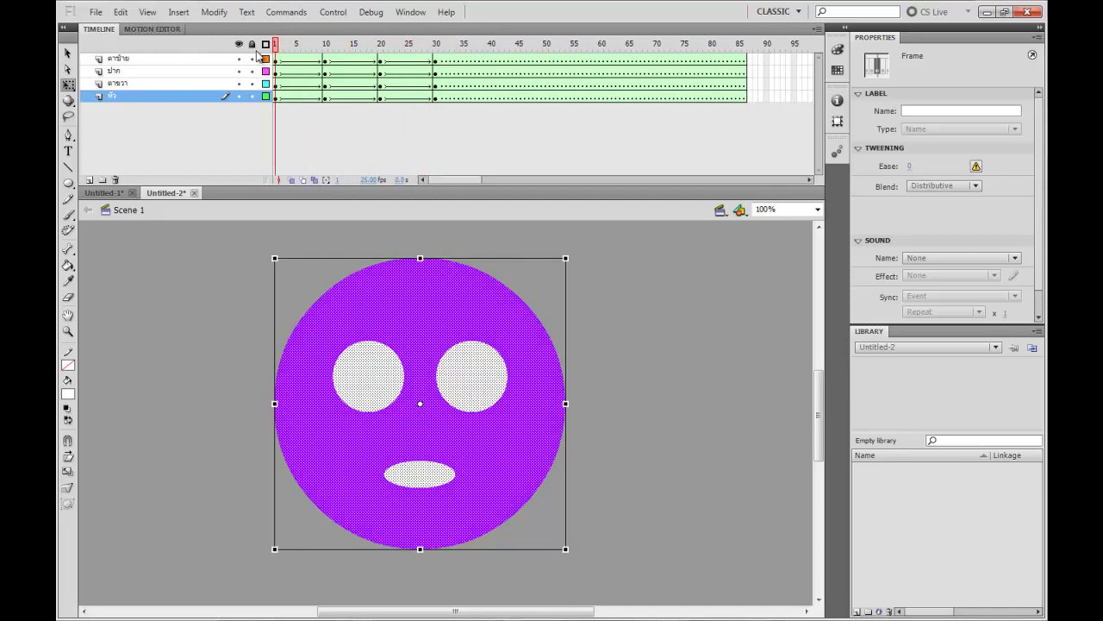
click(256, 54)
key(Return)
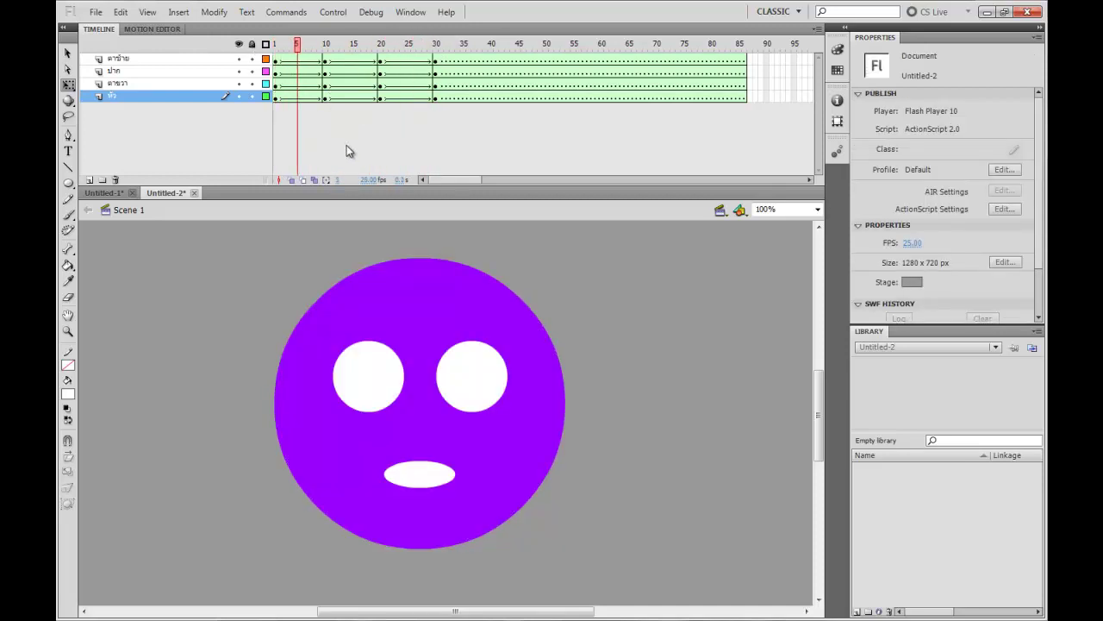
Step: Insert keyframes at frame 40 on all four layers and compare frames 30 and 40
drag(391, 63, 493, 113)
key(F6)
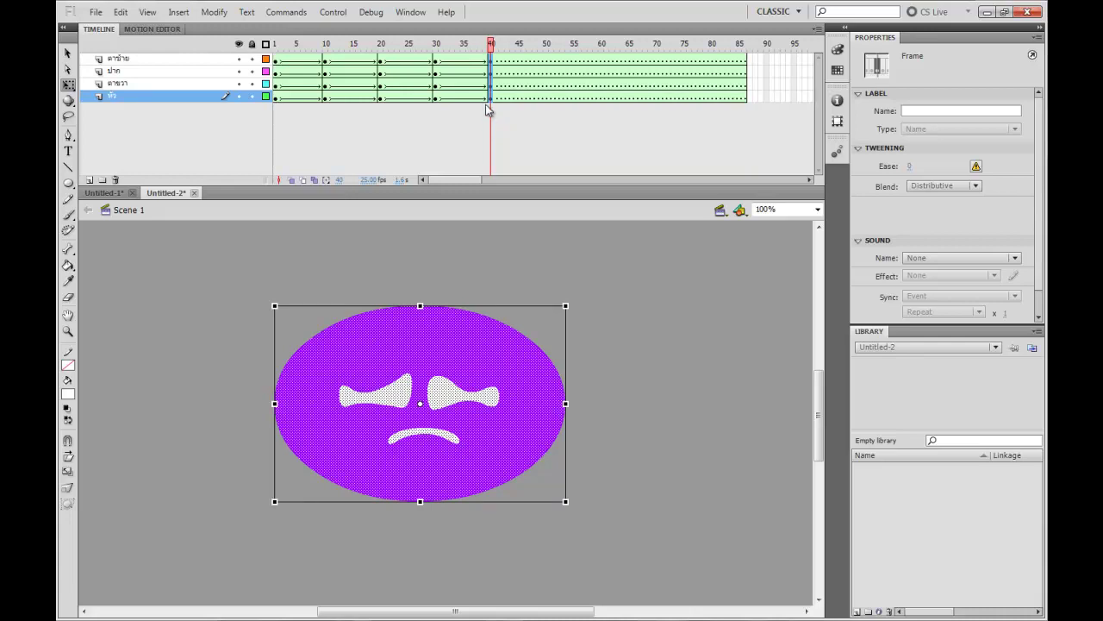
drag(491, 48, 438, 51)
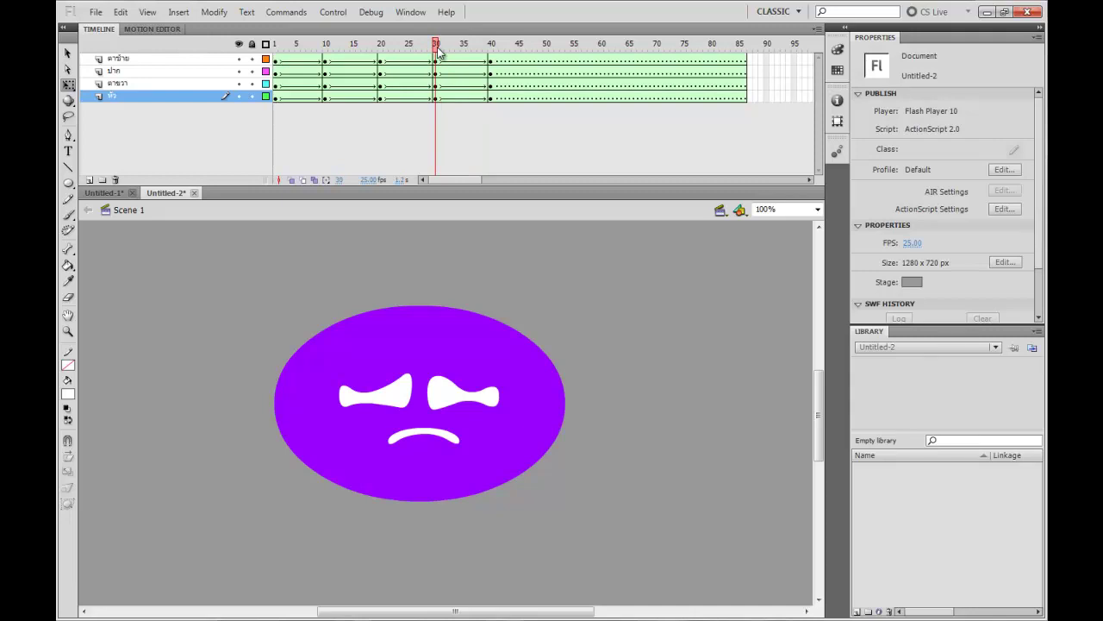
drag(438, 51, 490, 56)
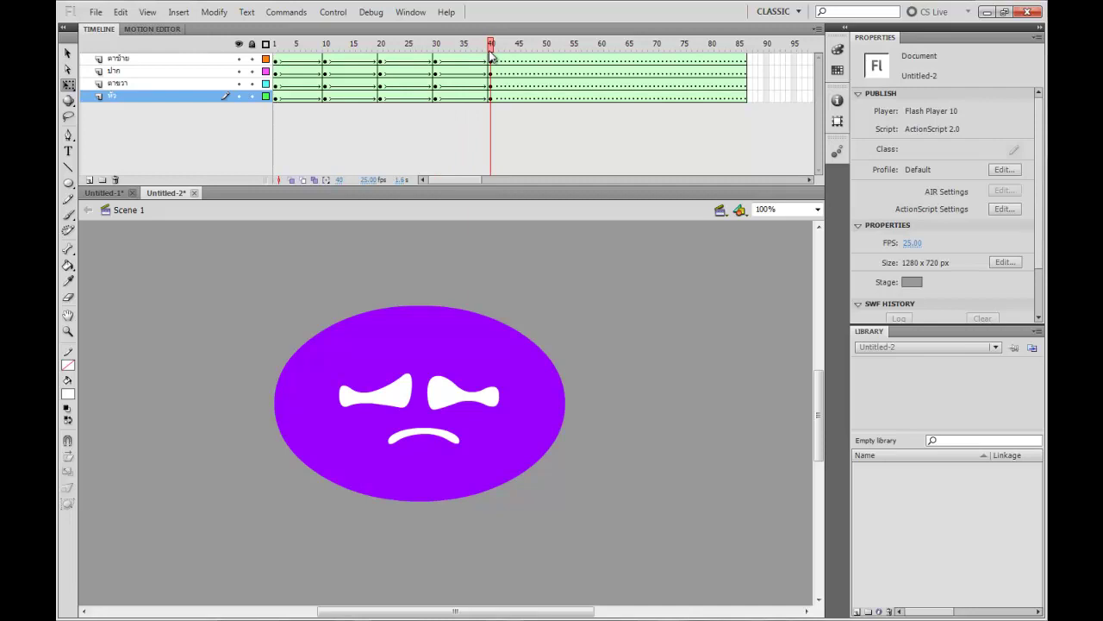
Step: Stretch both eyes outward toward the head's edges at frame 40 and lower their inner upper corners
mouse_move(491, 54)
mouse_down()
mouse_move(402, 69)
mouse_move(492, 74)
mouse_up()
drag(499, 400, 545, 402)
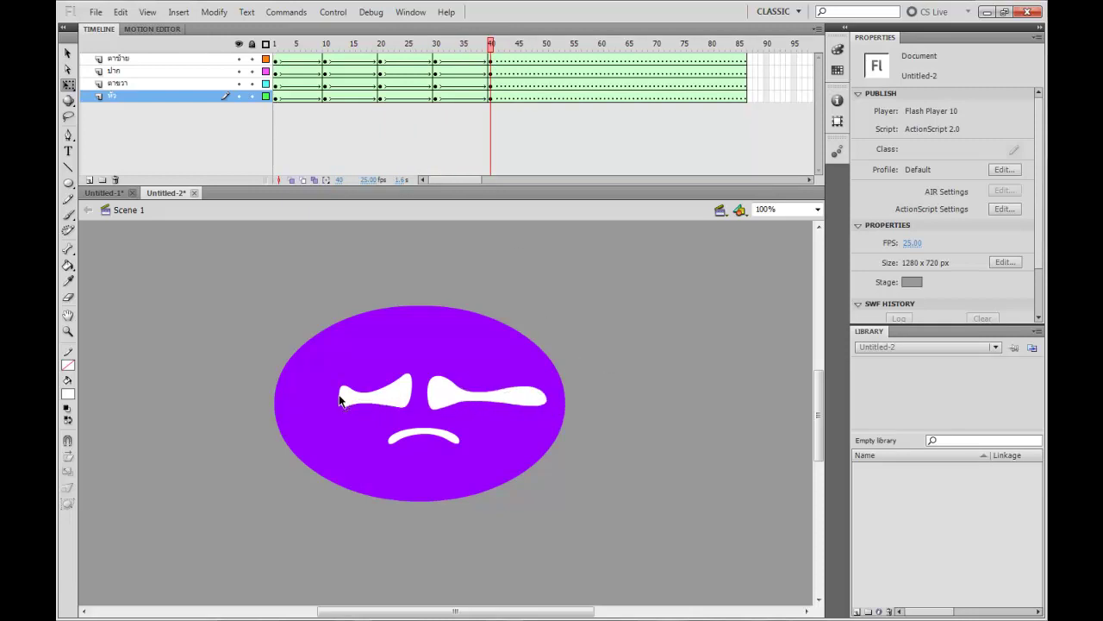
drag(343, 397, 294, 395)
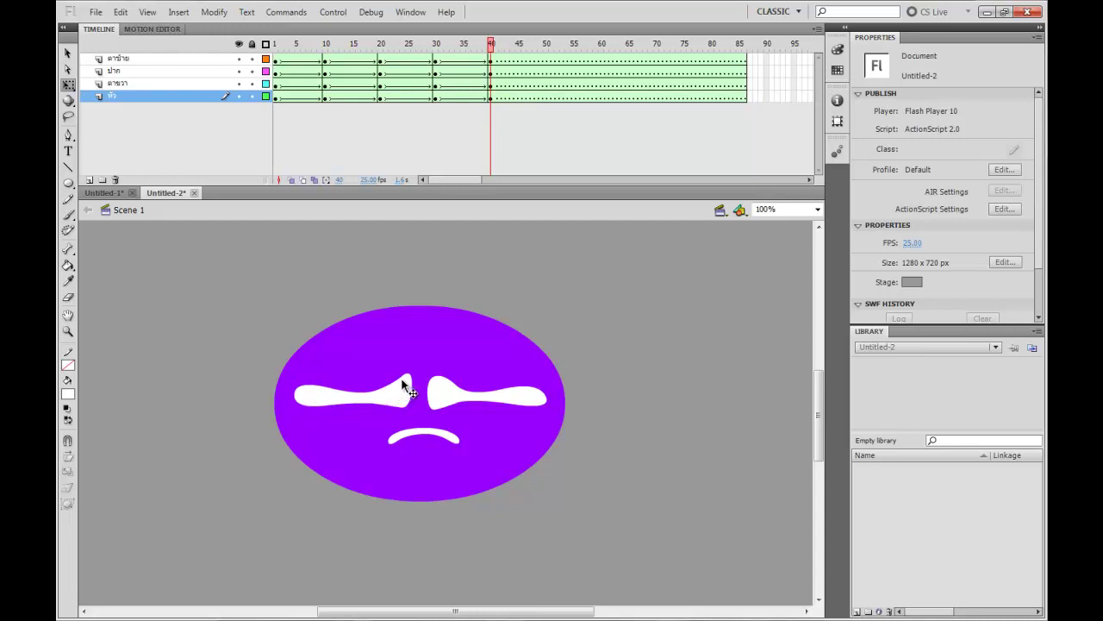
drag(410, 379, 431, 407)
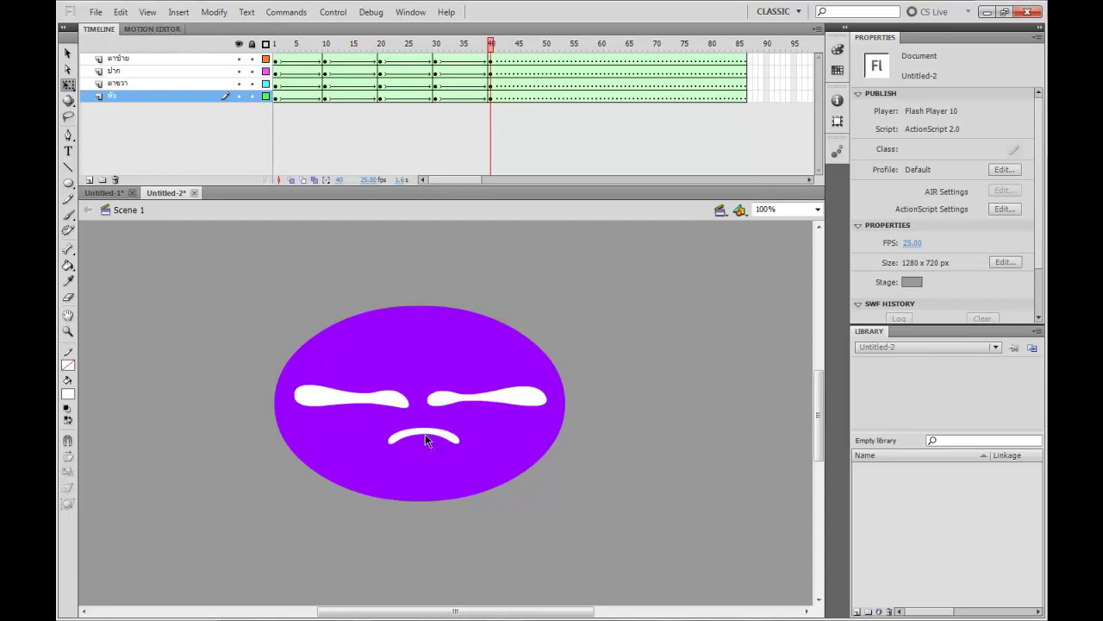
Step: Pull the mouth's lower edge down into an open, pointed shape at frame 40 and arch both eyes upward
drag(425, 484, 422, 484)
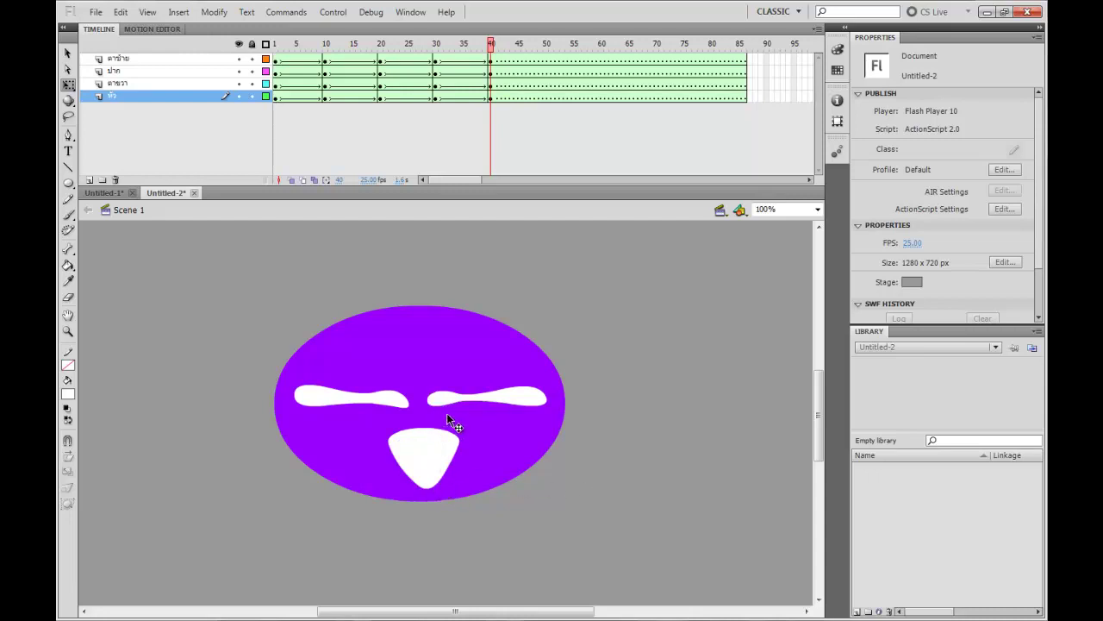
drag(471, 398, 469, 396)
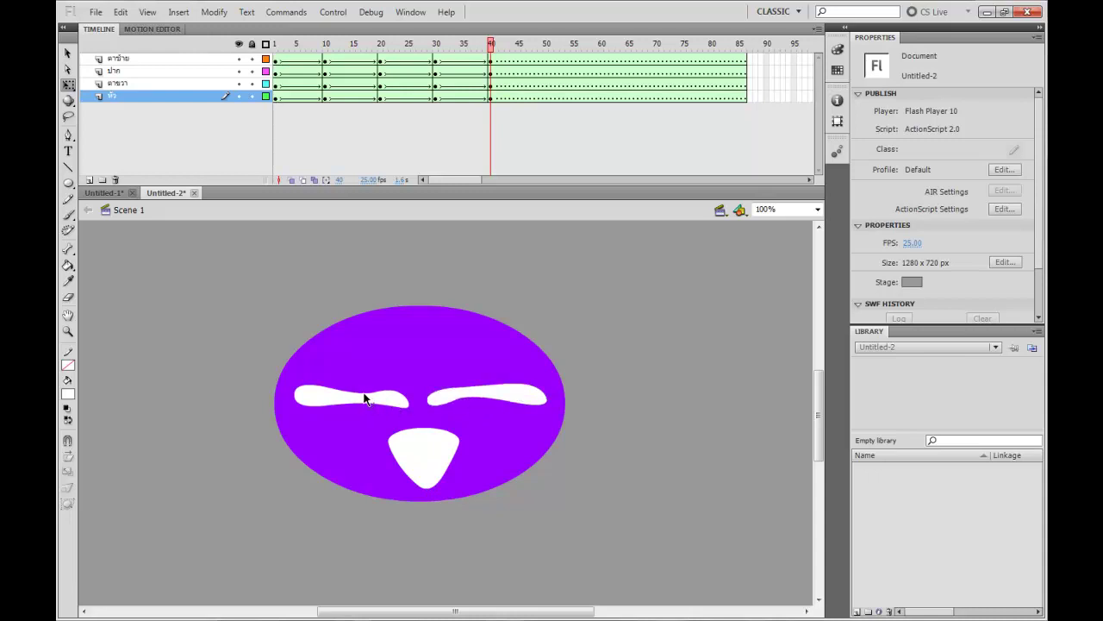
drag(364, 395, 315, 390)
drag(472, 395, 473, 400)
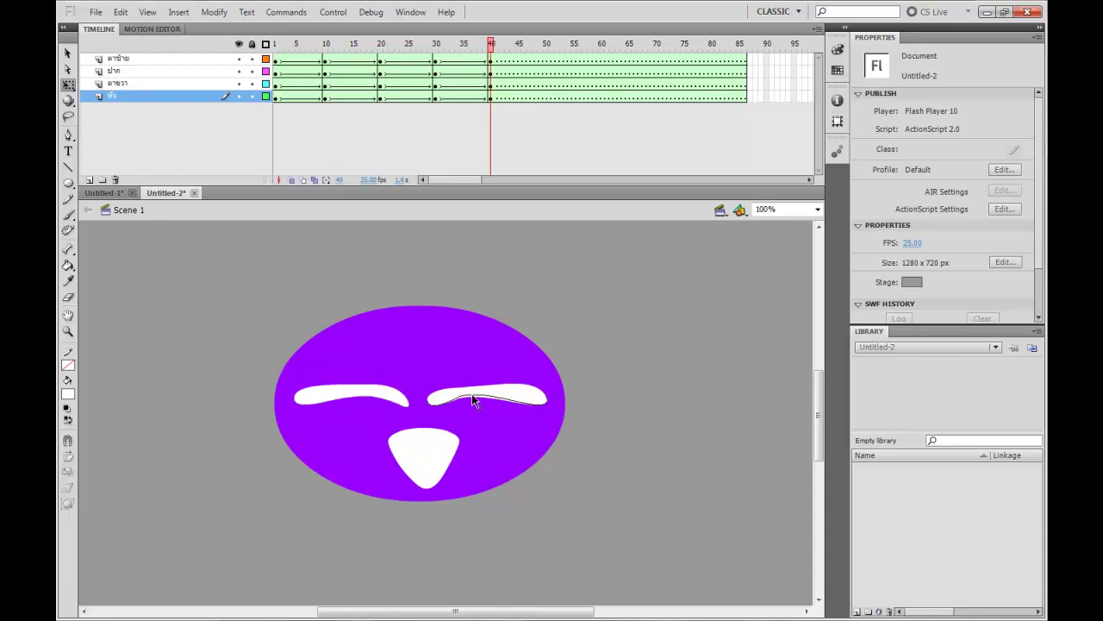
Step: Bulge the head's upper edge upward at frame 40, and move the eyes up and the mouth slightly down to match
click(420, 363)
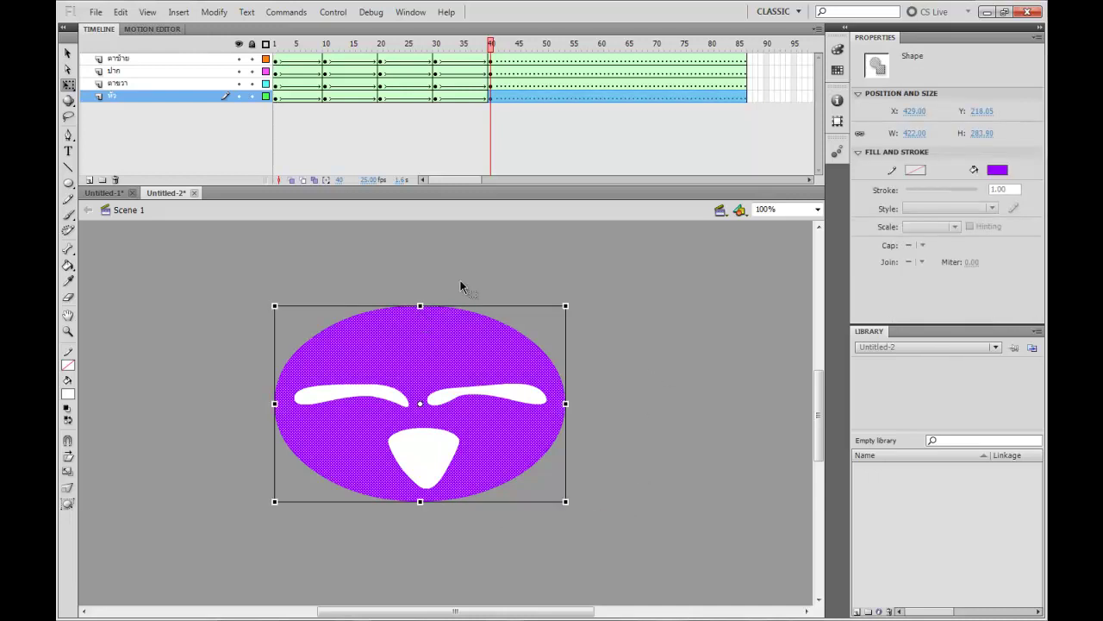
click(461, 285)
drag(418, 306, 417, 273)
drag(390, 402, 383, 367)
drag(451, 395, 448, 369)
drag(416, 480, 420, 494)
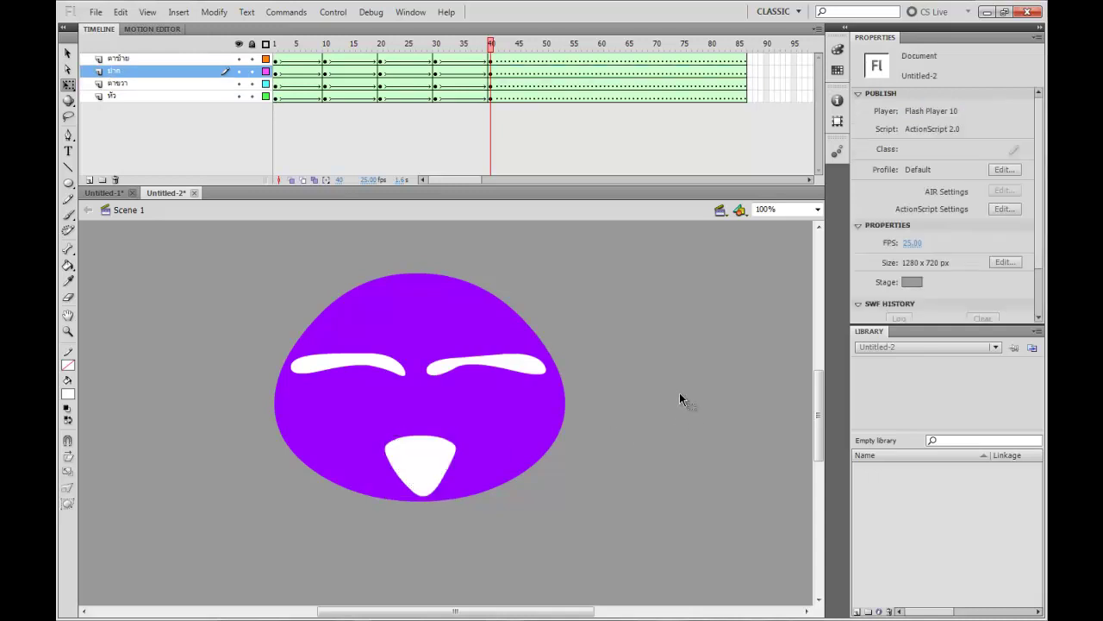
Step: Play the animation from frame 1 and again from frame 10 to review the expression changes
drag(477, 43, 275, 58)
key(Return)
click(436, 45)
drag(436, 45, 324, 72)
key(Return)
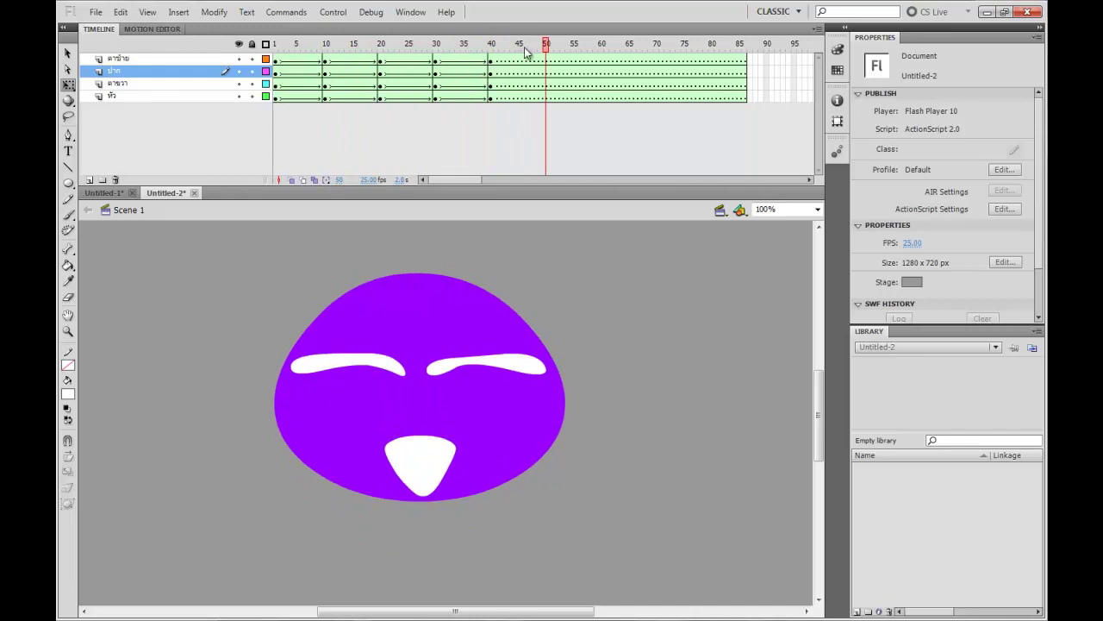
Step: Insert keyframes at frame 80 on all four layers
drag(525, 52, 573, 73)
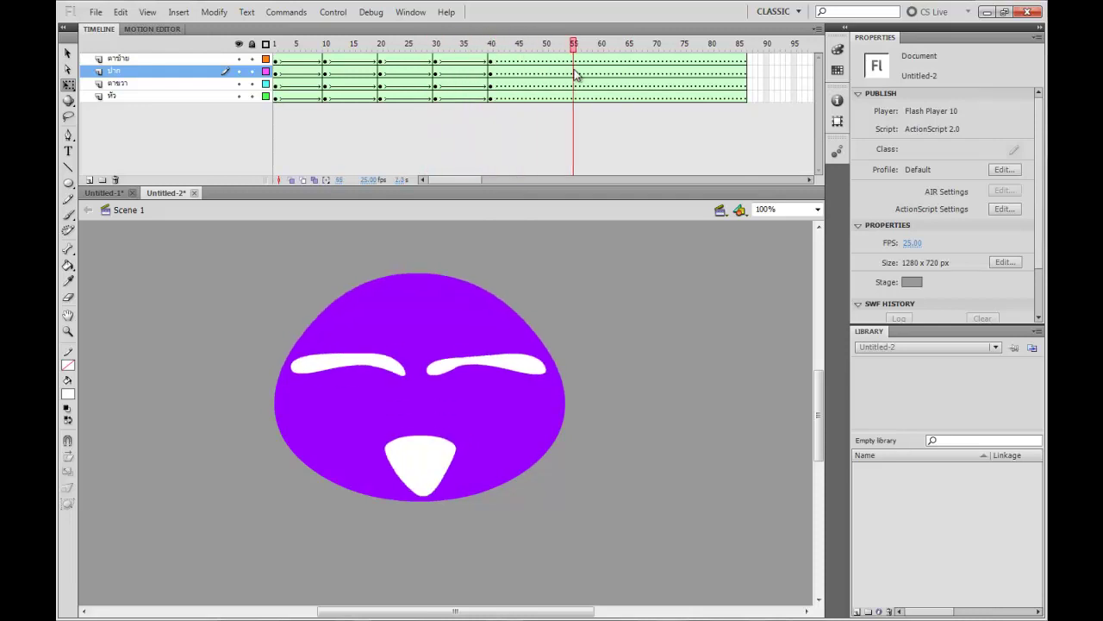
drag(712, 67, 710, 96)
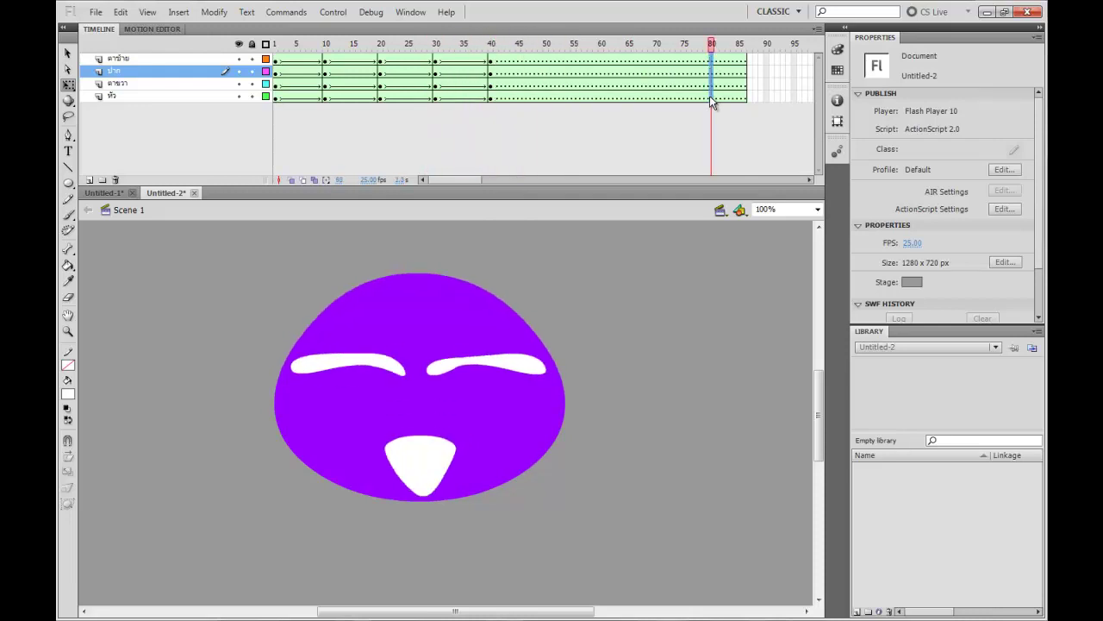
key(F6)
Step: Scrub and play through the span between frames 40 and 80 to check the held expression
click(583, 43)
drag(564, 47, 711, 47)
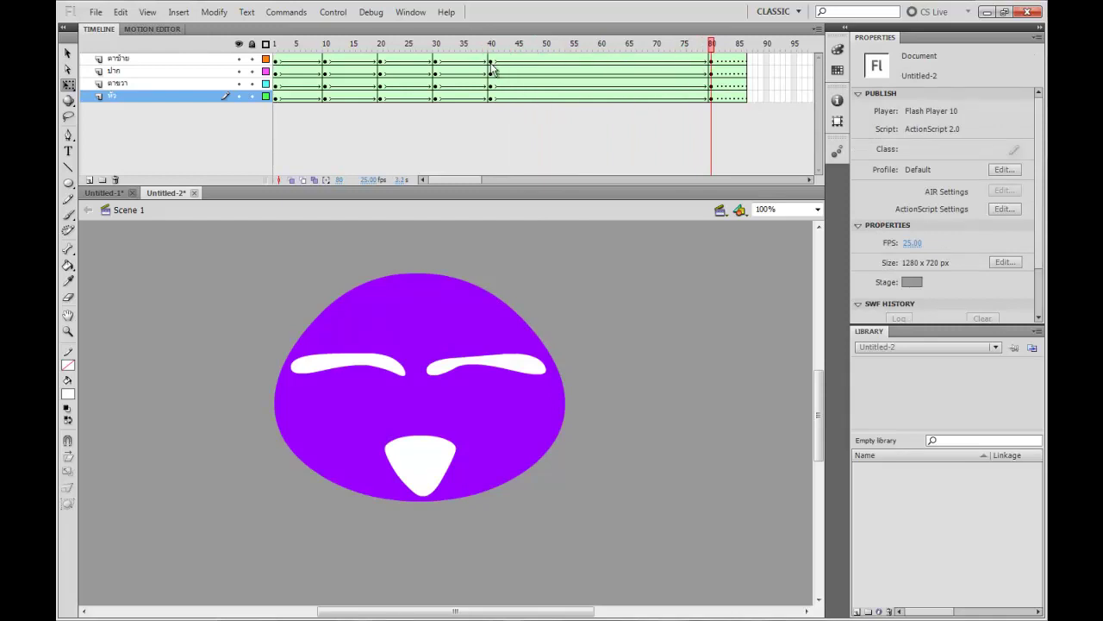
key(Return)
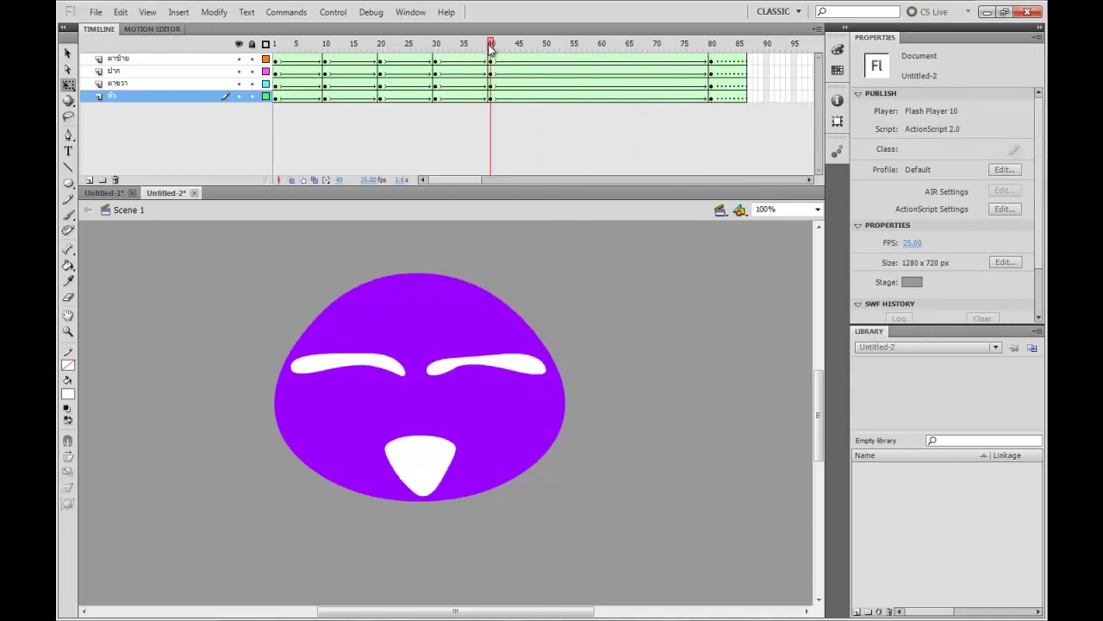
drag(529, 45, 604, 54)
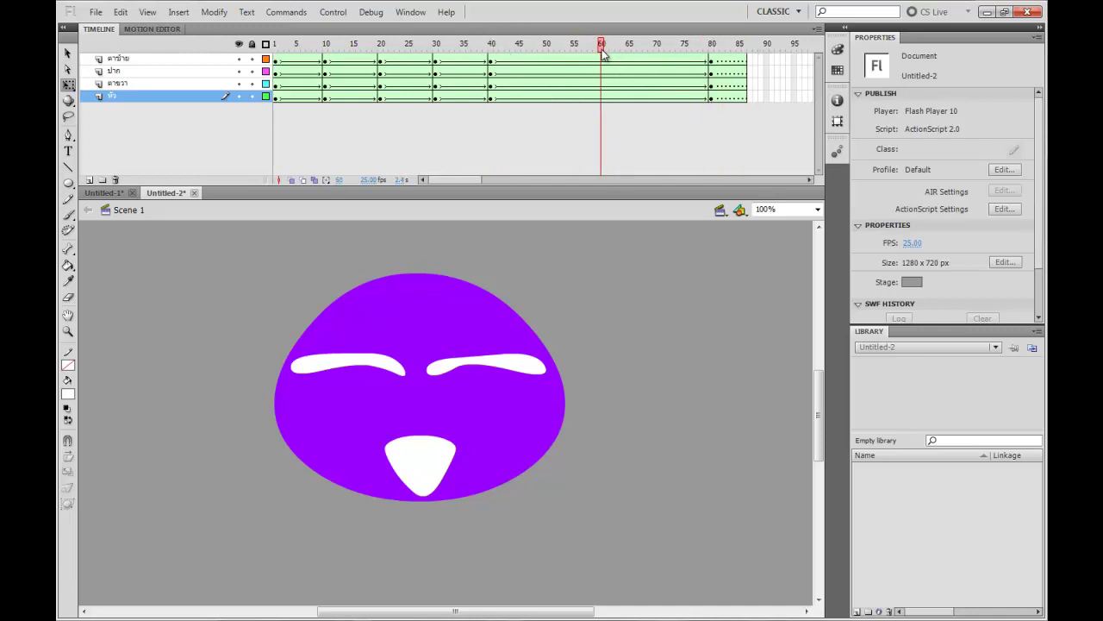
click(492, 48)
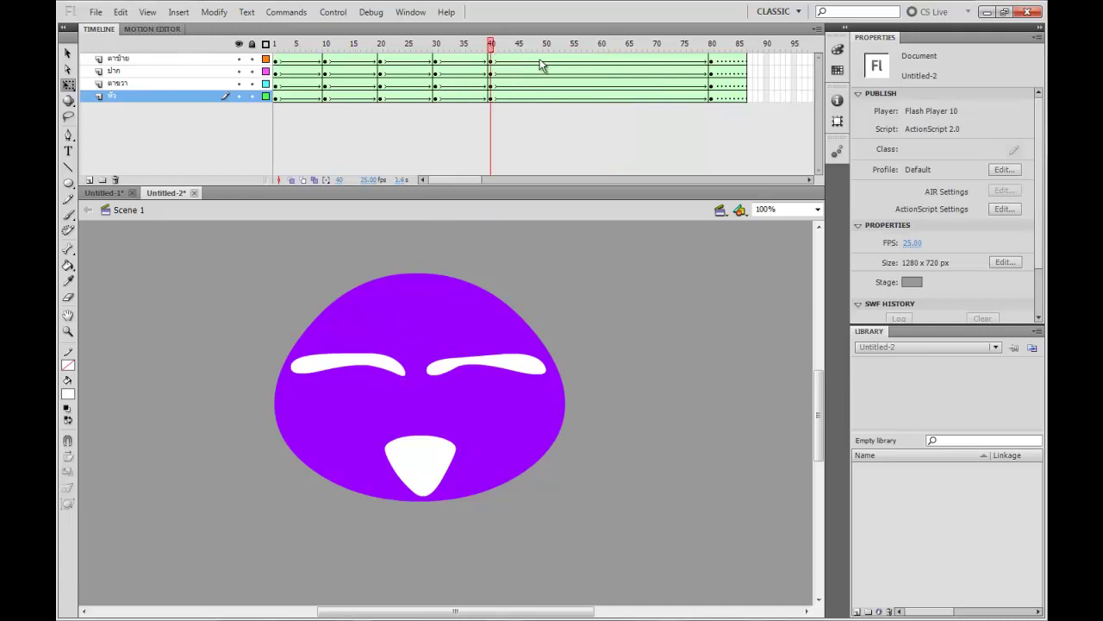
Step: Move the ตาขวา layer above the mouth layer, directly beneath the ตาซ้าย layer
click(541, 59)
drag(151, 83, 123, 72)
click(289, 142)
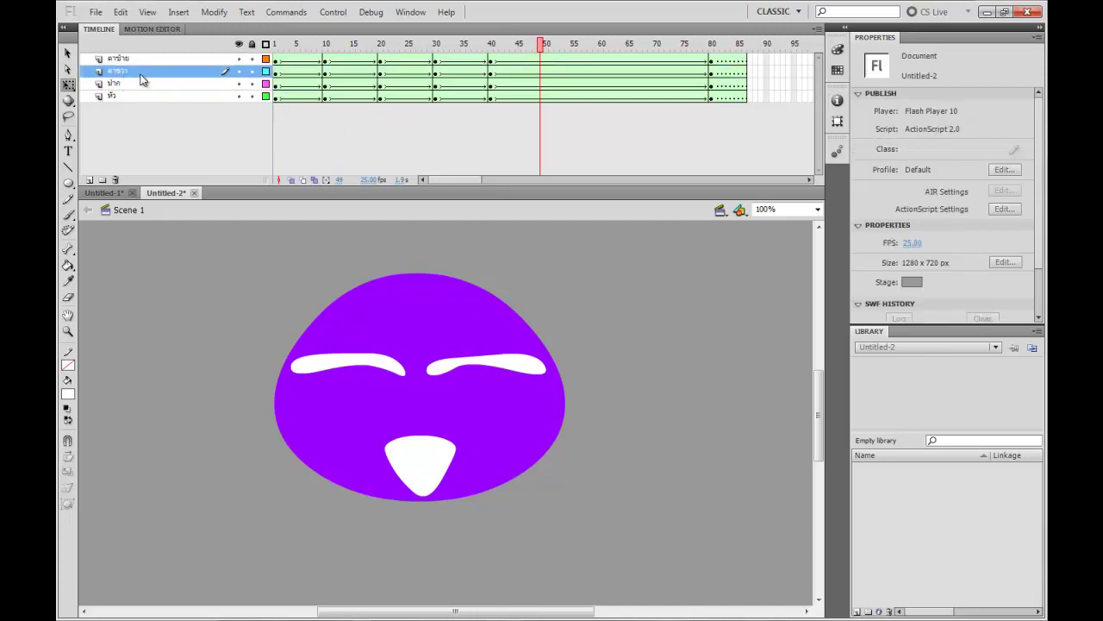
click(134, 75)
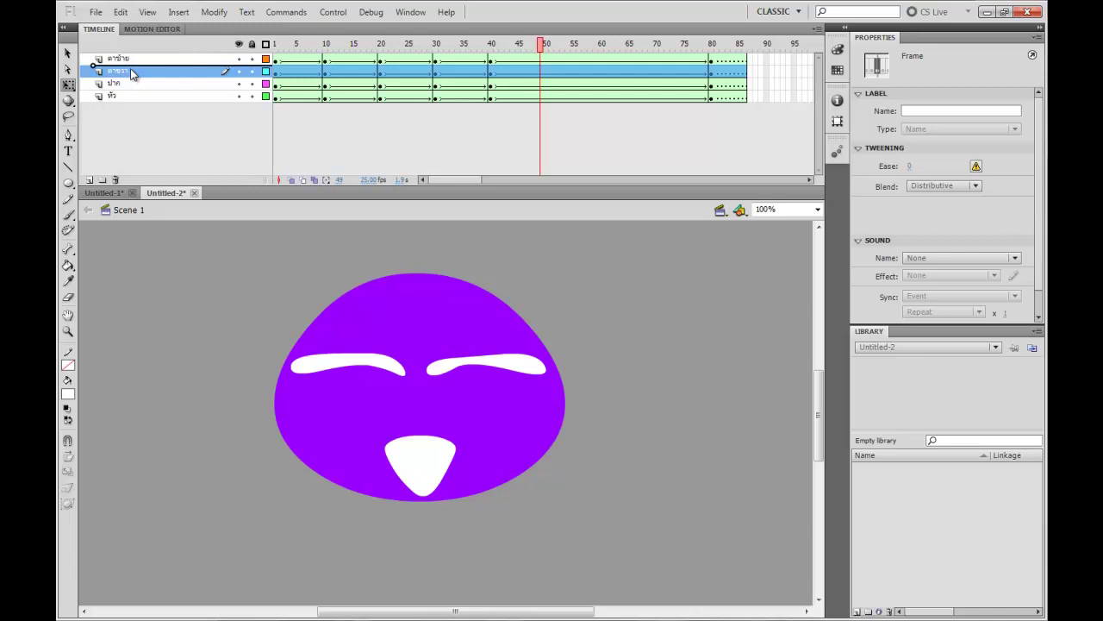
click(559, 126)
Step: Insert keyframes at frames 50 and 45 on the two eye layers only
click(516, 48)
mouse_move(512, 49)
mouse_down()
mouse_move(534, 50)
mouse_move(523, 54)
mouse_up()
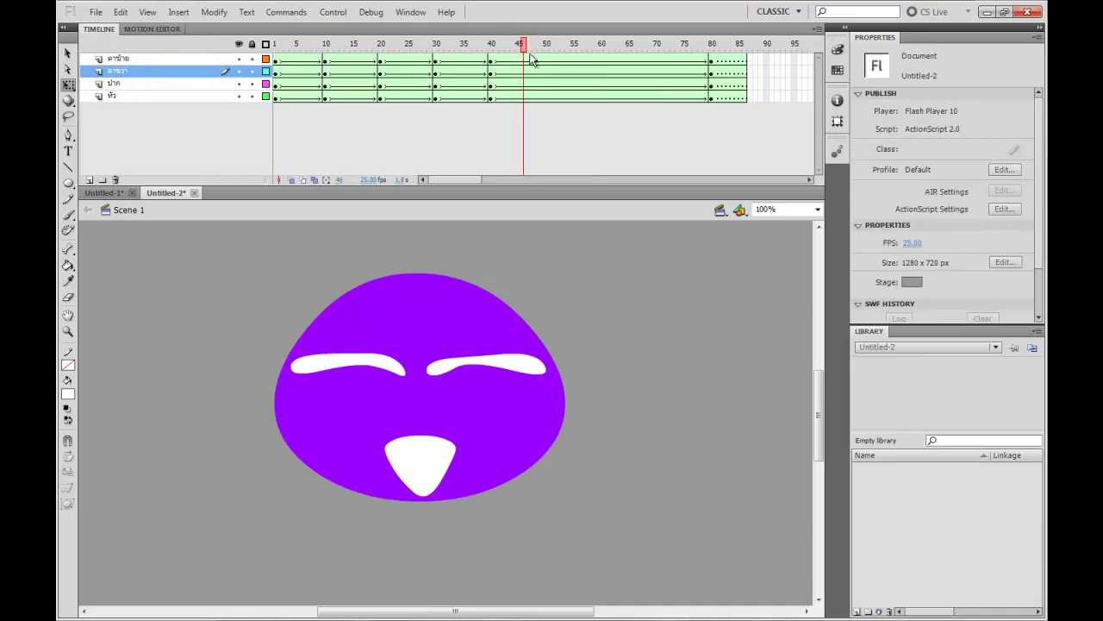
click(546, 70)
key(F6)
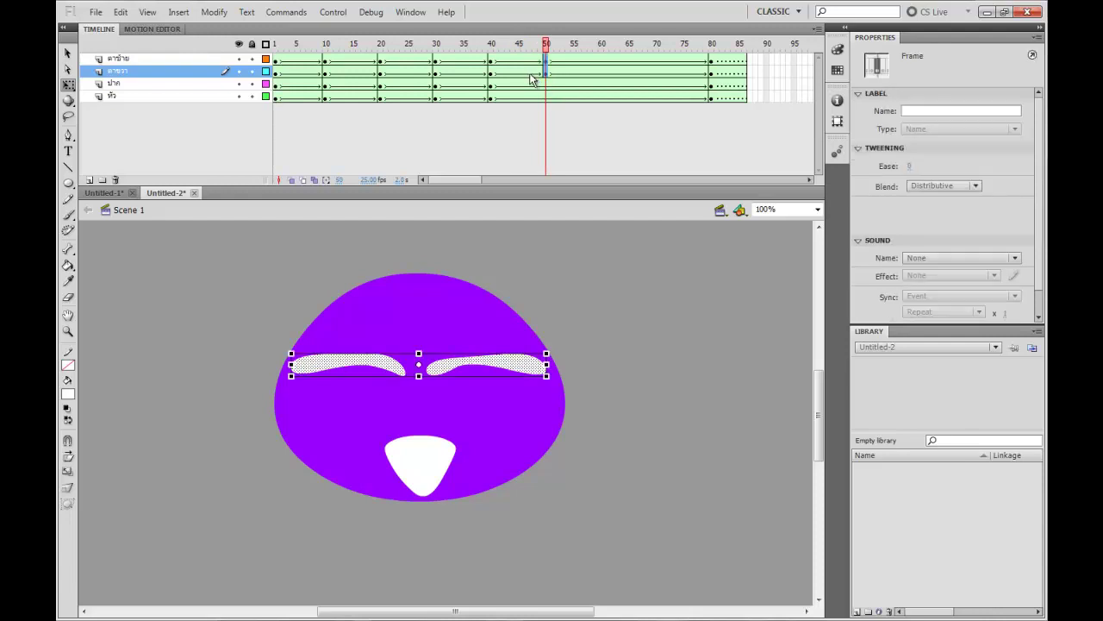
click(519, 71)
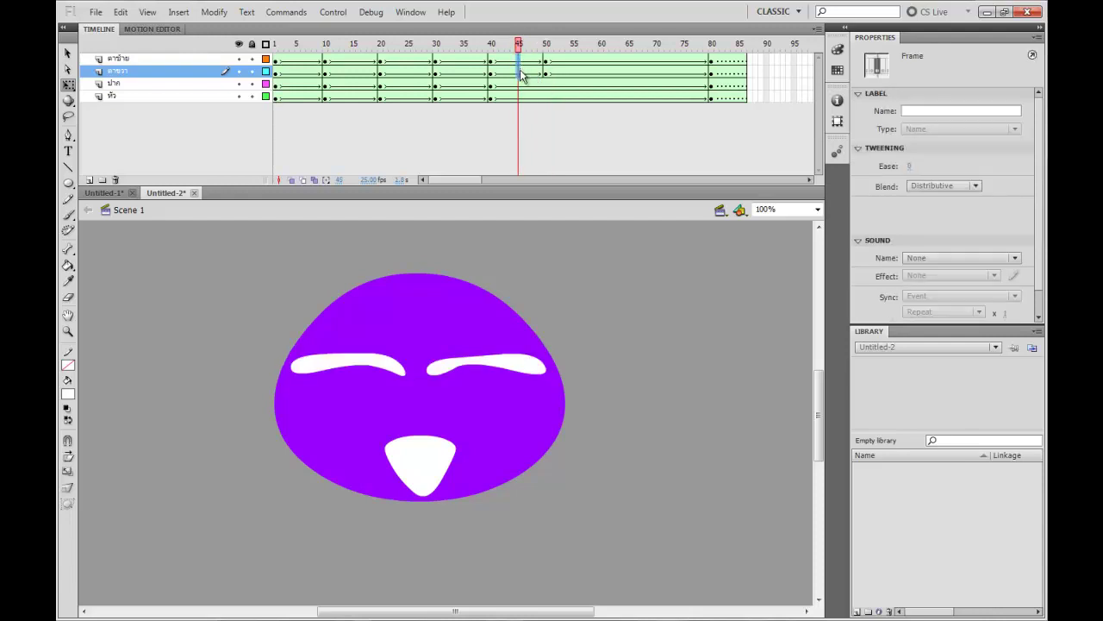
click(588, 257)
Step: Flatten both eyes vertically at frame 45 into thin lines about 8 px high
click(509, 367)
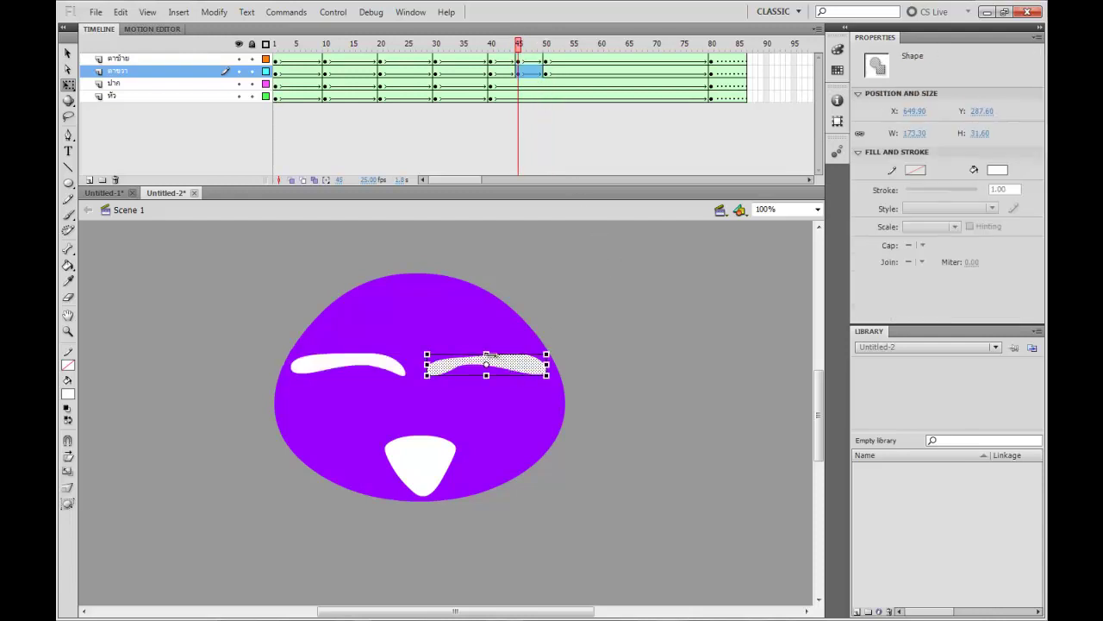
drag(486, 354, 486, 372)
click(389, 366)
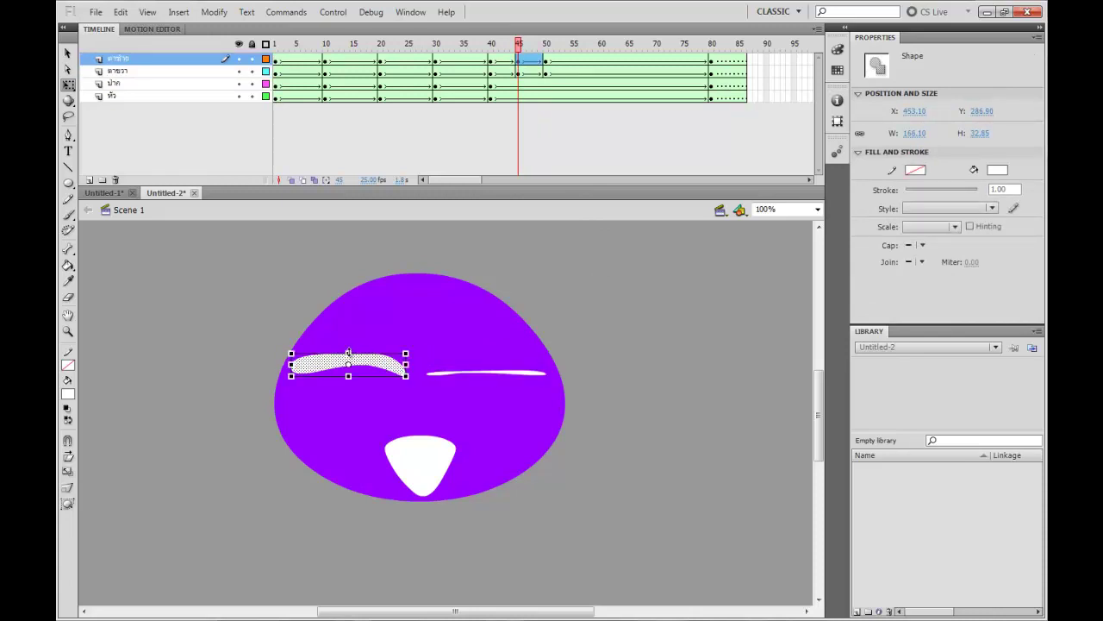
drag(348, 353, 348, 369)
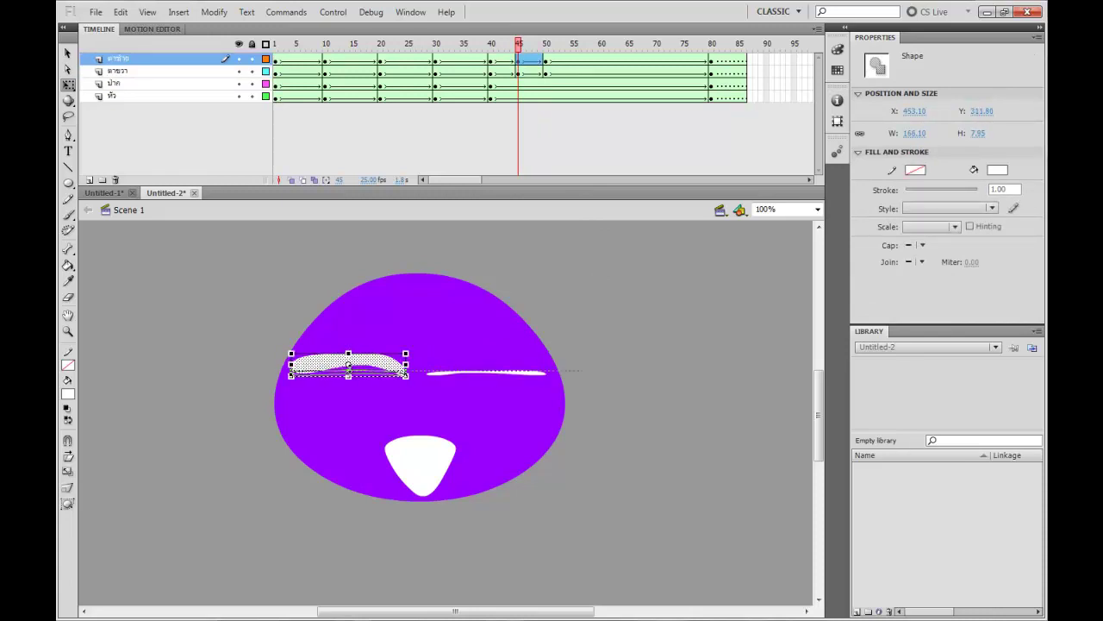
click(652, 362)
Step: Shorten both flattened eyes at frame 45 by pulling their outer ends in toward the face's centre
click(535, 376)
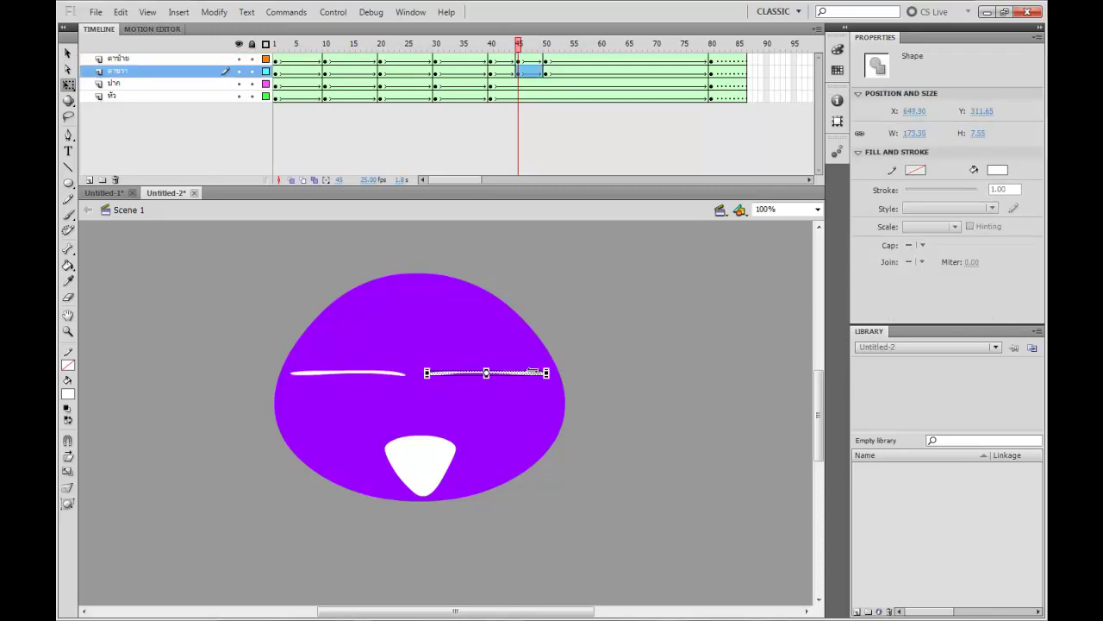
click(559, 378)
click(543, 374)
click(391, 371)
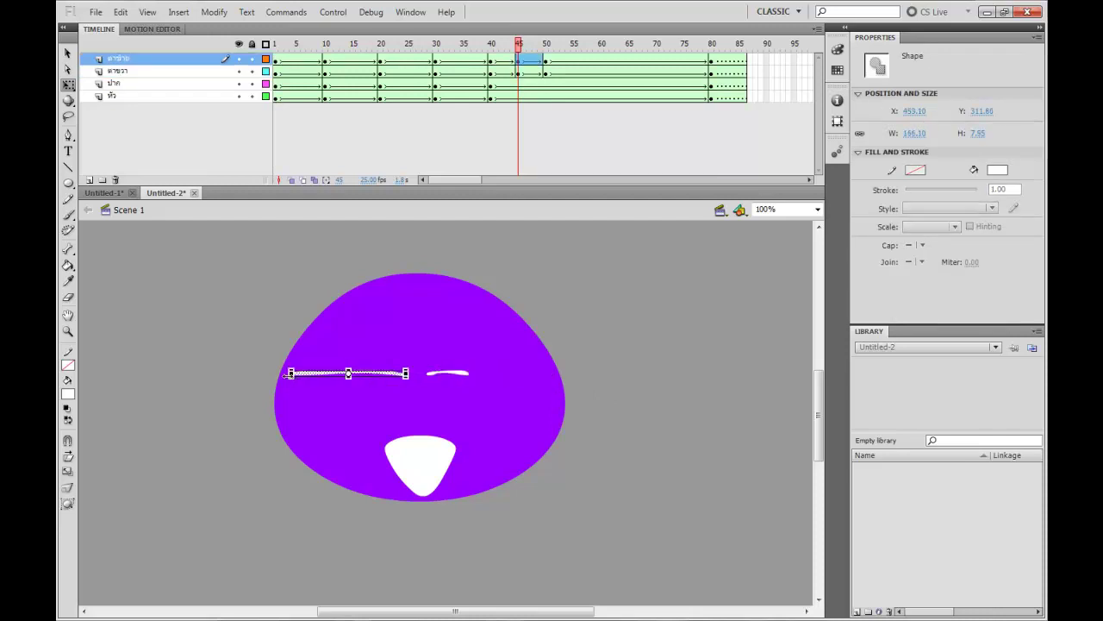
drag(287, 374, 356, 373)
click(653, 293)
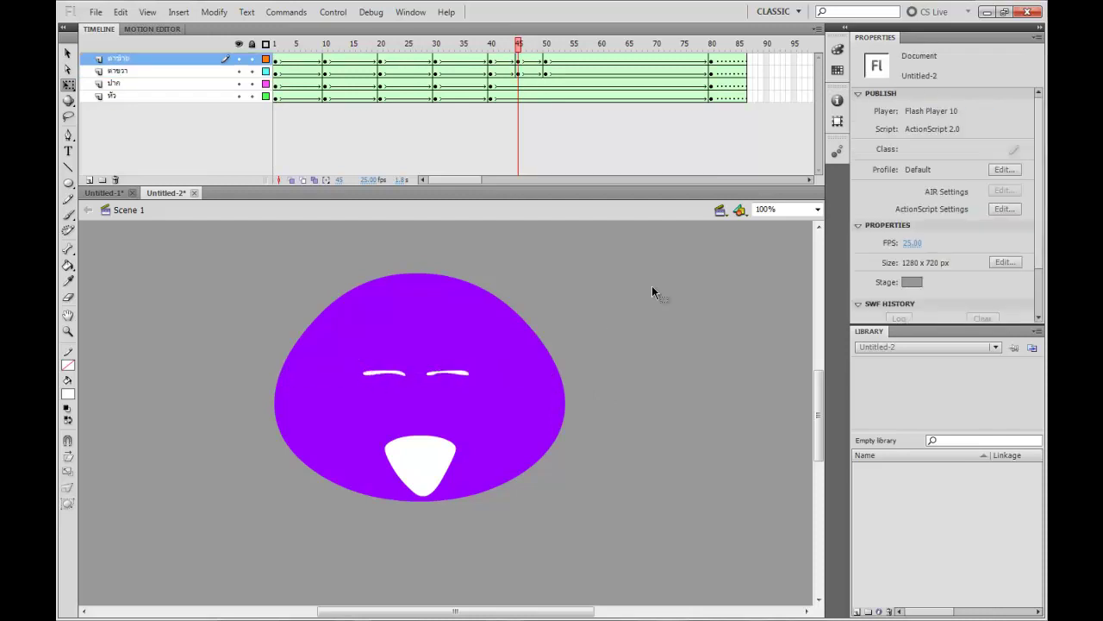
Step: Nudge both flattened eyes straight down together at frame 45
drag(484, 42, 578, 43)
key(Down)
key(Down)
key(Down)
key(Down)
key(Down)
key(Down)
key(Down)
key(Down)
key(Down)
key(Down)
key(Down)
click(518, 44)
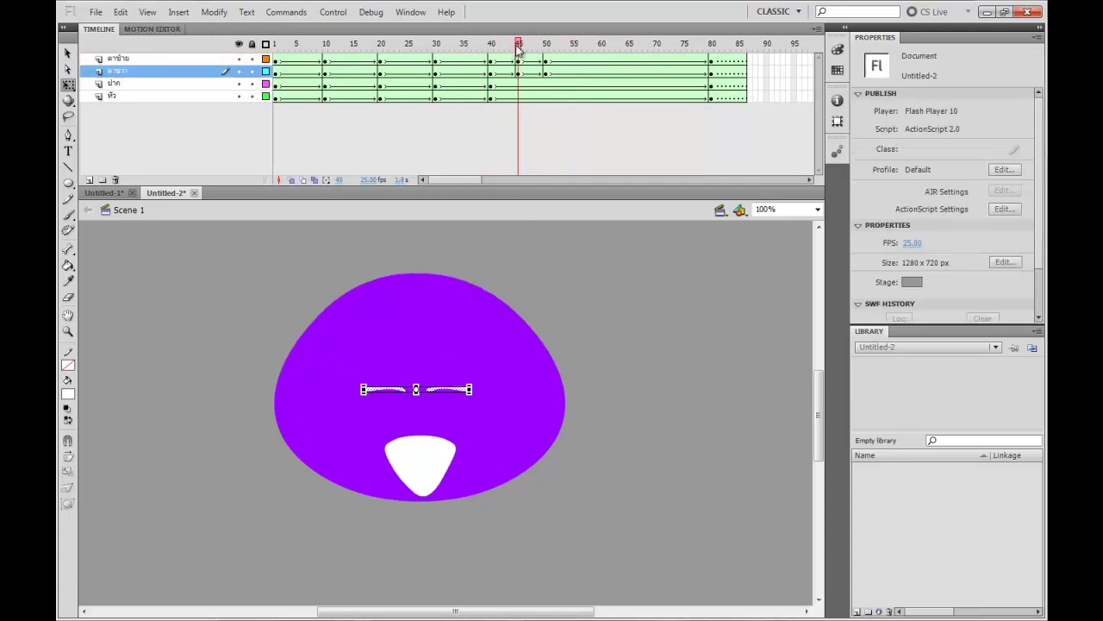
key(ctrl+equal)
key(ctrl+equal)
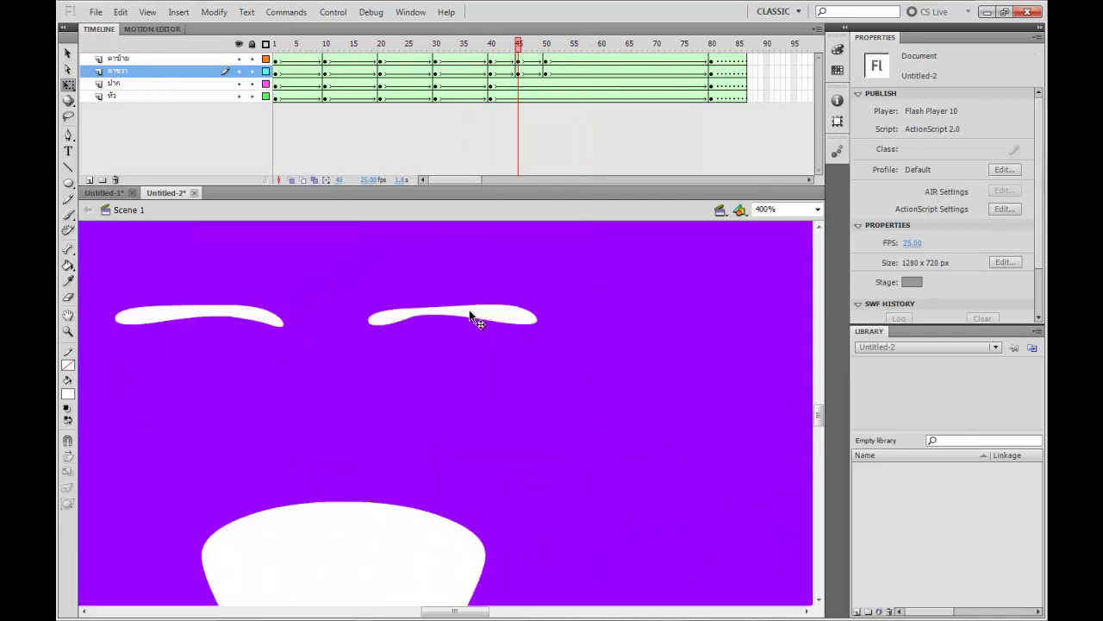
Step: Select both eyes at frame 45 and flatten them together into hairlines about 1.35 px high
click(454, 319)
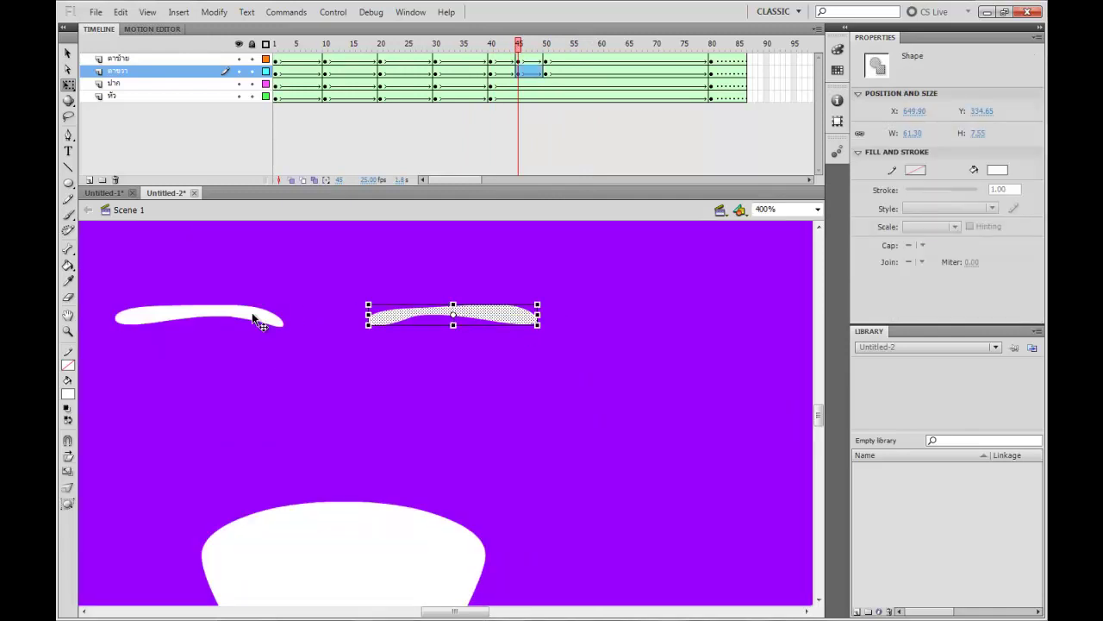
shift+click(274, 310)
drag(326, 303, 327, 322)
key(ctrl+equal)
key(ctrl+equal)
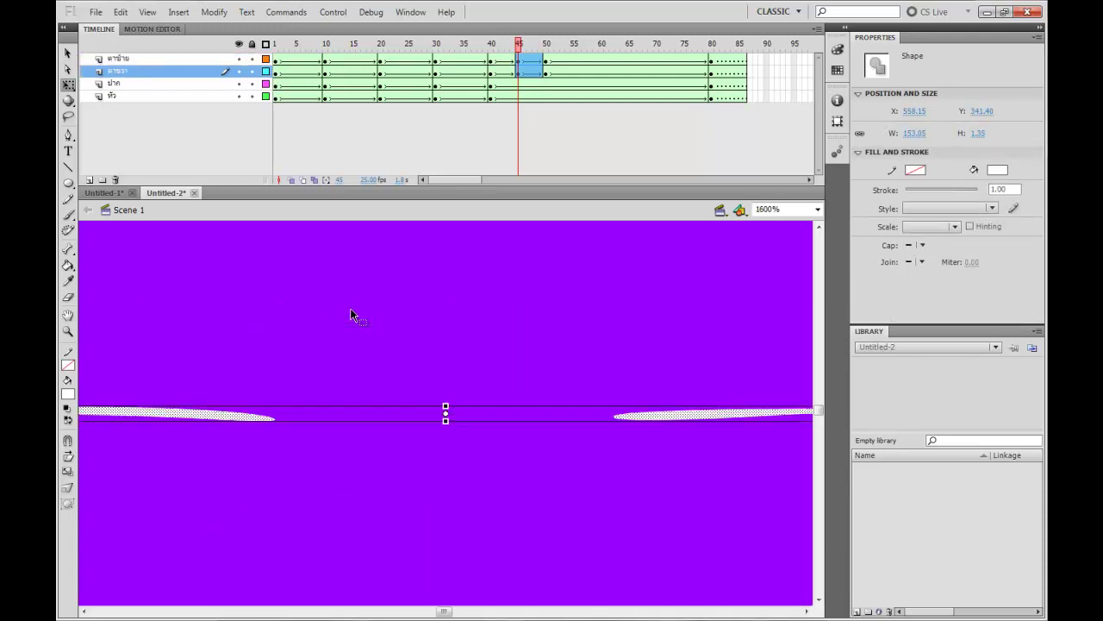
key(ctrl+minus)
key(ctrl+minus)
key(ctrl+minus)
key(ctrl+minus)
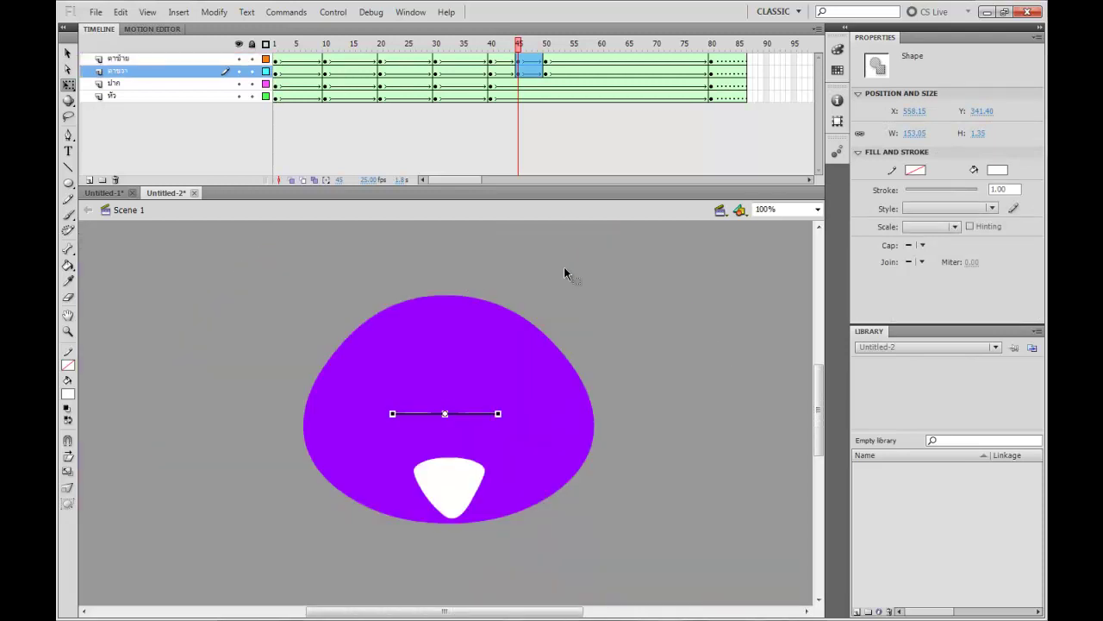
Step: Play the blink from frame 40 to check how the eyes close and reopen
click(563, 266)
drag(519, 46, 490, 48)
key(Return)
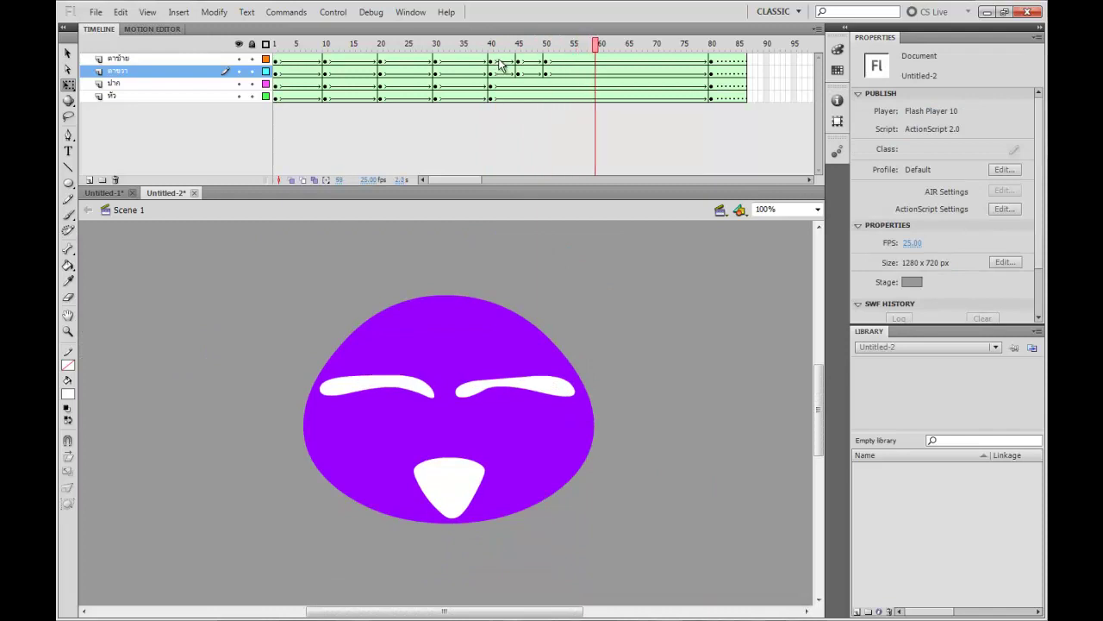
Step: Stretch the outer ends of both closed-eye lines at frame 45, the right one about 133 px wide and the left about 123 px
click(519, 71)
click(632, 258)
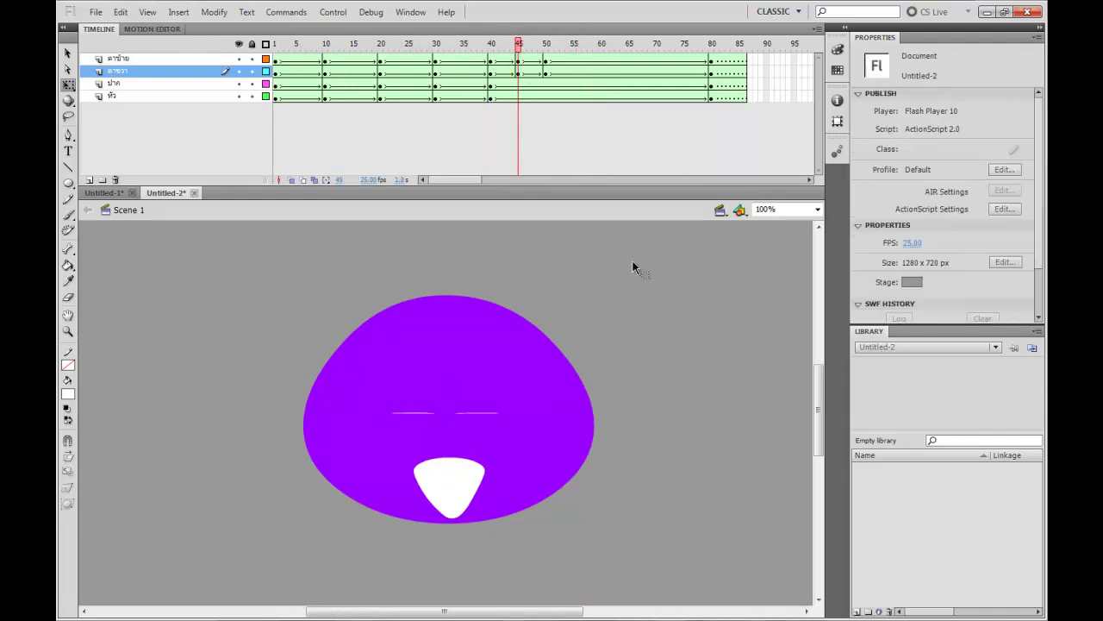
key(ctrl+equal)
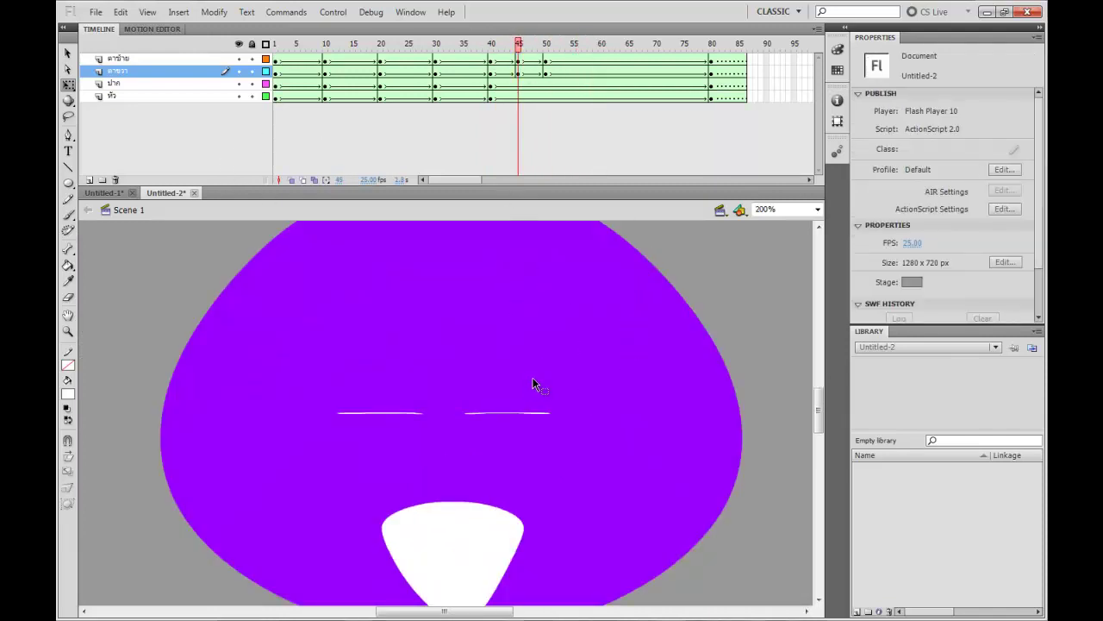
click(546, 413)
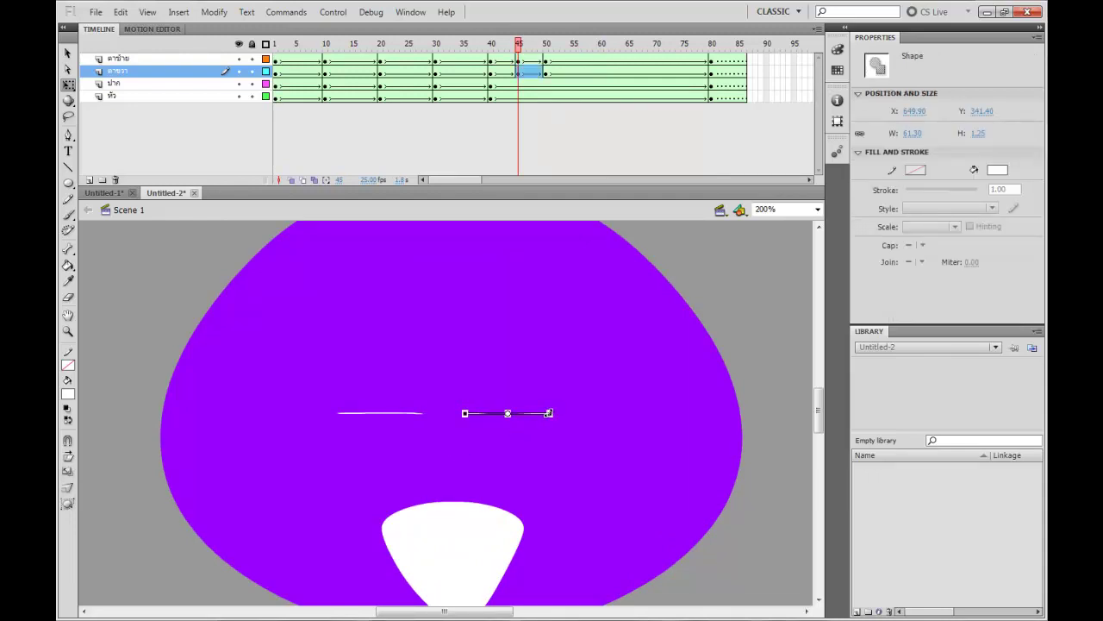
drag(640, 414, 647, 413)
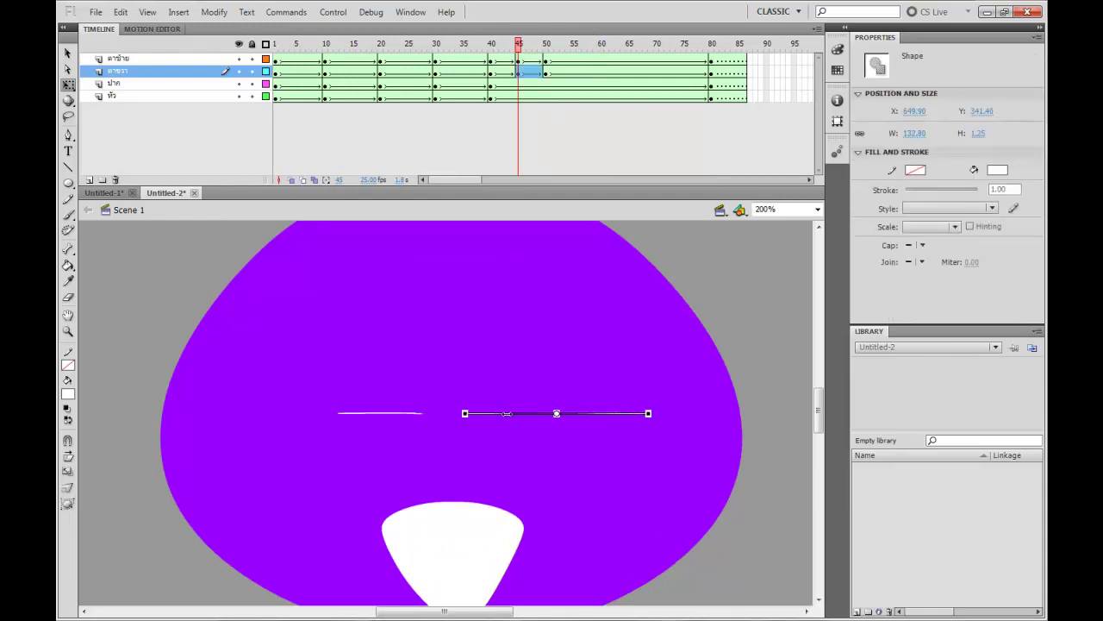
click(403, 418)
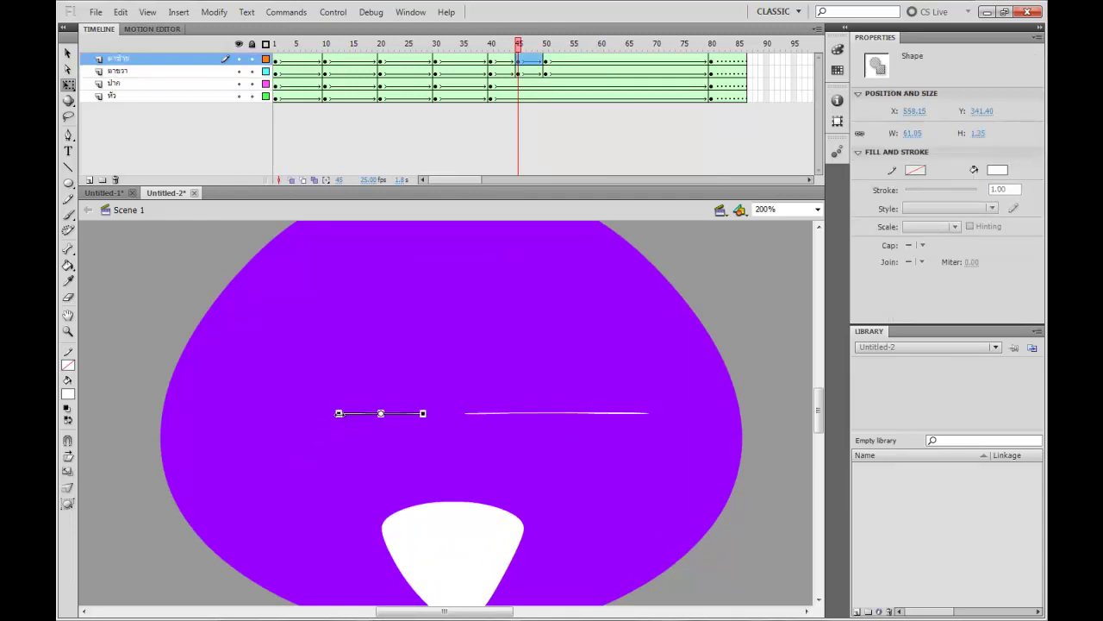
drag(338, 414, 264, 414)
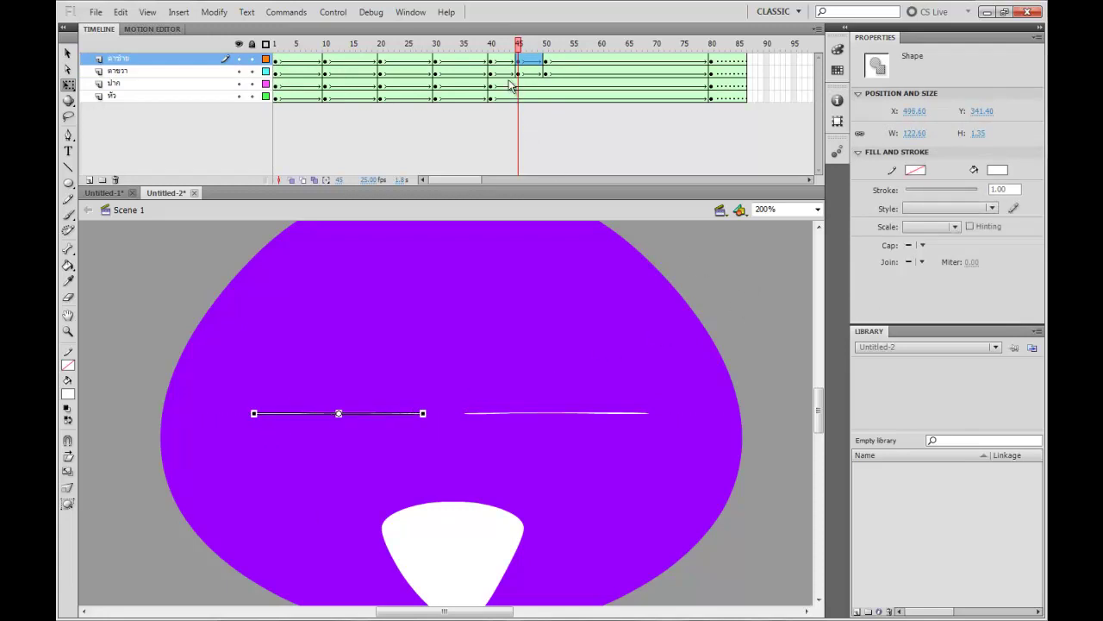
Step: Play the timeline from about frame 31 to check the blink with the wider eye lines
drag(522, 47, 442, 49)
key(Return)
key(Return)
key(Return)
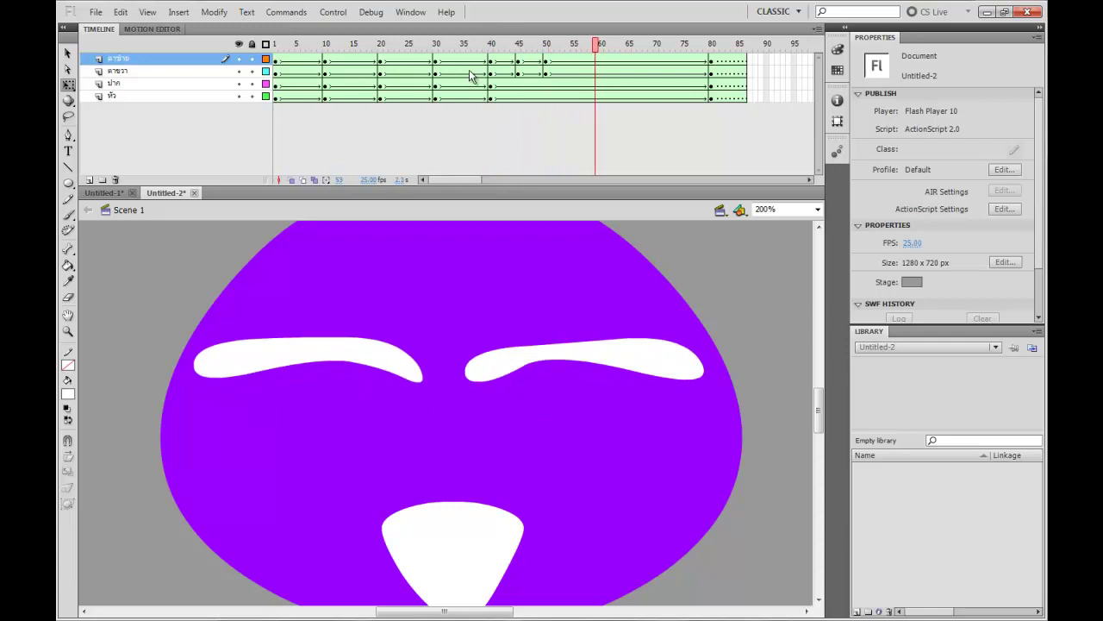
Step: Select the frame 45 keyframes on both eye layers and move the closed-eye lines straight up to the open eyes' level
key(ctrl+1)
drag(489, 47, 516, 75)
click(517, 74)
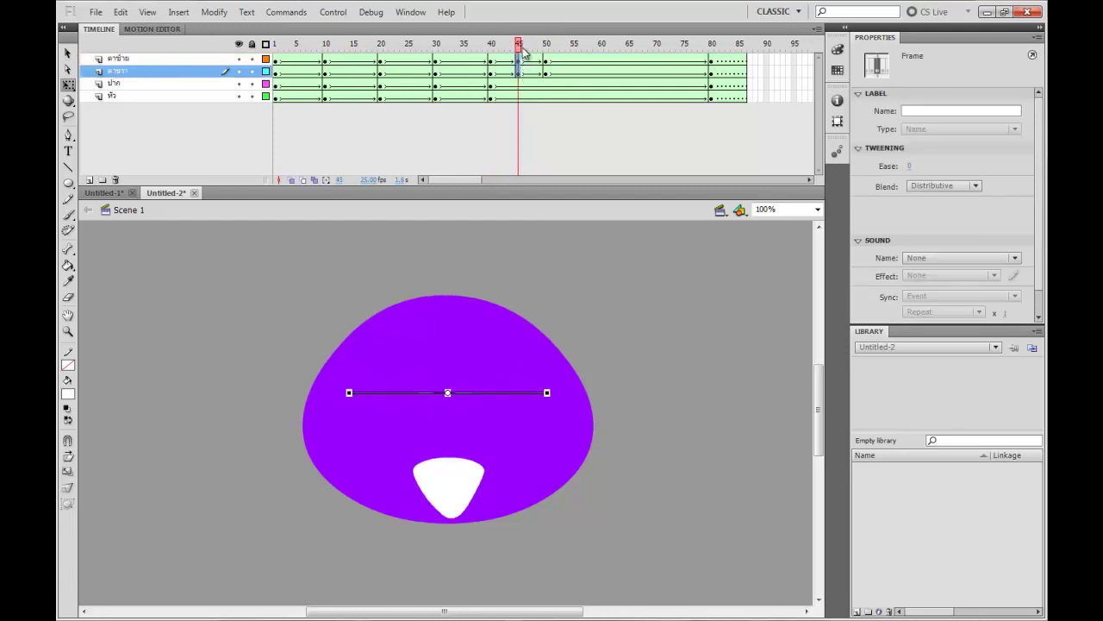
Step: Replay the section from frames 30 to 40 onward several times to check the blink's position and speed
drag(520, 47, 435, 48)
key(Return)
click(483, 45)
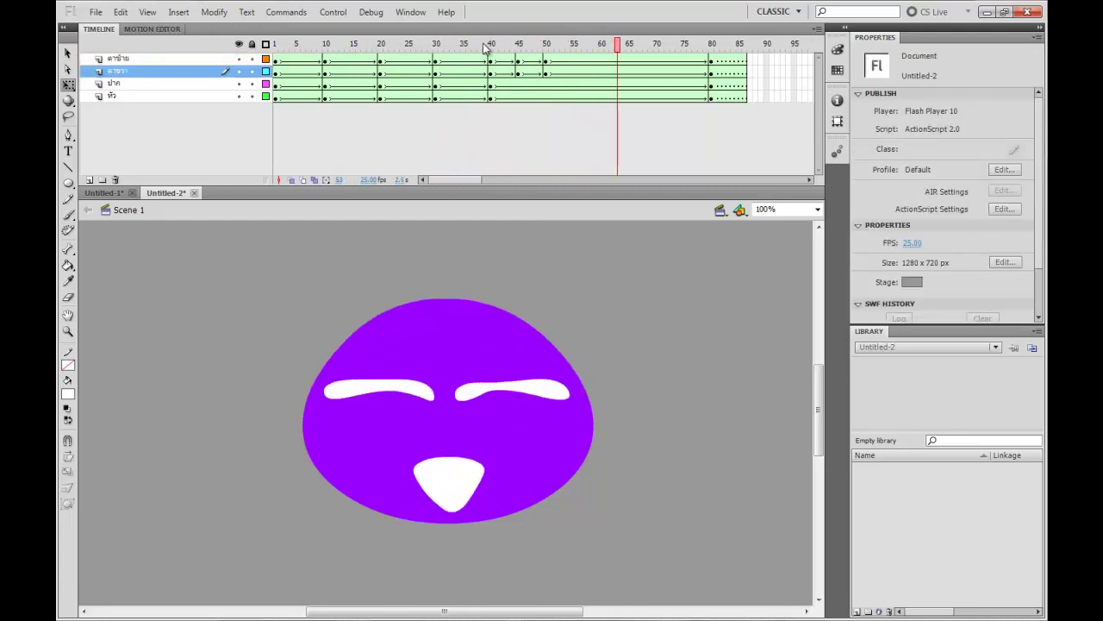
click(485, 49)
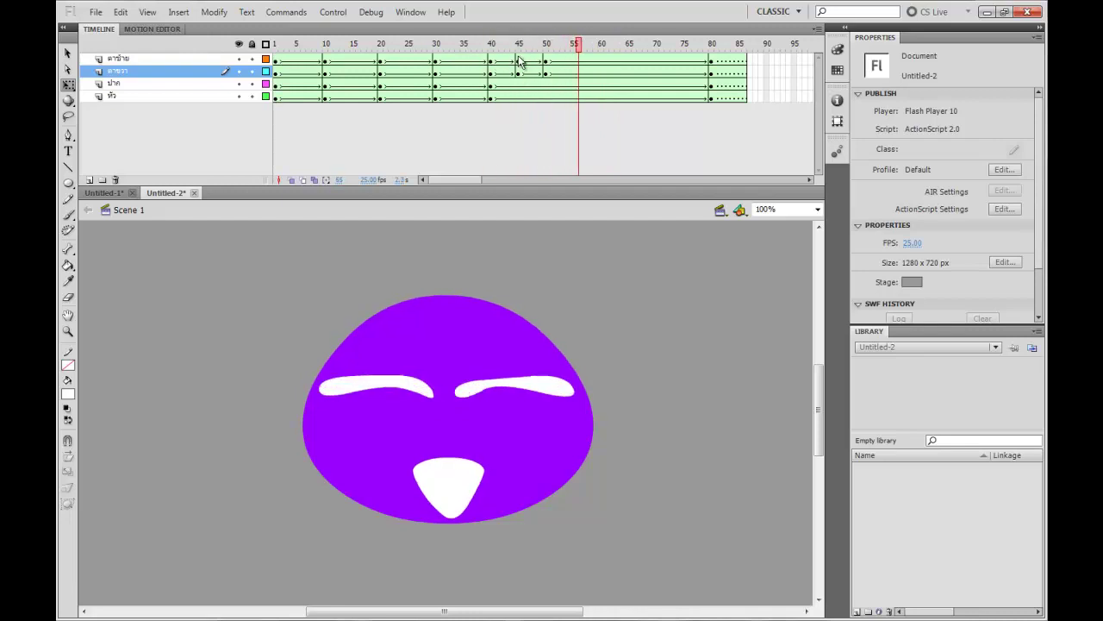
drag(519, 62, 493, 54)
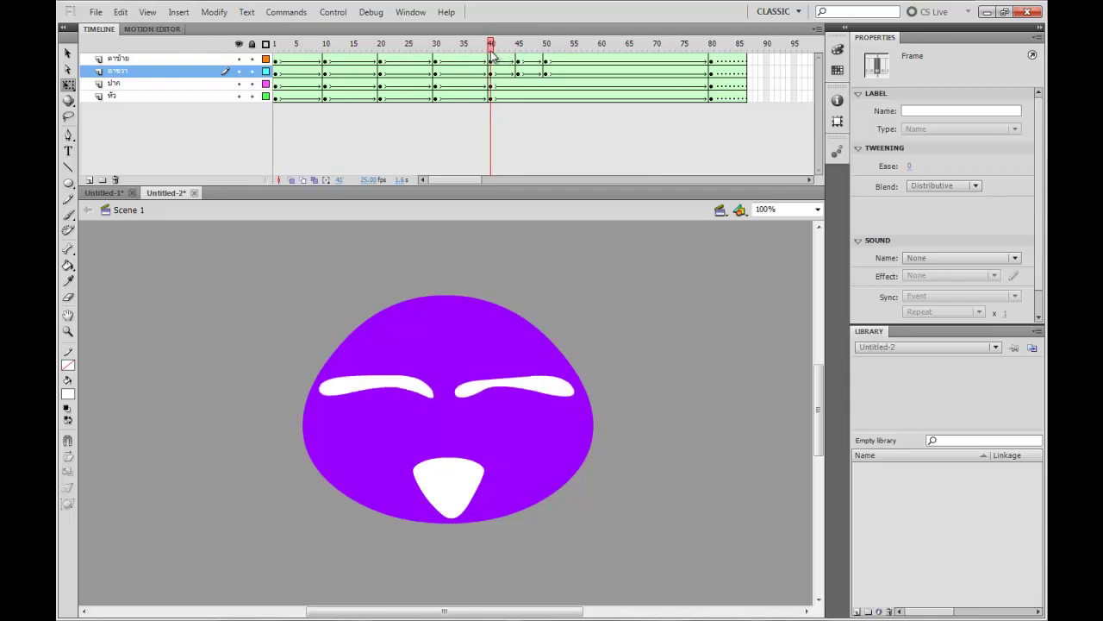
click(493, 54)
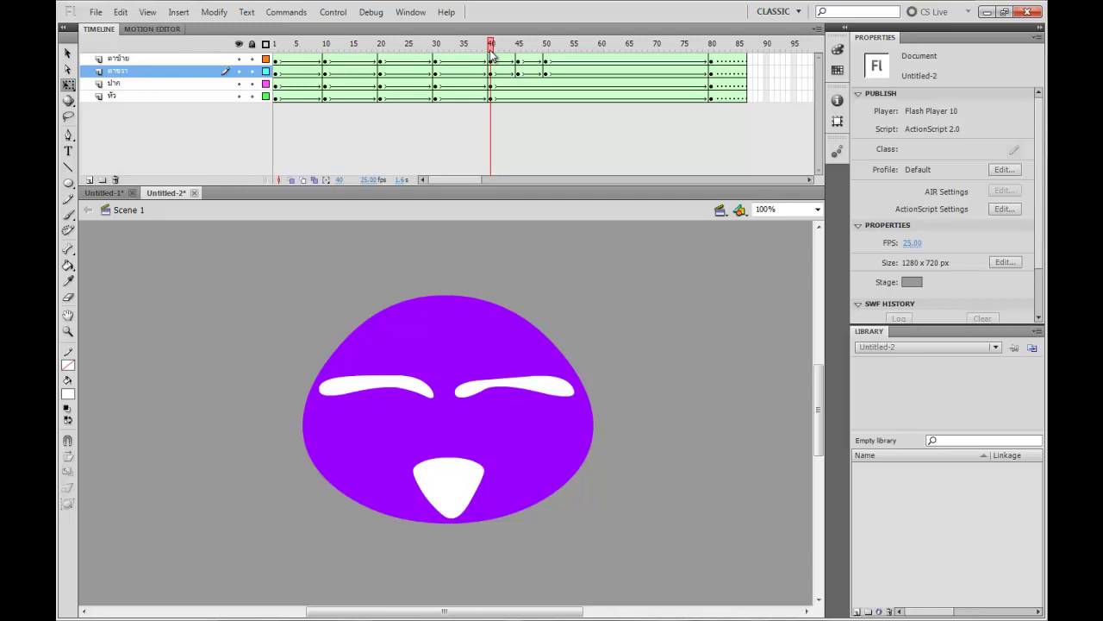
key(Return)
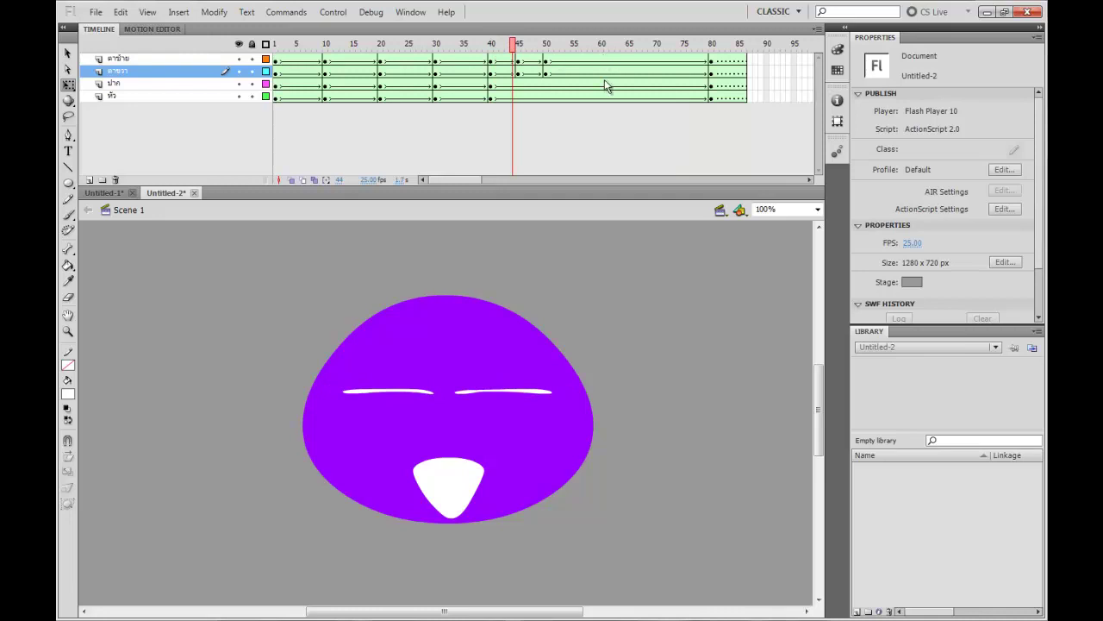
drag(513, 45, 492, 50)
key(Return)
key(Return)
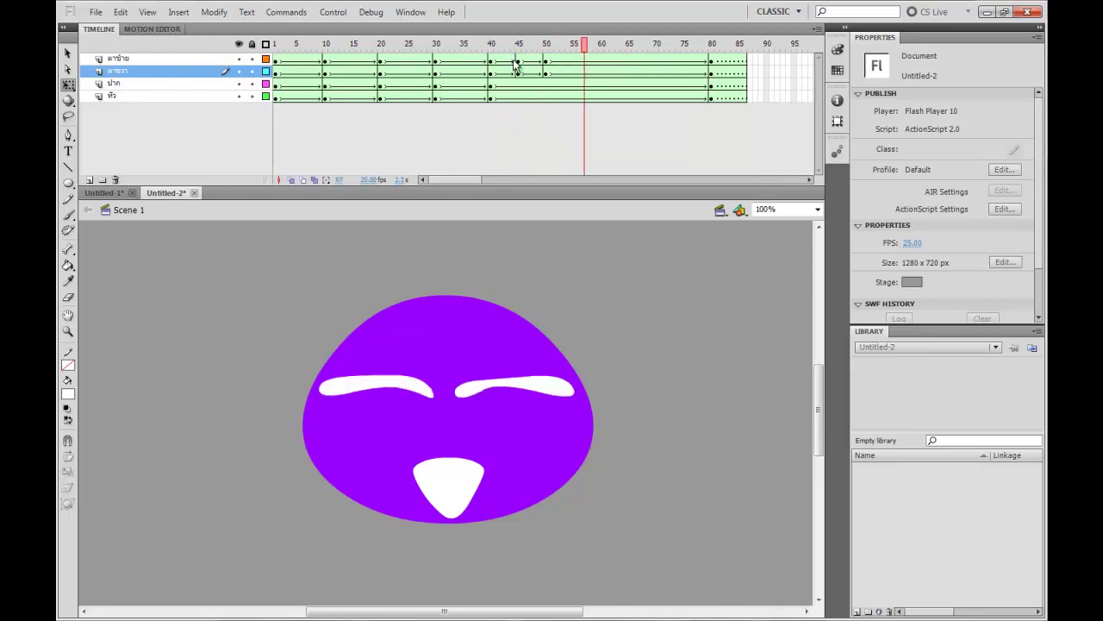
Step: Speed up the blink by moving both eye layers' keyframes from frames 45 and 50 to frames 42 and 45, and play it back
click(519, 70)
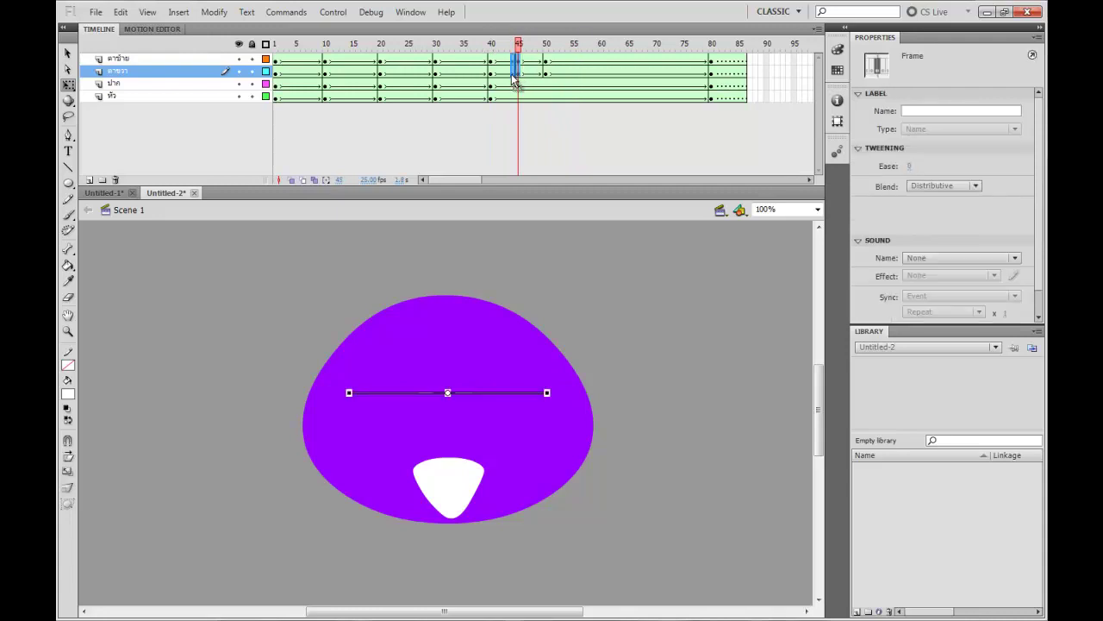
drag(505, 75, 547, 73)
drag(546, 72, 518, 73)
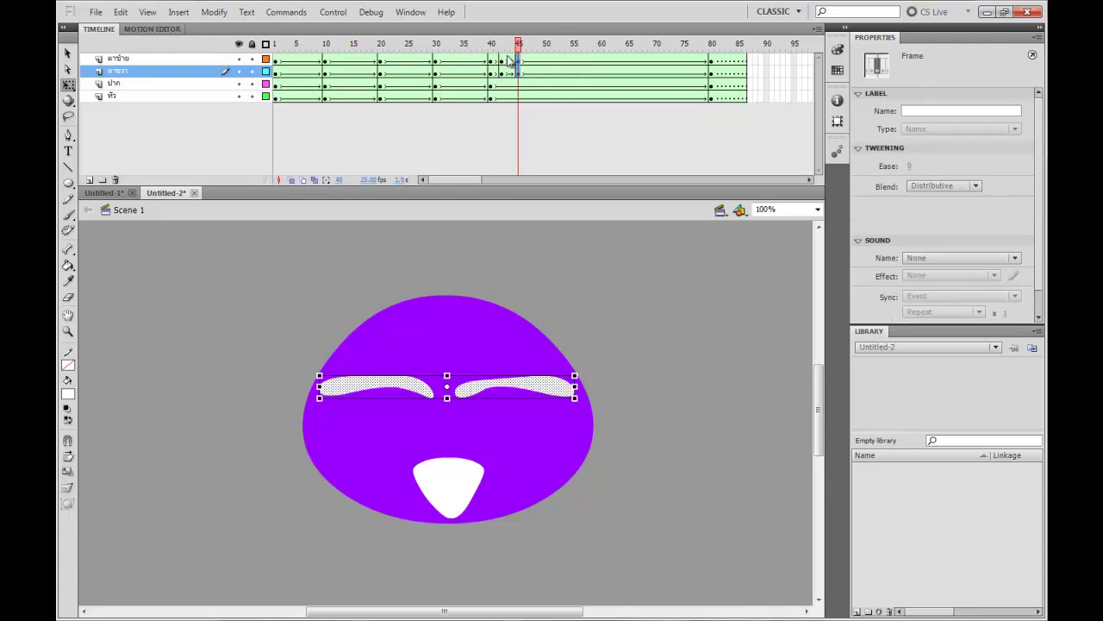
click(453, 45)
key(Return)
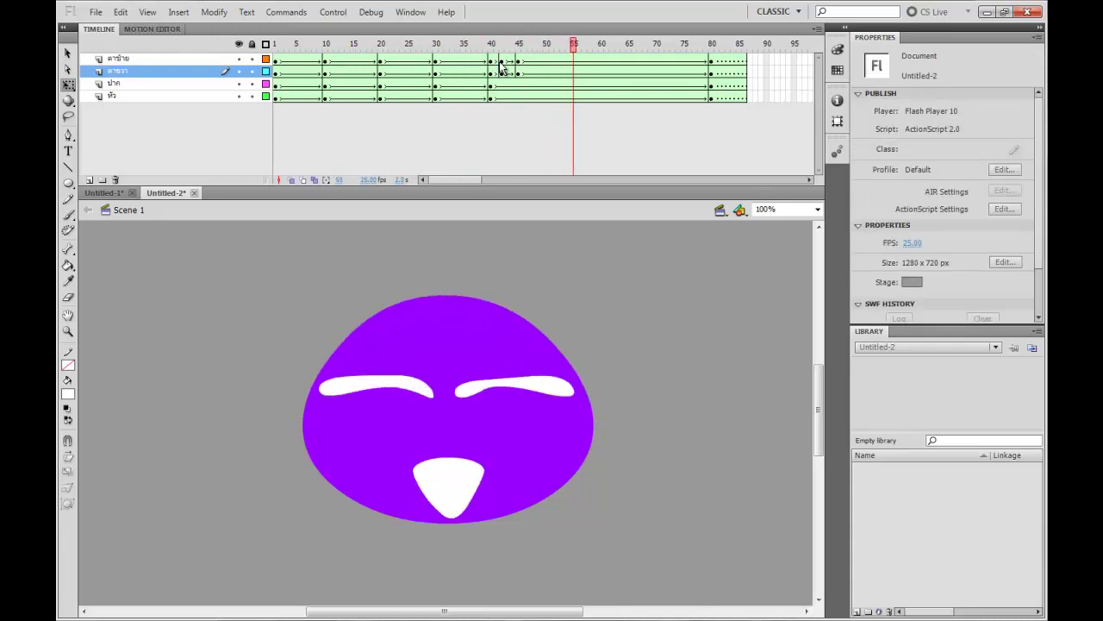
drag(555, 52, 612, 54)
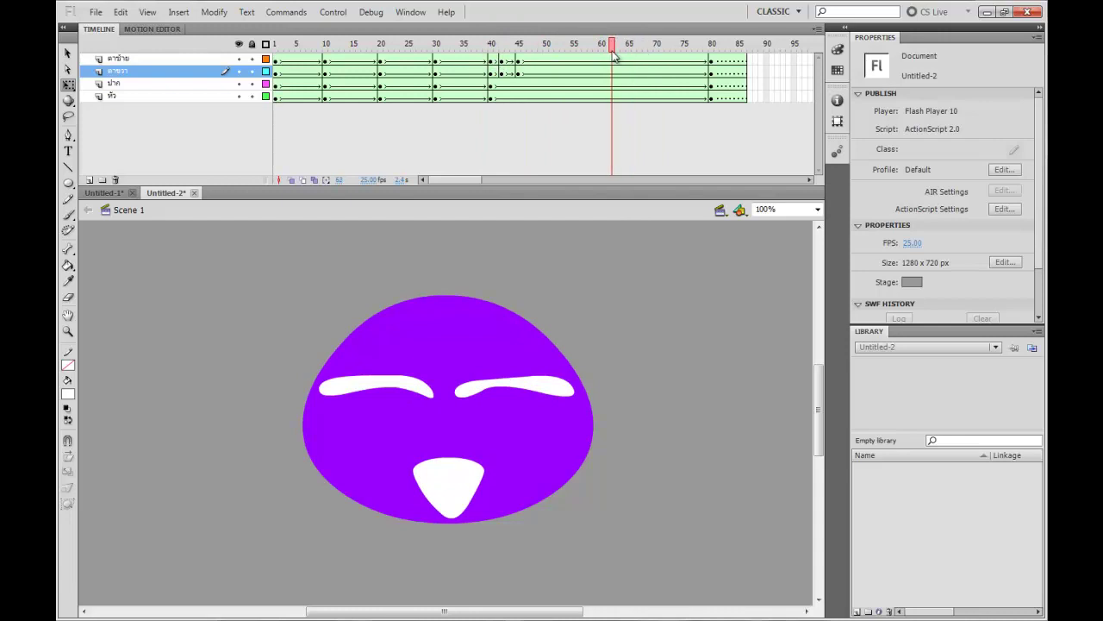
Step: Copy the blink in frames 40 to 45 of both eye layers to frames 61 to 66
drag(520, 62, 491, 77)
click(535, 74)
click(527, 71)
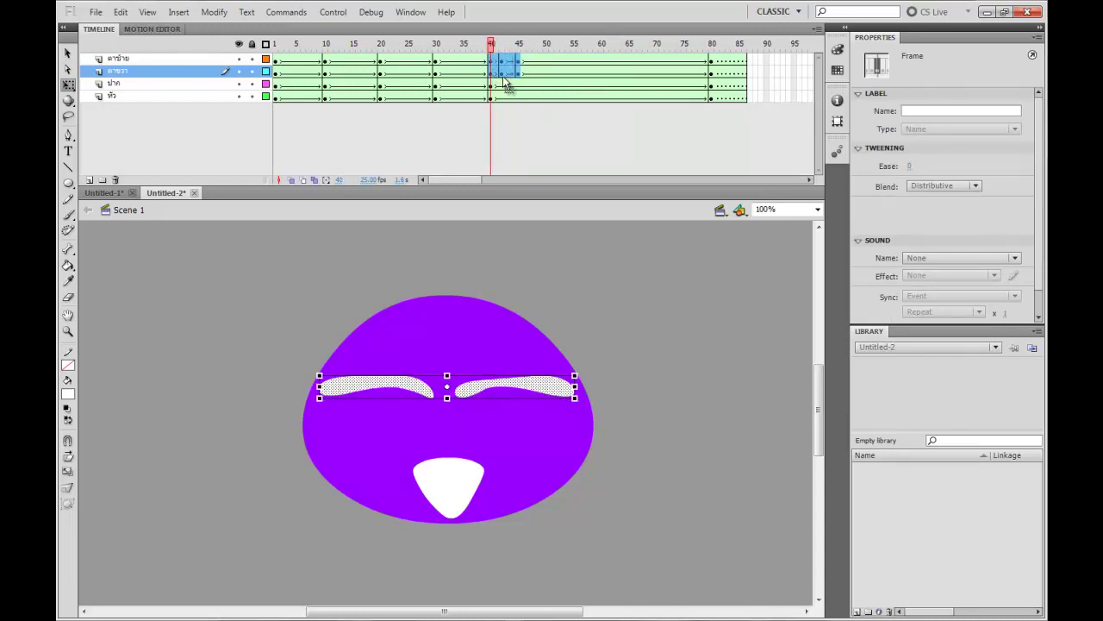
drag(506, 72, 506, 72)
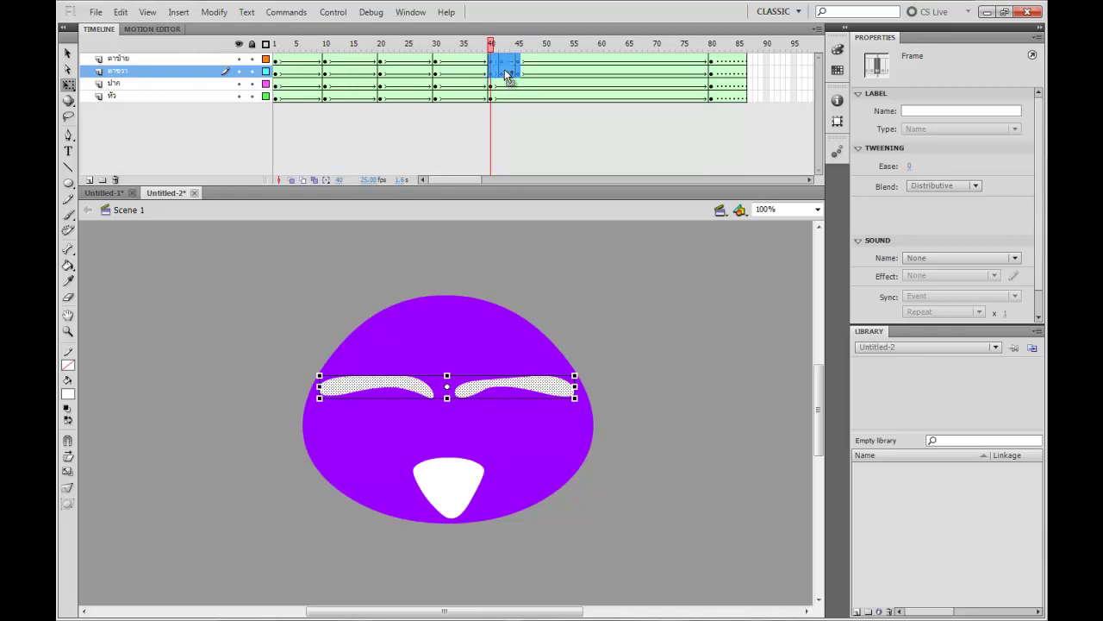
drag(574, 74, 617, 67)
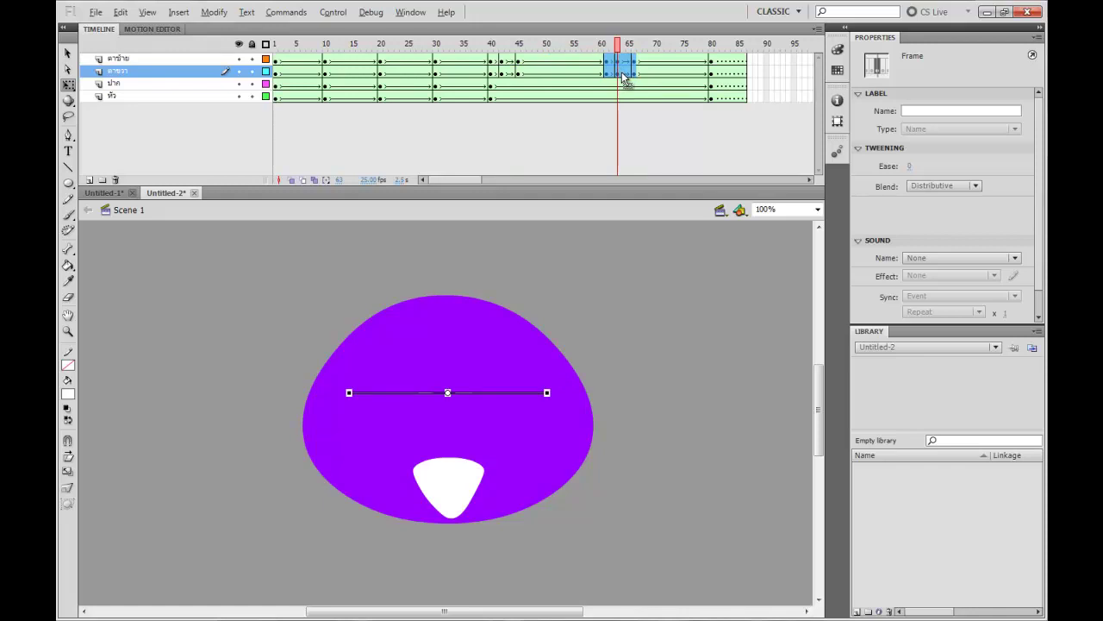
Step: Add a second copy of the blink directly after the first copy, at frames 66 to 71 of both eye layers
click(626, 78)
drag(625, 77, 423, 49)
click(642, 62)
click(695, 119)
Step: Play the animation from several points before frame 60 to check the double blink
key(Return)
key(Return)
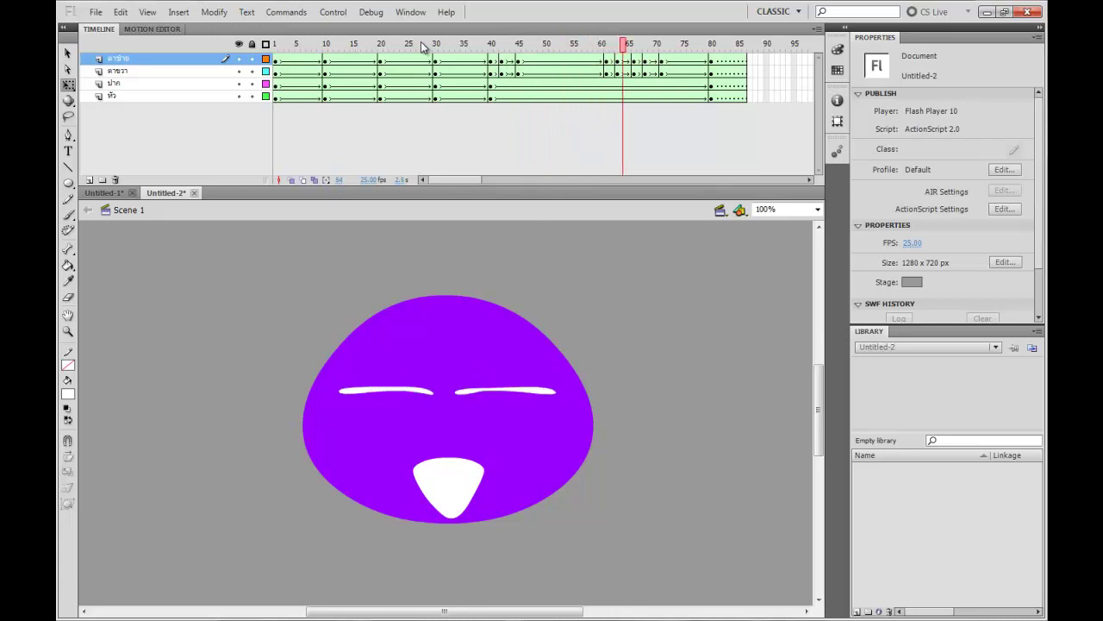
click(572, 45)
key(Return)
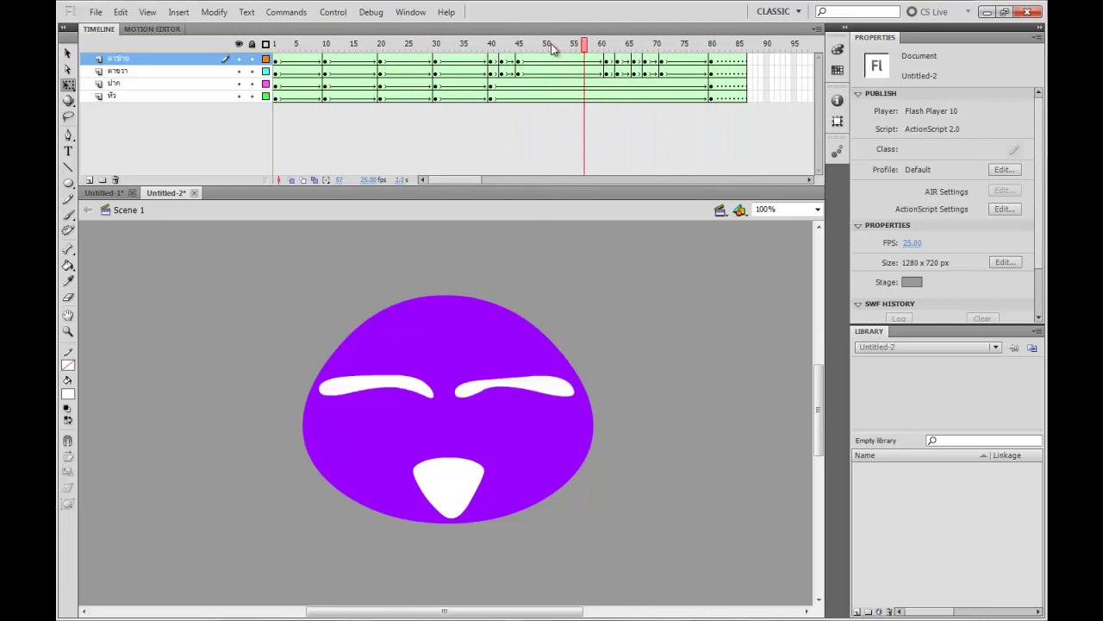
click(583, 46)
key(Return)
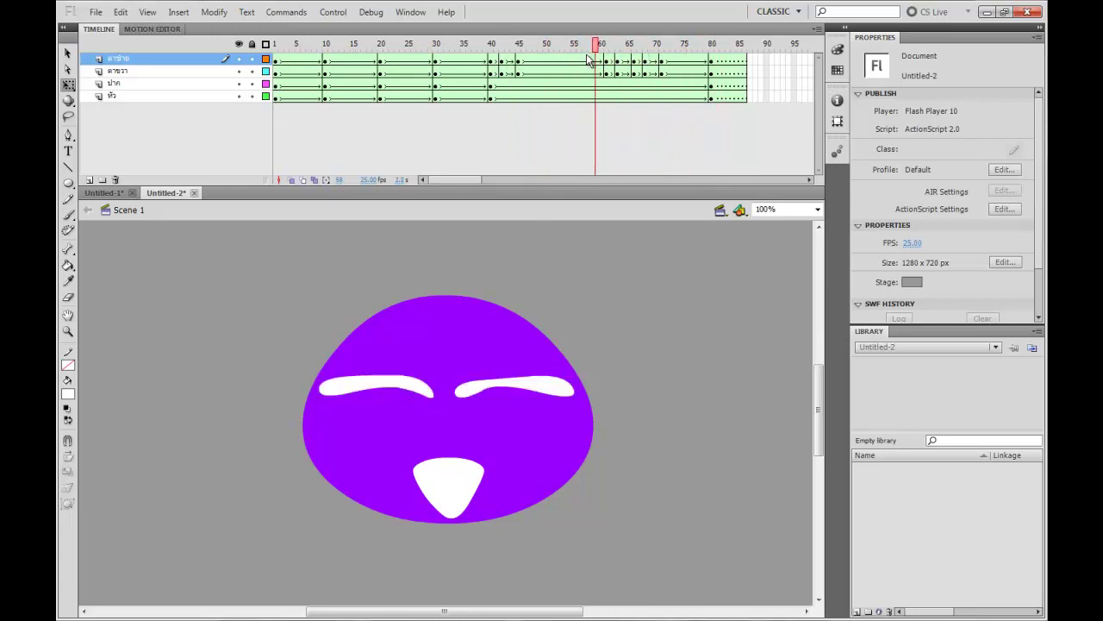
key(Return)
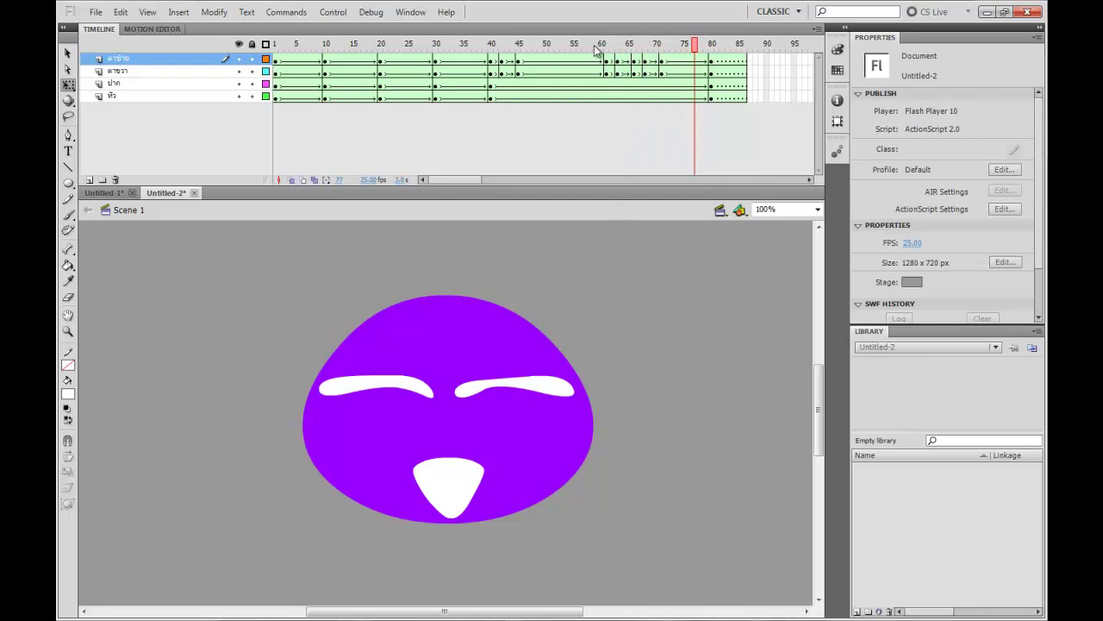
Step: Insert a keyframe at frame 50 on the mouth layer only
drag(572, 43, 545, 43)
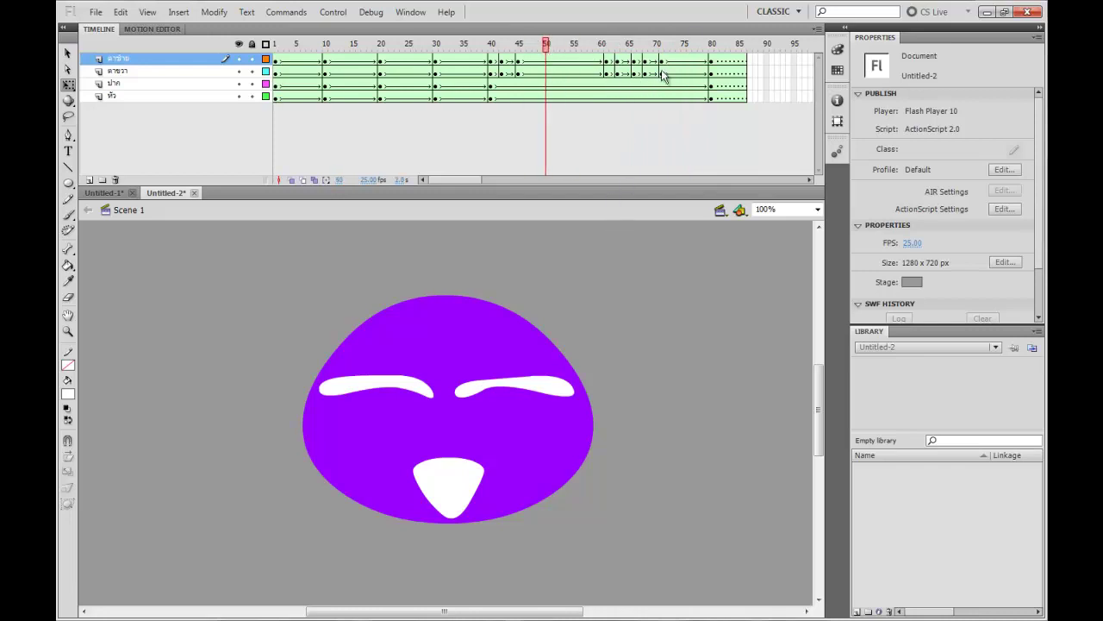
click(546, 96)
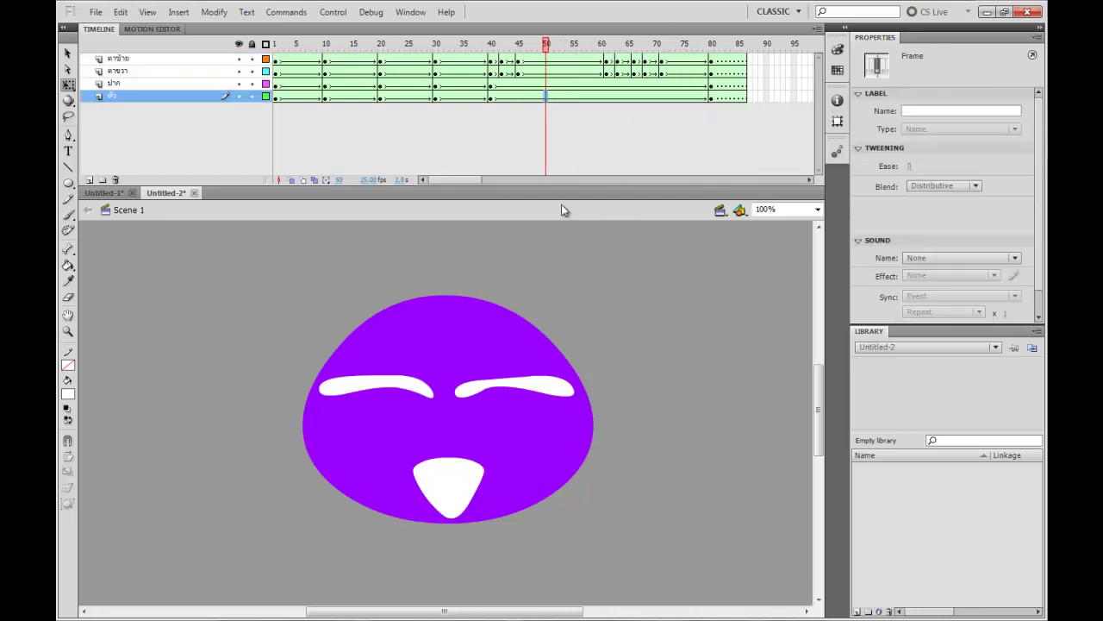
click(551, 105)
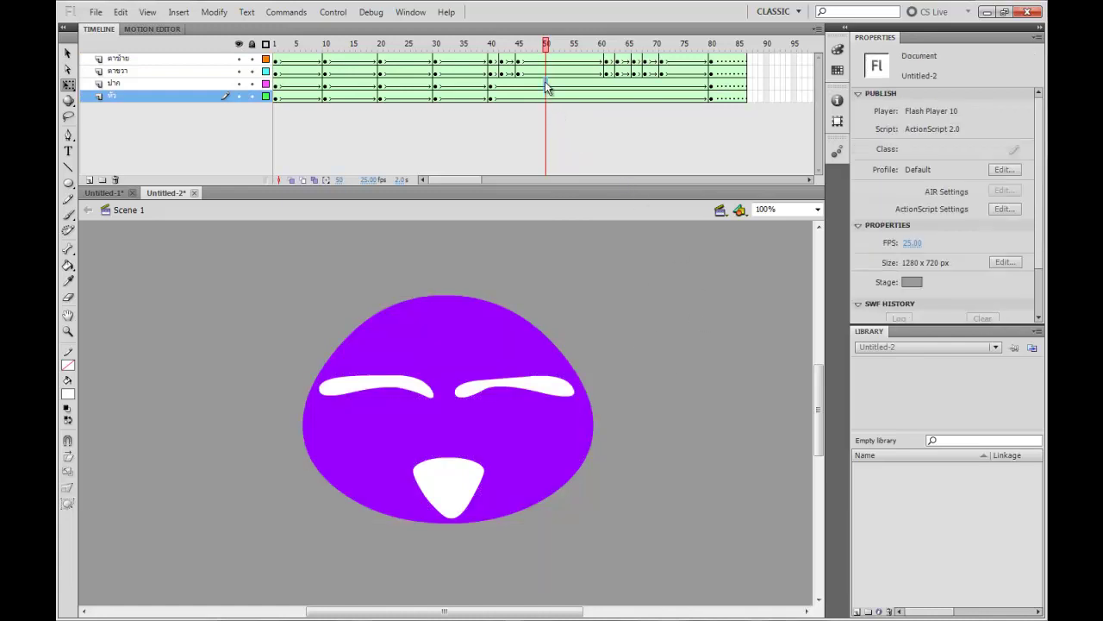
click(545, 83)
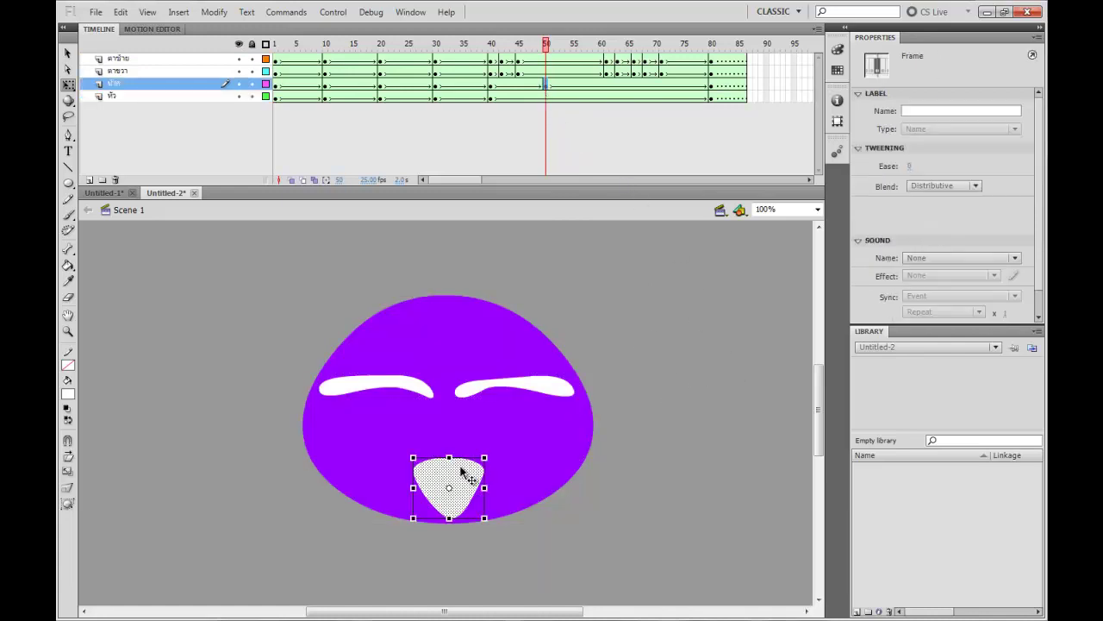
Step: Flatten and widen the mouth at frame 50 into a thin line, and bend it upward in the middle into a frown
drag(449, 457, 518, 488)
click(589, 544)
click(470, 494)
click(623, 573)
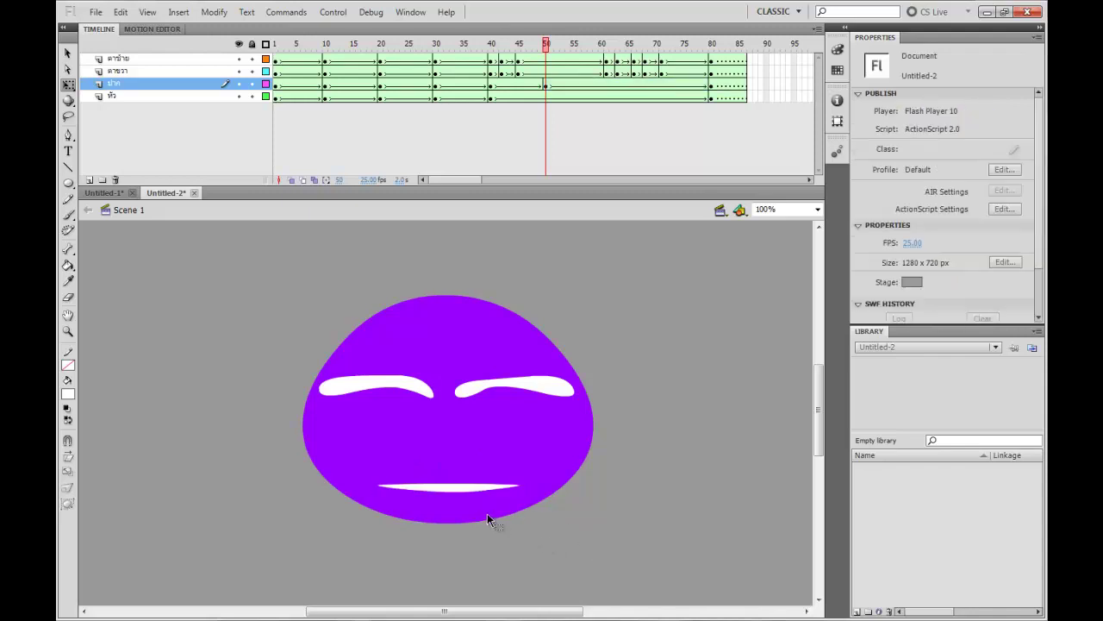
drag(449, 488, 423, 479)
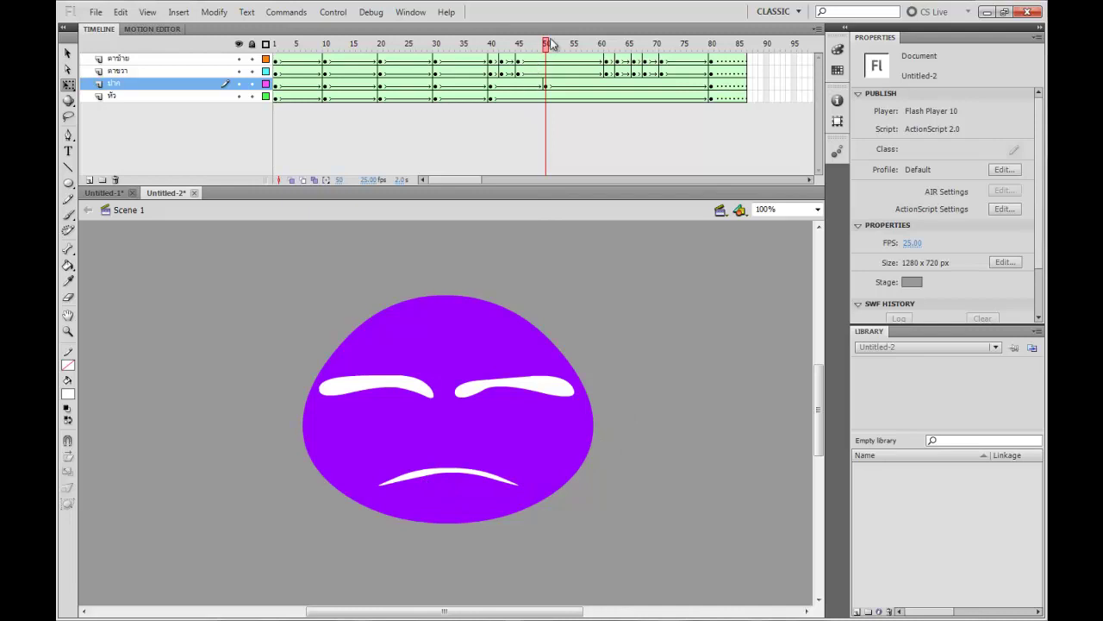
Step: Copy the frown keyframe from frame 50 to frame 70 on the mouth layer, and play the animation from frame 40
drag(547, 45, 658, 53)
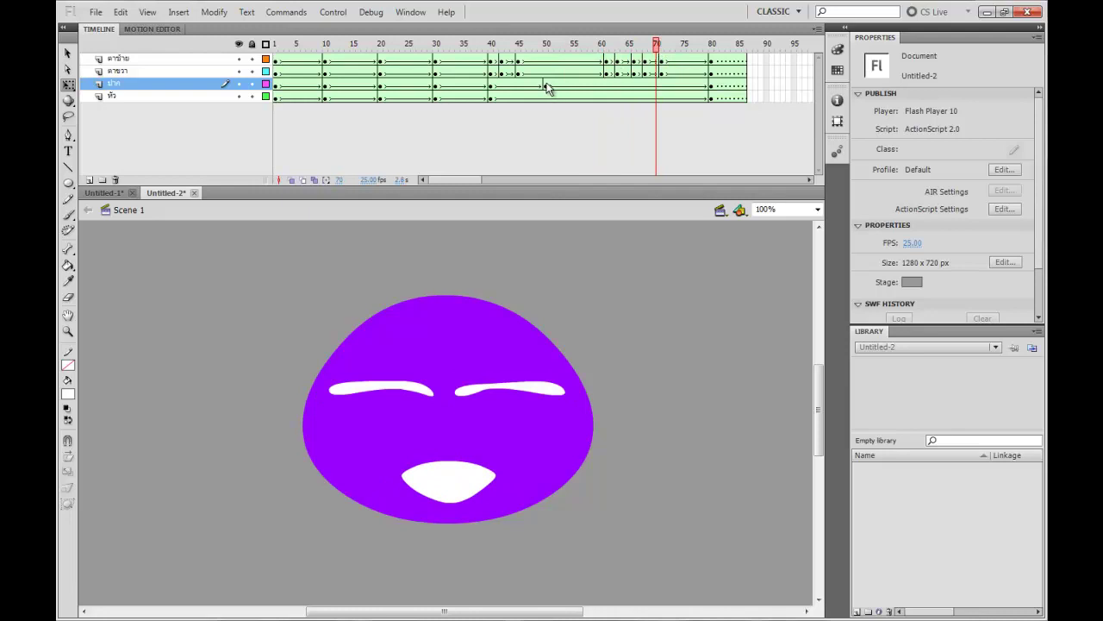
click(546, 85)
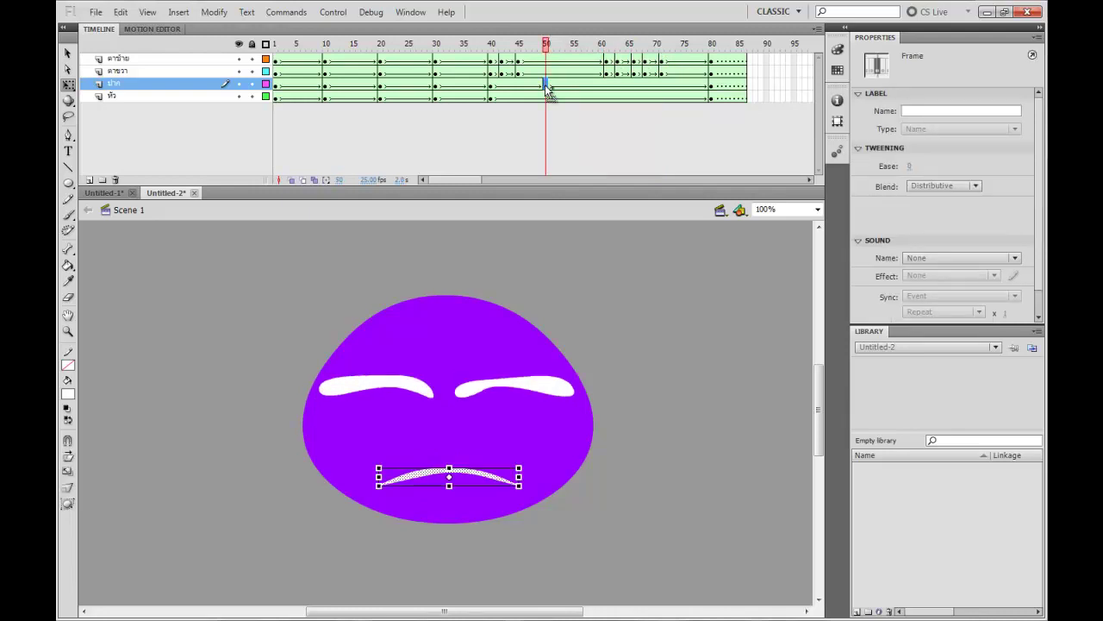
click(657, 74)
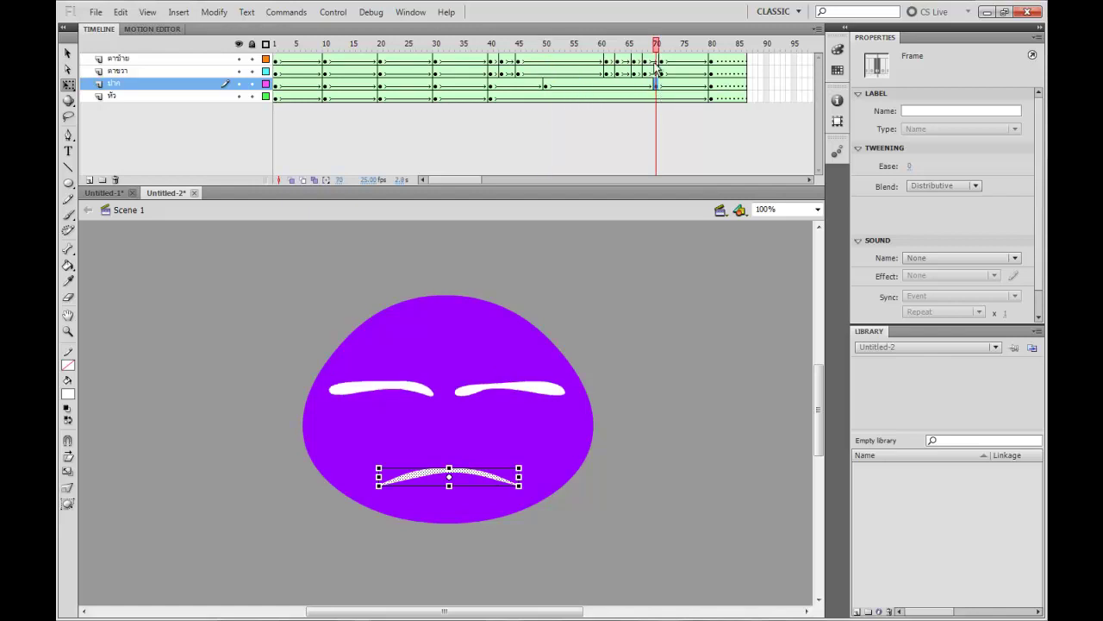
drag(651, 43, 493, 53)
key(Return)
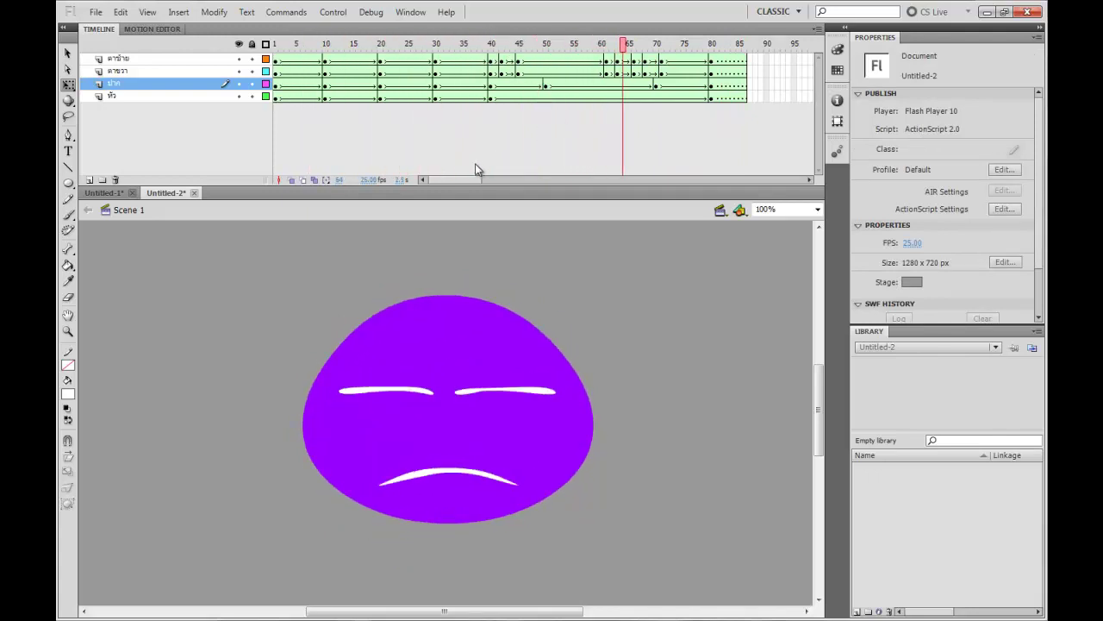
Step: Extend the frames of all four layers to frame 118
drag(470, 180, 490, 180)
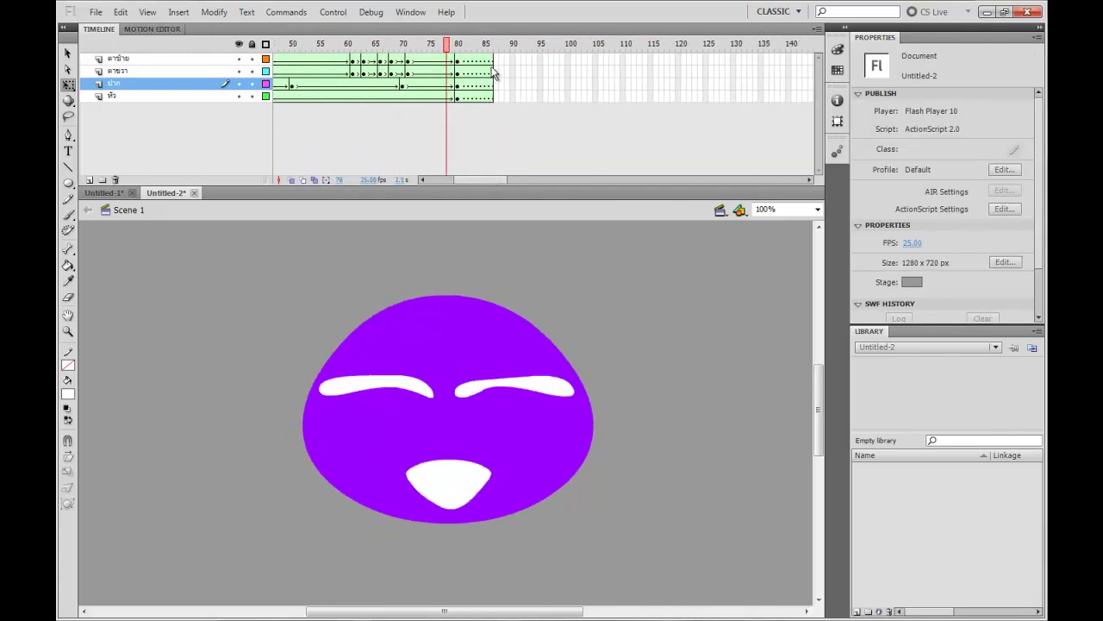
drag(502, 58, 667, 123)
key(F5)
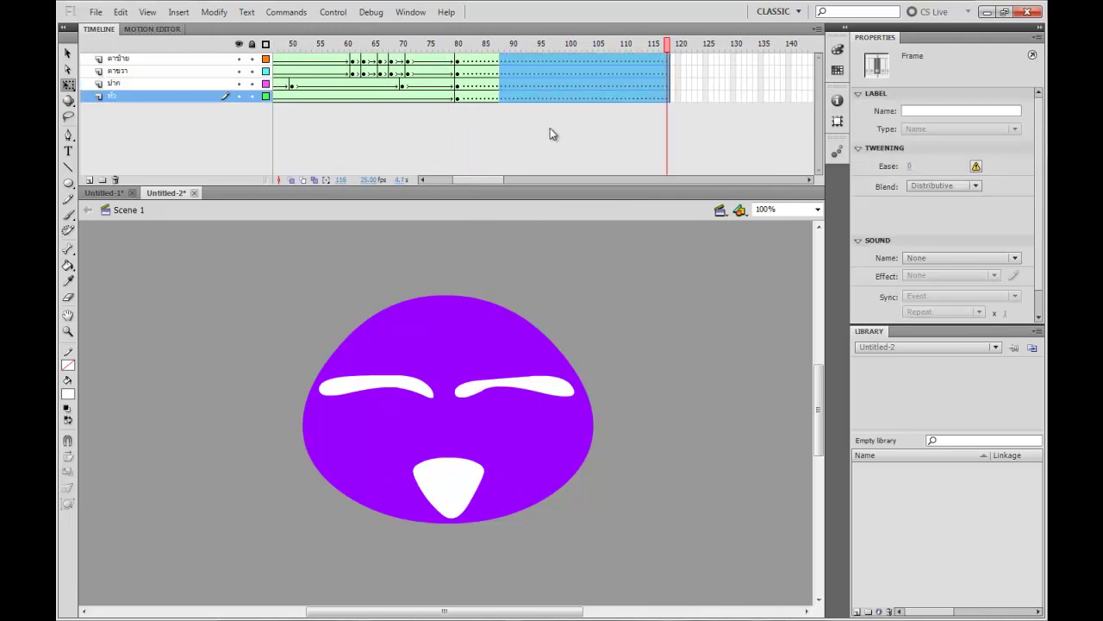
Step: Insert keyframes on all four layers at frames 90 and 101
mouse_move(459, 49)
mouse_down()
mouse_move(436, 48)
mouse_move(468, 54)
mouse_move(458, 54)
mouse_up()
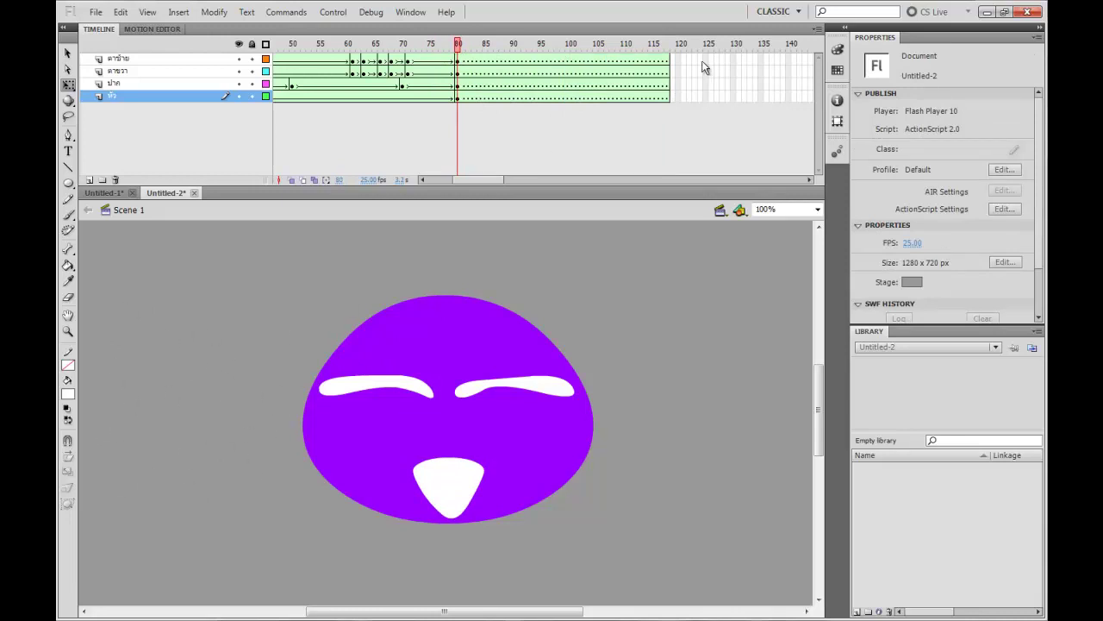
drag(461, 47, 513, 113)
key(F6)
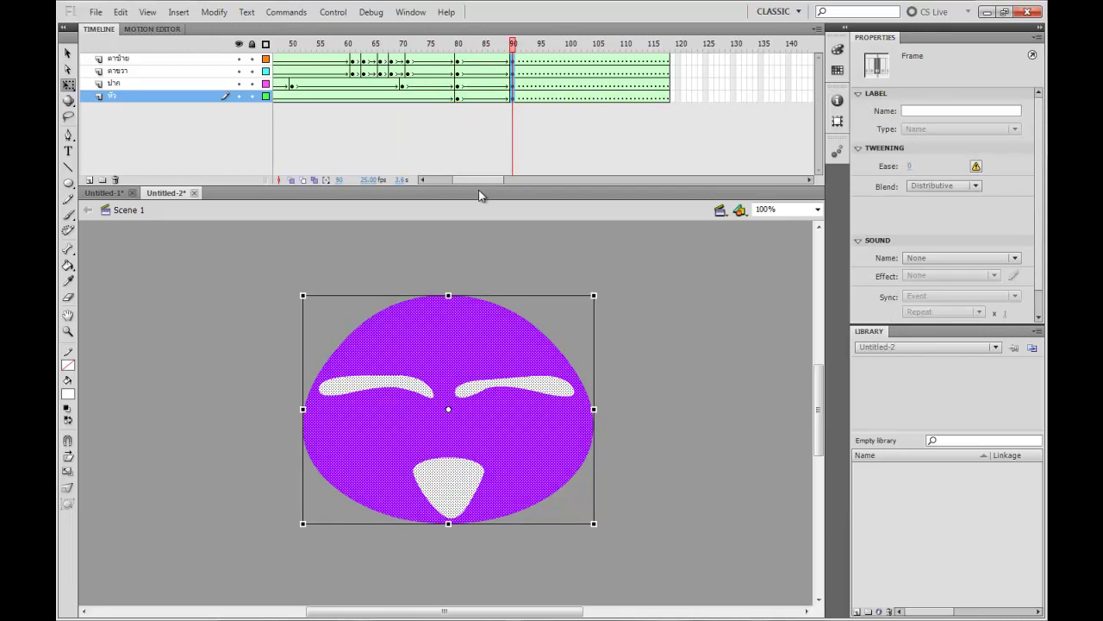
drag(479, 181, 488, 183)
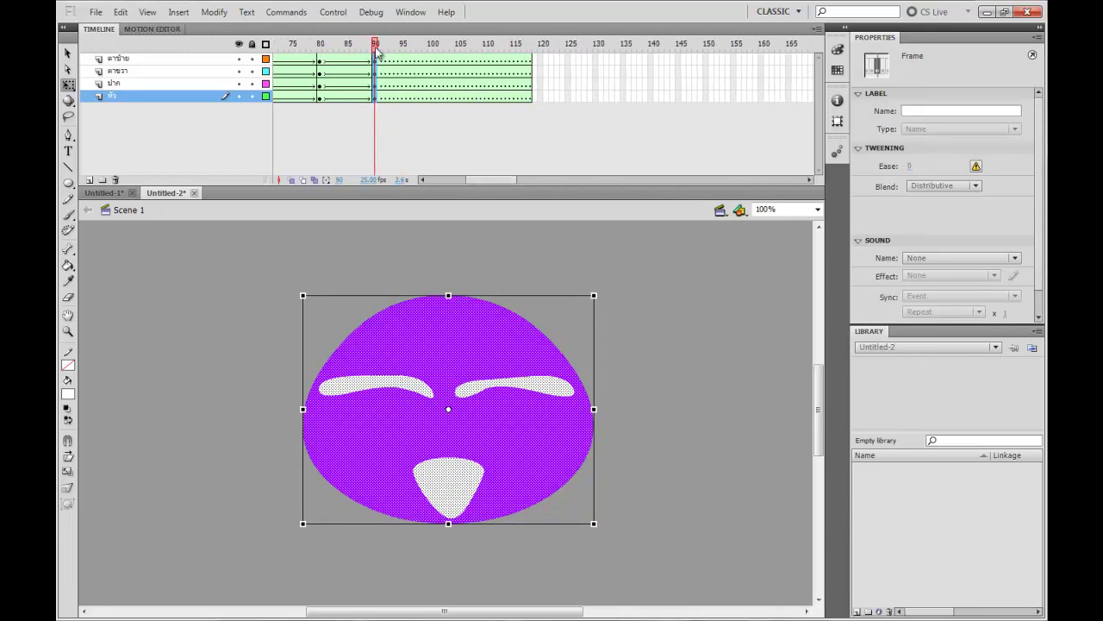
drag(436, 60, 435, 96)
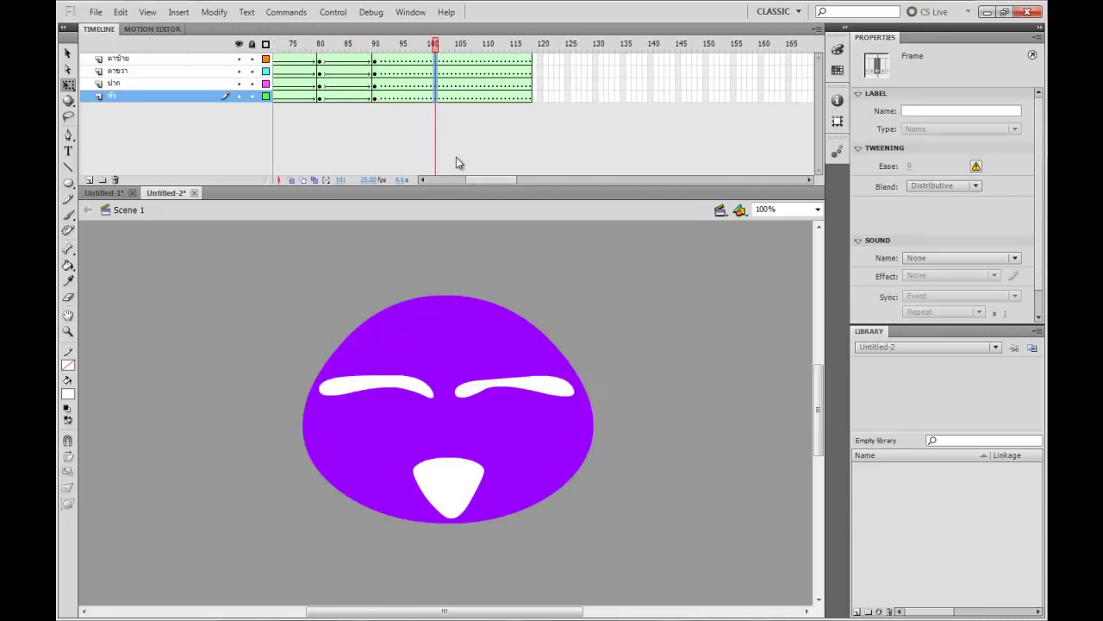
key(F6)
click(690, 404)
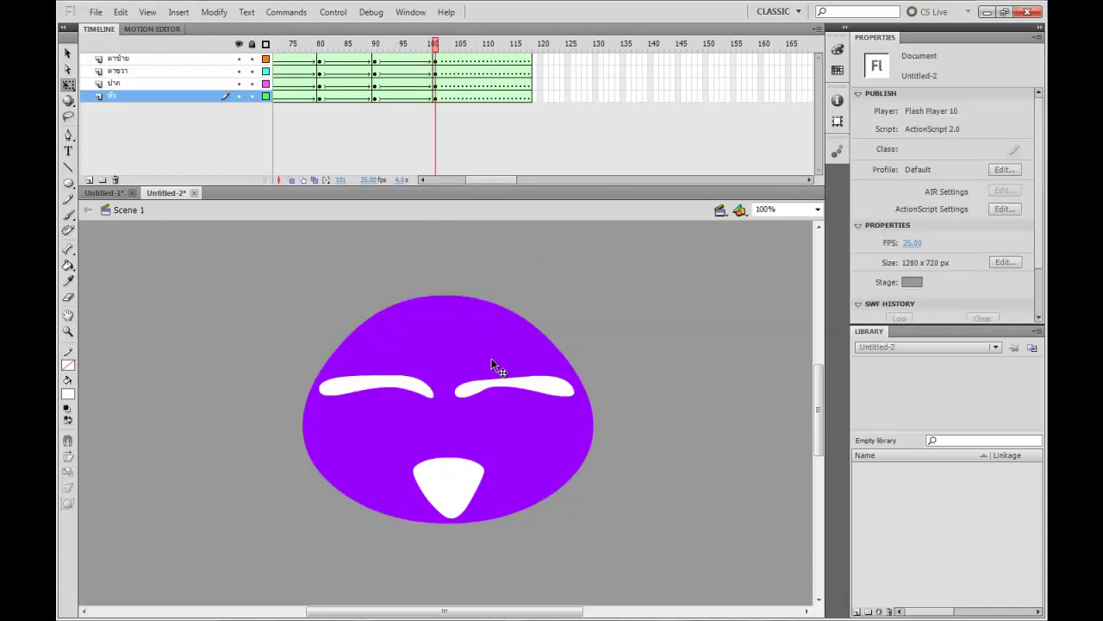
Step: At frame 101, shift the mouth and right eye toward the head's left side and narrow the left eye to about 88 px
click(440, 360)
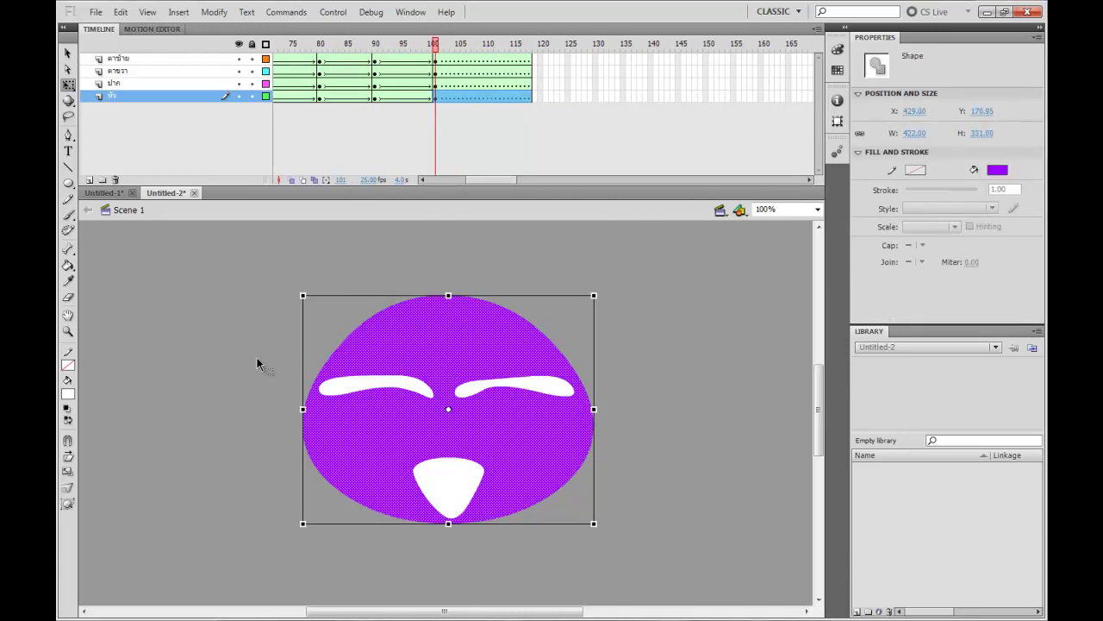
click(257, 364)
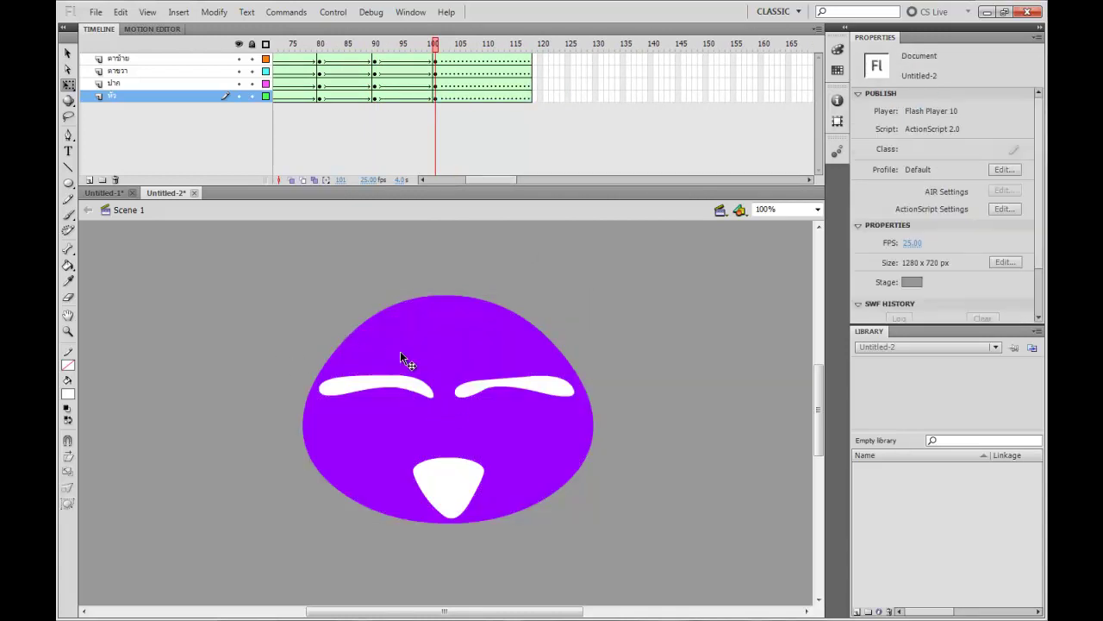
drag(451, 500, 399, 496)
click(402, 390)
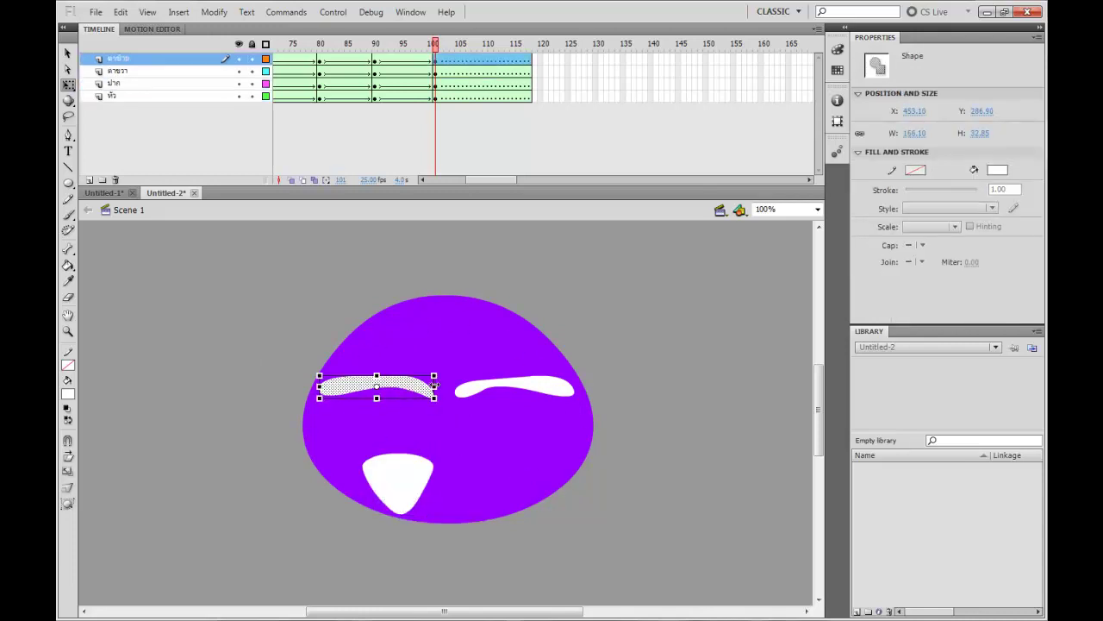
mouse_move(402, 390)
mouse_down()
mouse_move(369, 387)
mouse_move(472, 389)
mouse_move(417, 385)
mouse_up()
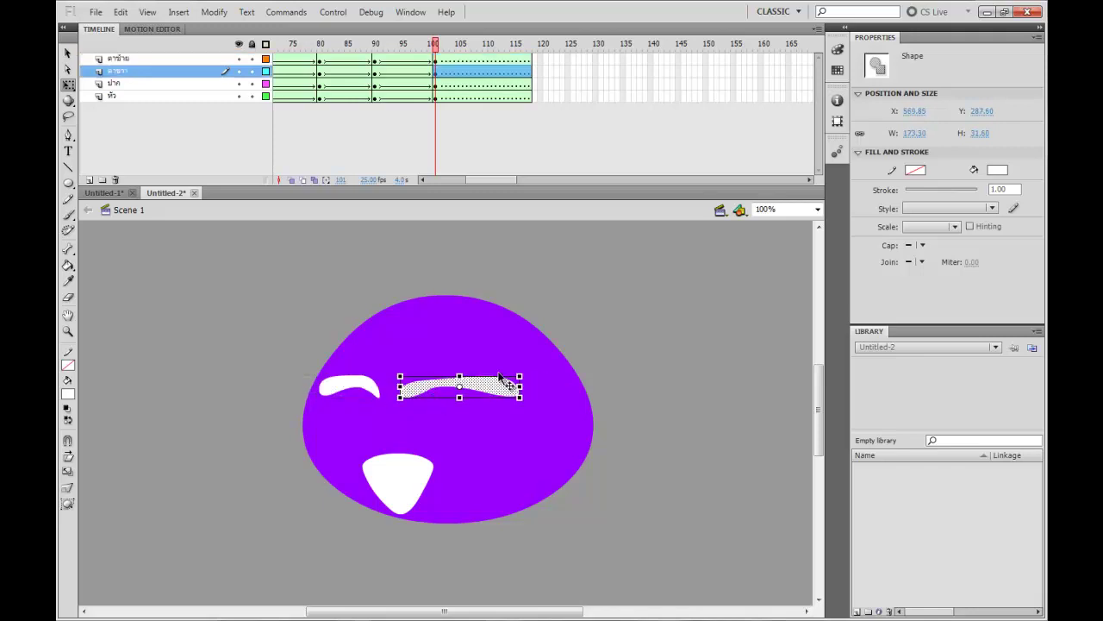
Step: Narrow the right eye at frame 101 to about 117 px from its outer end, and play the turn from before frame 90
click(529, 368)
click(511, 387)
click(532, 396)
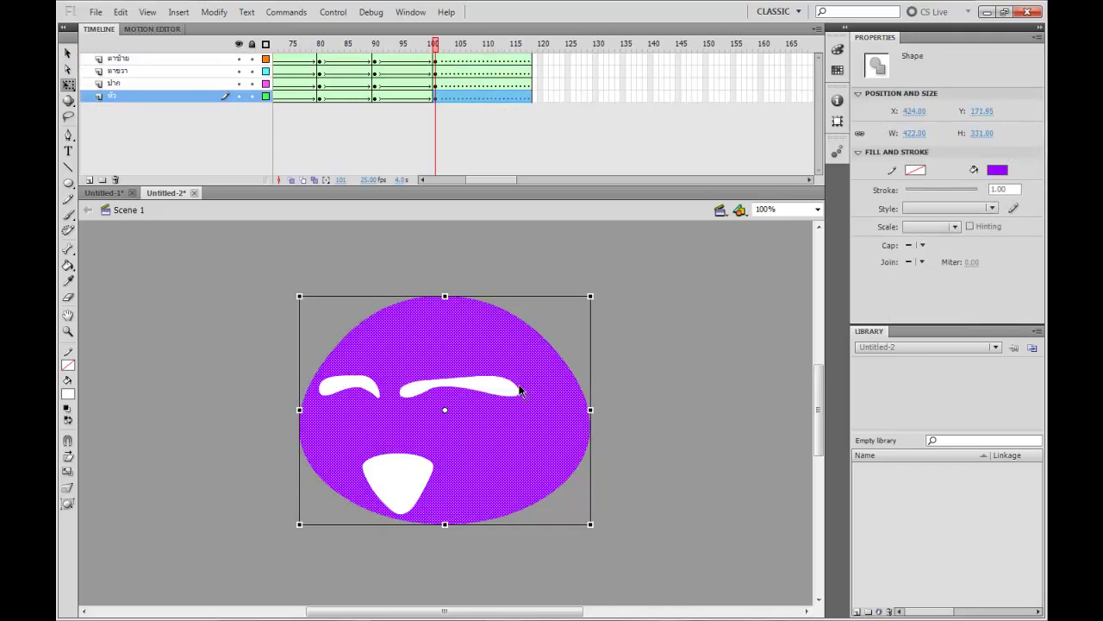
click(653, 370)
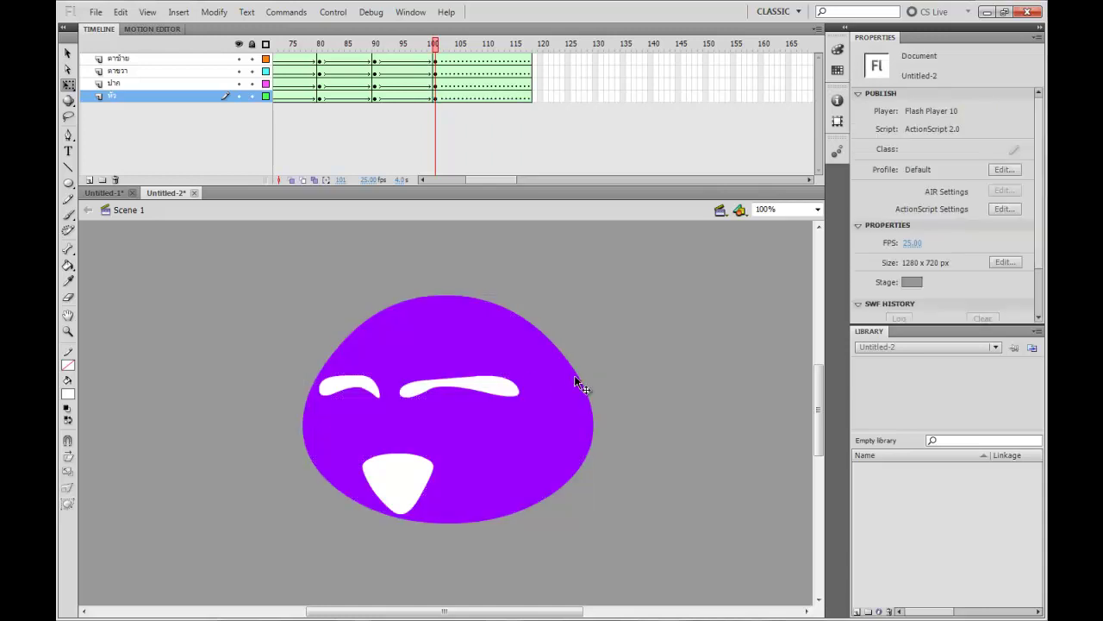
click(507, 388)
drag(519, 386, 481, 387)
click(626, 322)
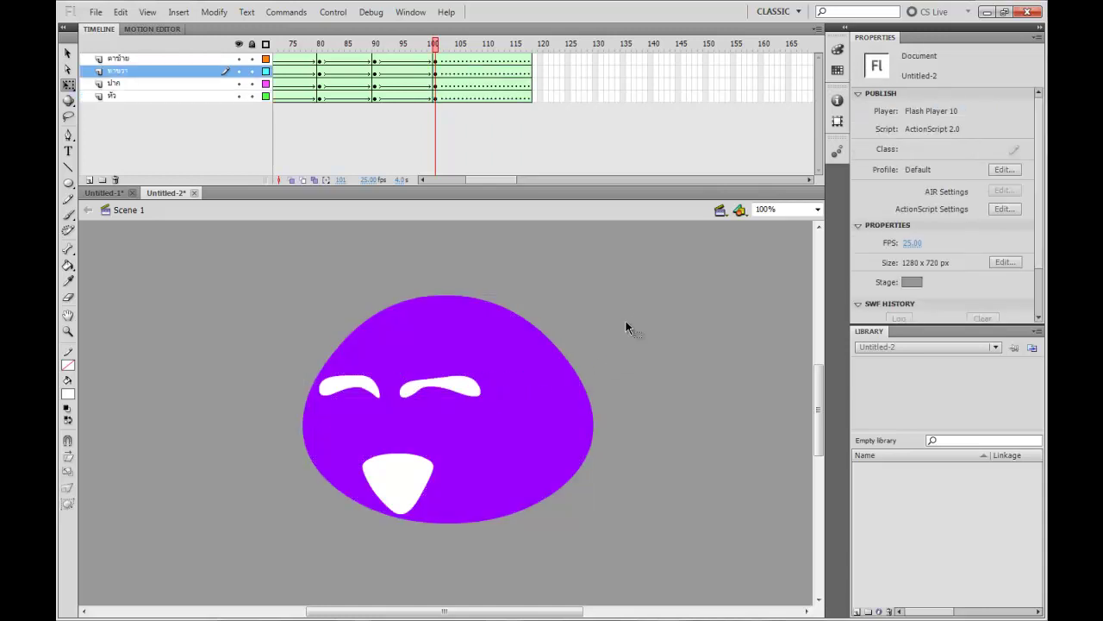
drag(435, 47, 351, 54)
key(Return)
Step: Nudge both eyes farther left at frame 101, with the left eye past the head's edge and the right eye at X 529.85
mouse_move(429, 48)
mouse_down()
mouse_move(396, 46)
mouse_move(435, 53)
mouse_up()
click(350, 386)
key(Left)
key(Left)
key(Left)
key(Left)
key(Left)
key(Left)
key(Left)
key(Left)
key(Left)
key(Left)
key(Left)
key(Left)
key(Left)
key(Left)
key(Left)
key(Left)
key(Left)
key(Left)
key(Left)
key(Left)
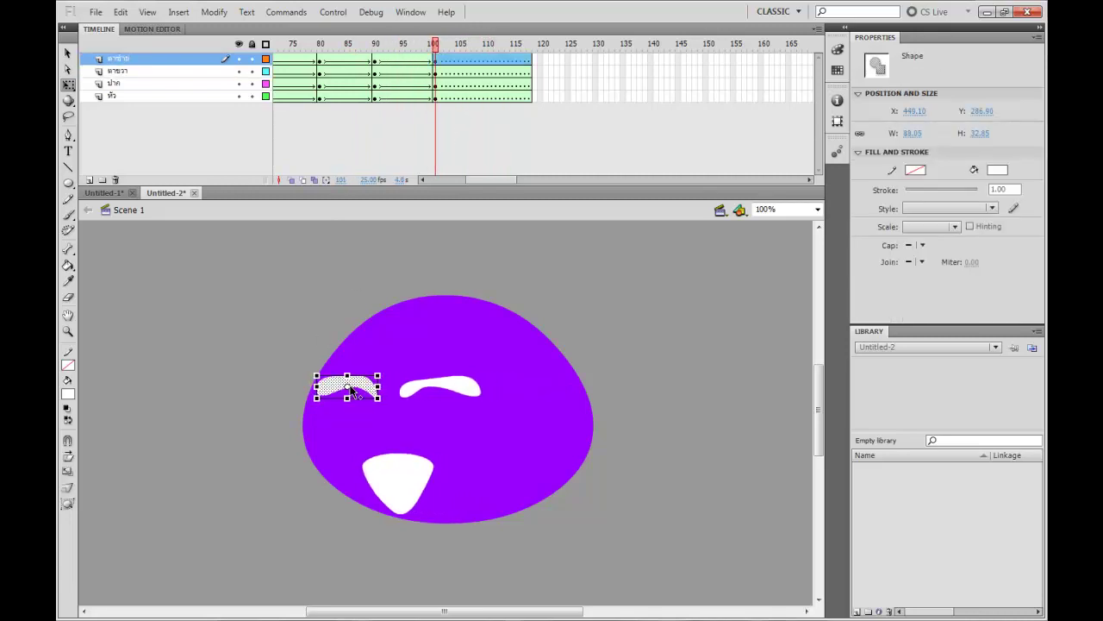
key(shift+Right)
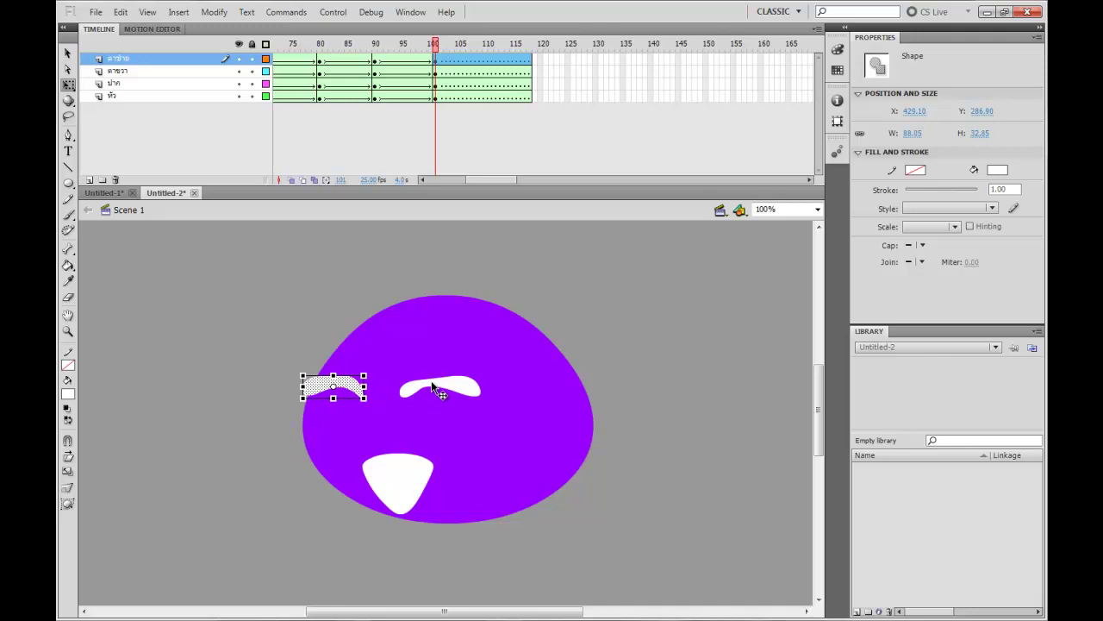
key(shift+Left)
click(435, 388)
key(shift+Left)
key(shift+Left)
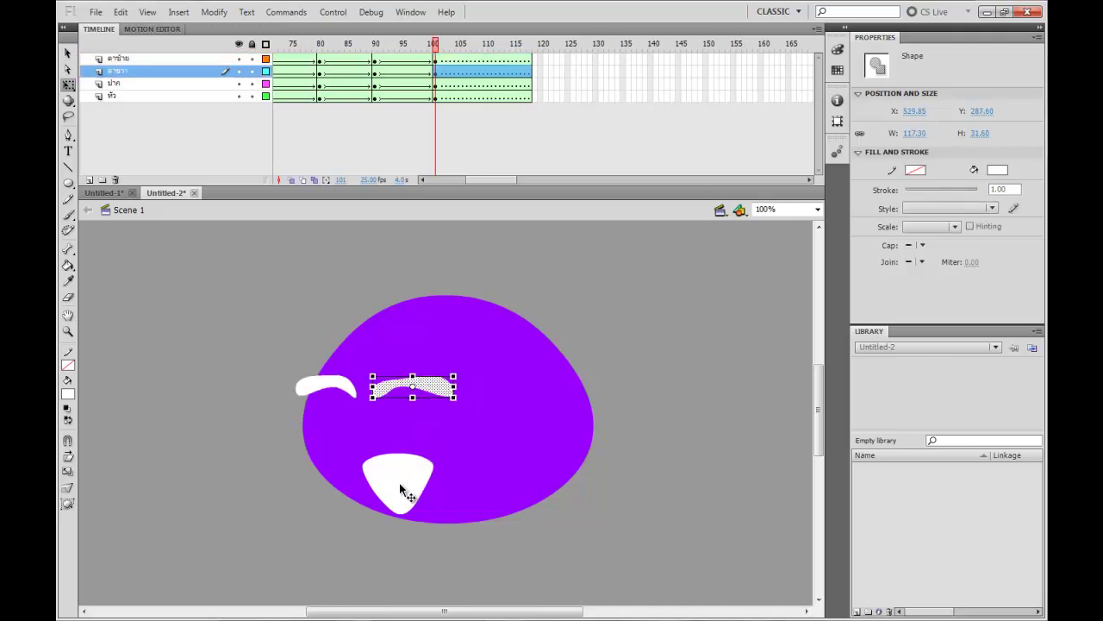
Step: Move the mouth at frame 101 farther left and slightly up to X 469.85, Y 388.10, and play from frame 89
drag(400, 489, 368, 480)
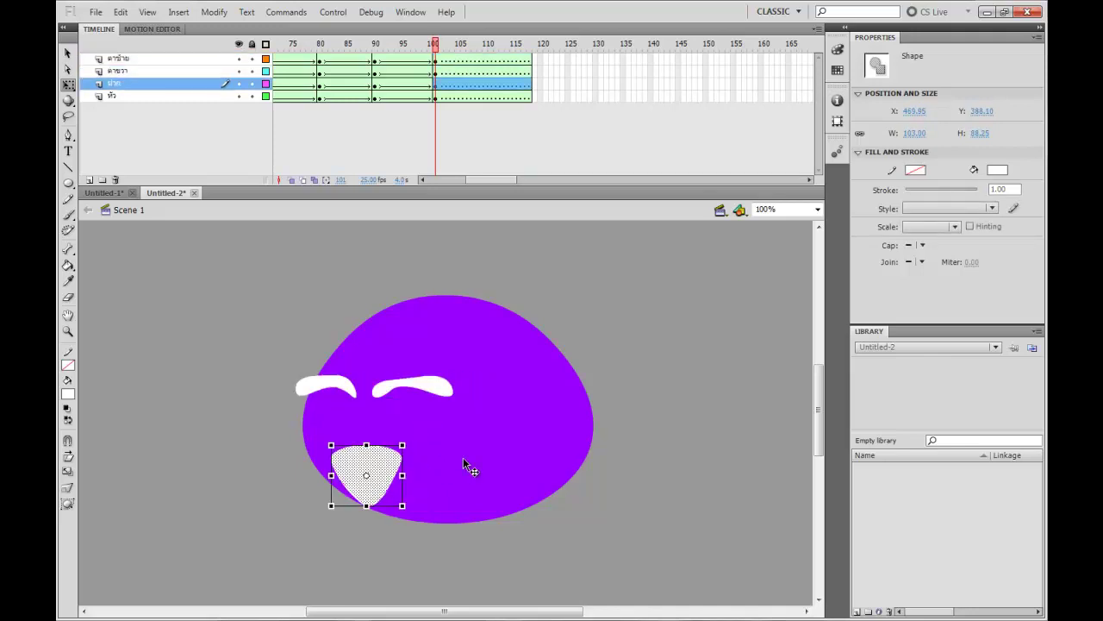
click(577, 311)
click(369, 45)
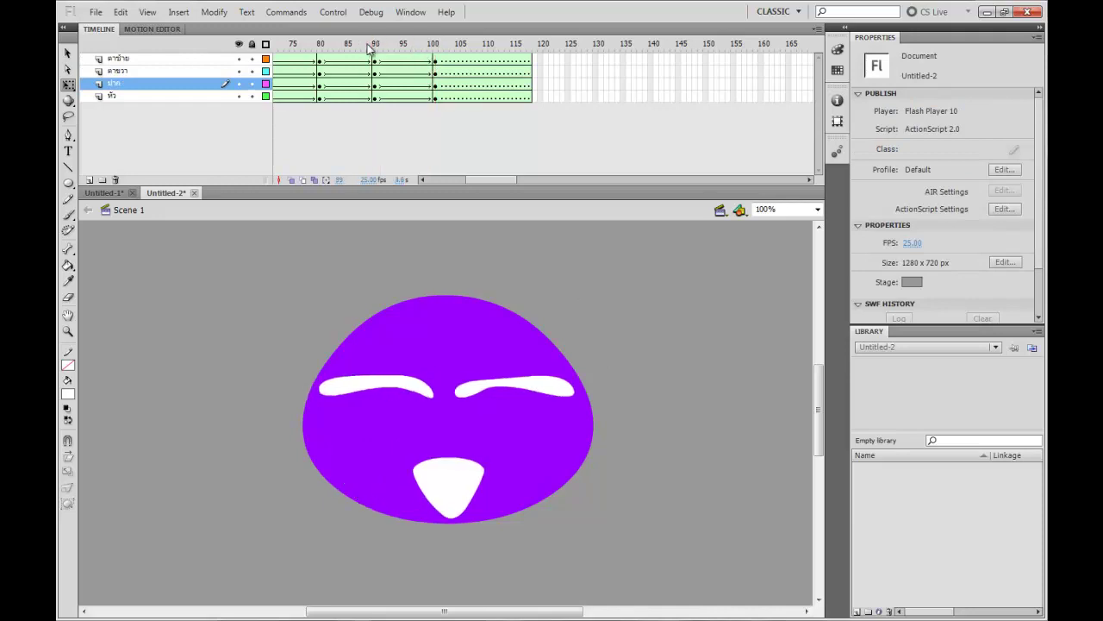
key(Return)
click(413, 45)
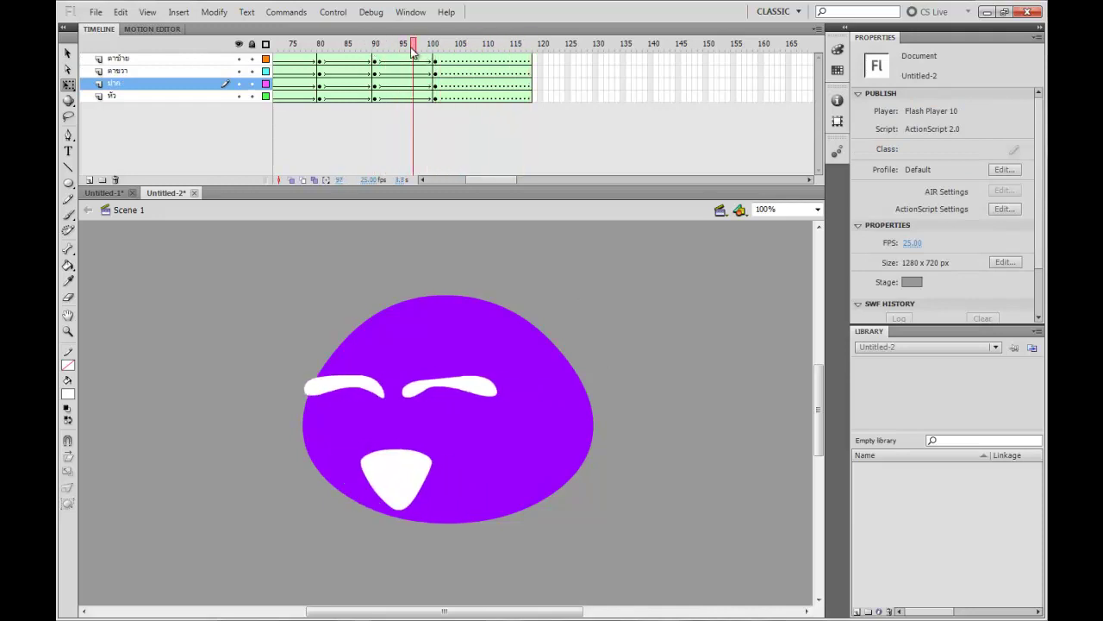
Step: Narrow the head shape at frame 101 by pulling in its right side while keeping the left edge in place
drag(412, 50, 437, 51)
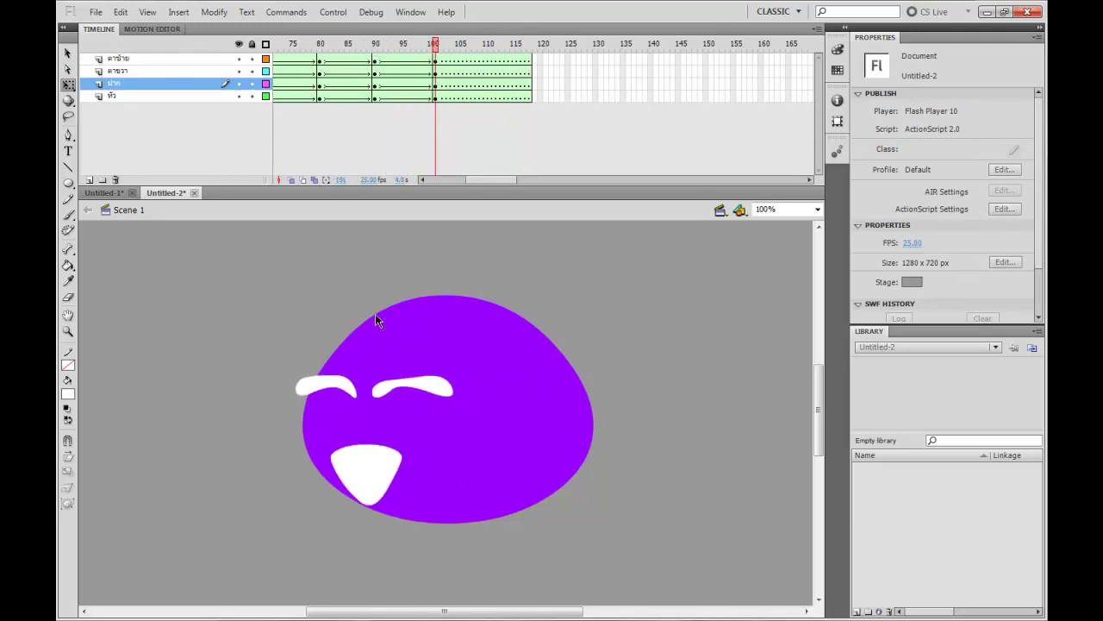
click(398, 319)
click(266, 295)
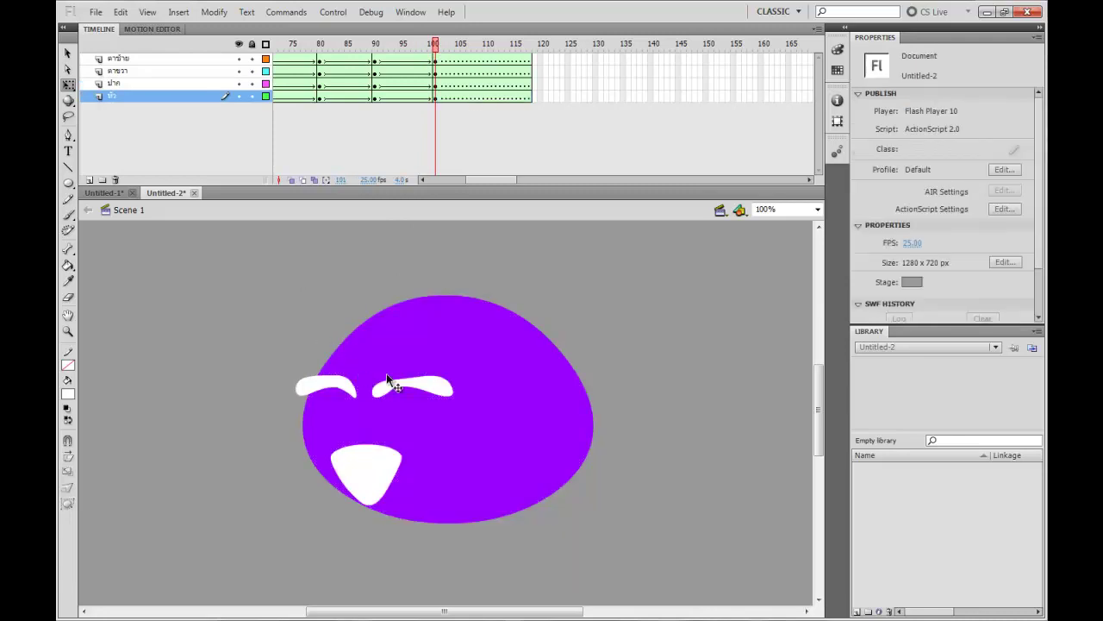
click(477, 376)
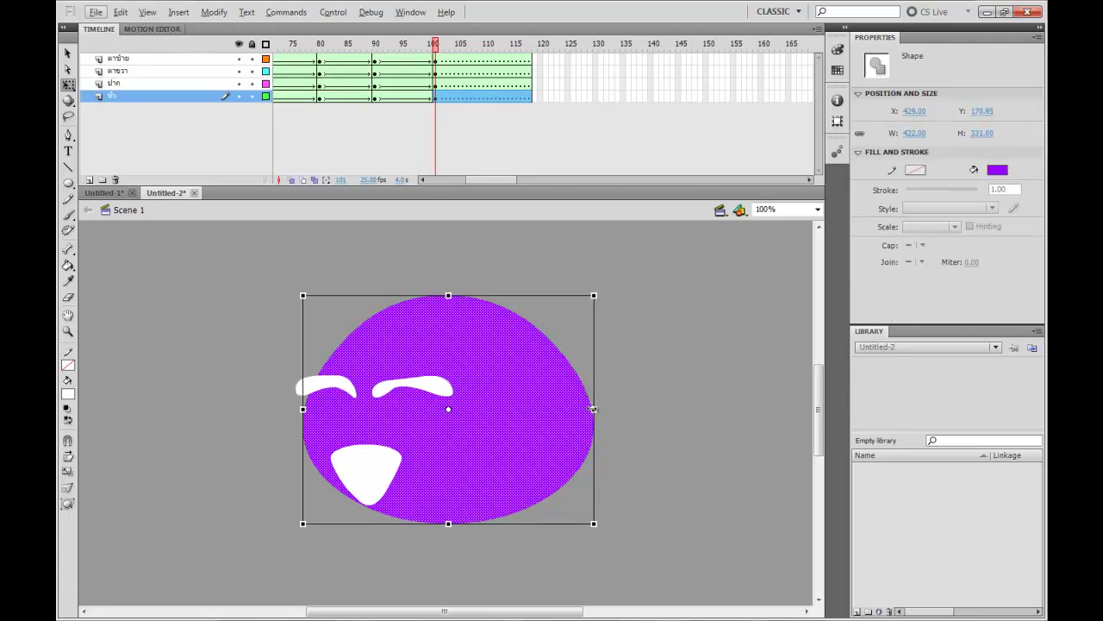
mouse_move(556, 408)
mouse_down()
mouse_move(569, 409)
mouse_move(545, 411)
mouse_up()
Step: Play the animation several times from before frame 90 to check the head turn
click(420, 46)
drag(416, 46, 351, 50)
key(Return)
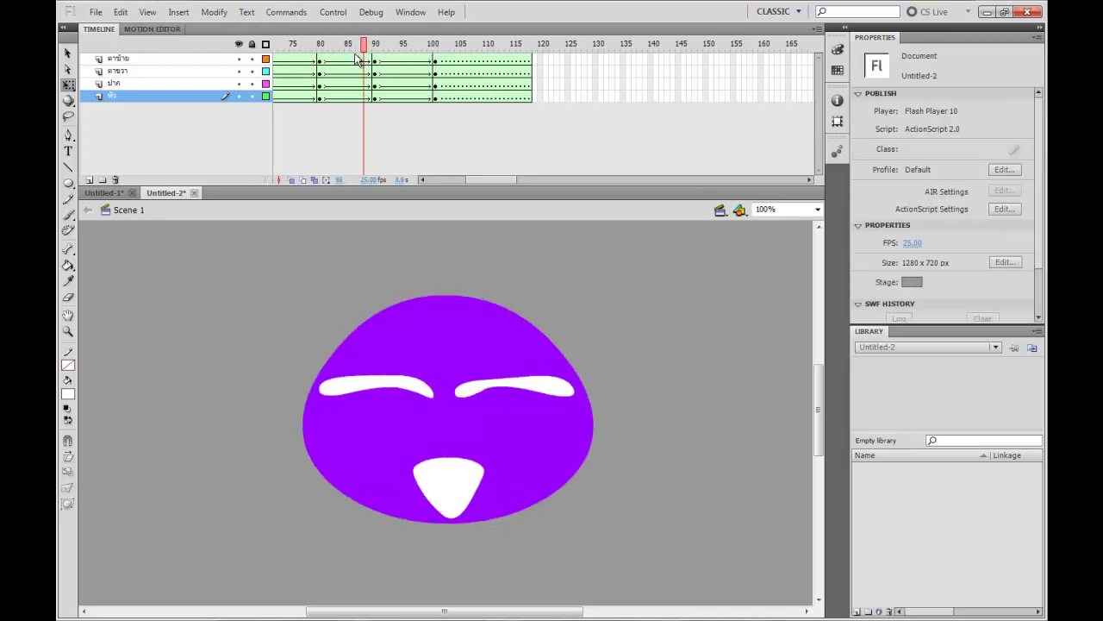
click(364, 45)
key(Return)
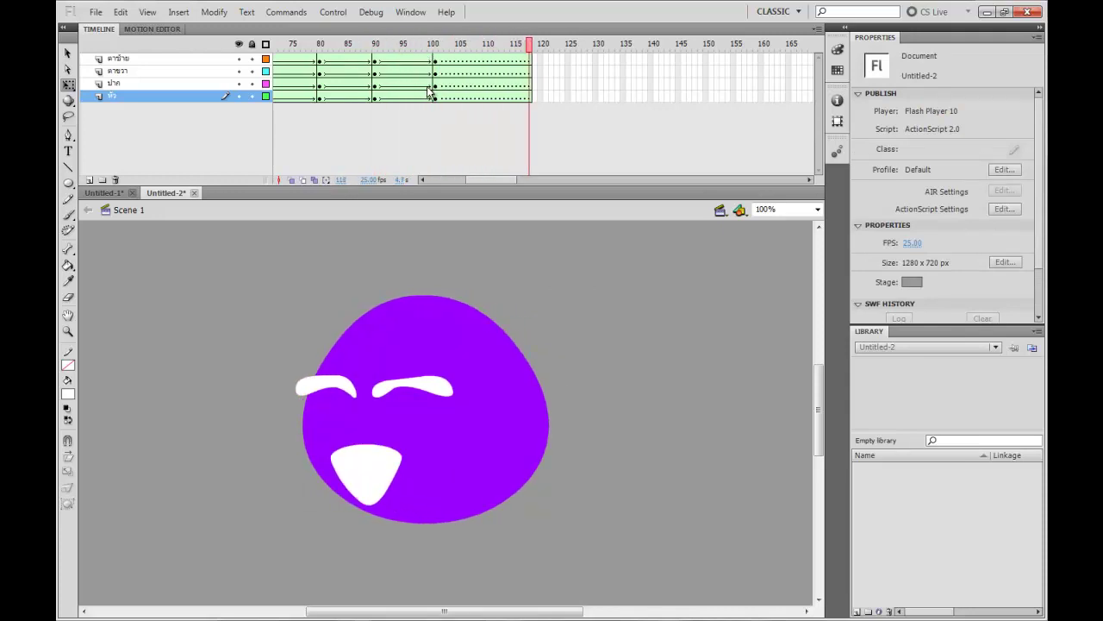
drag(398, 47, 373, 47)
key(Return)
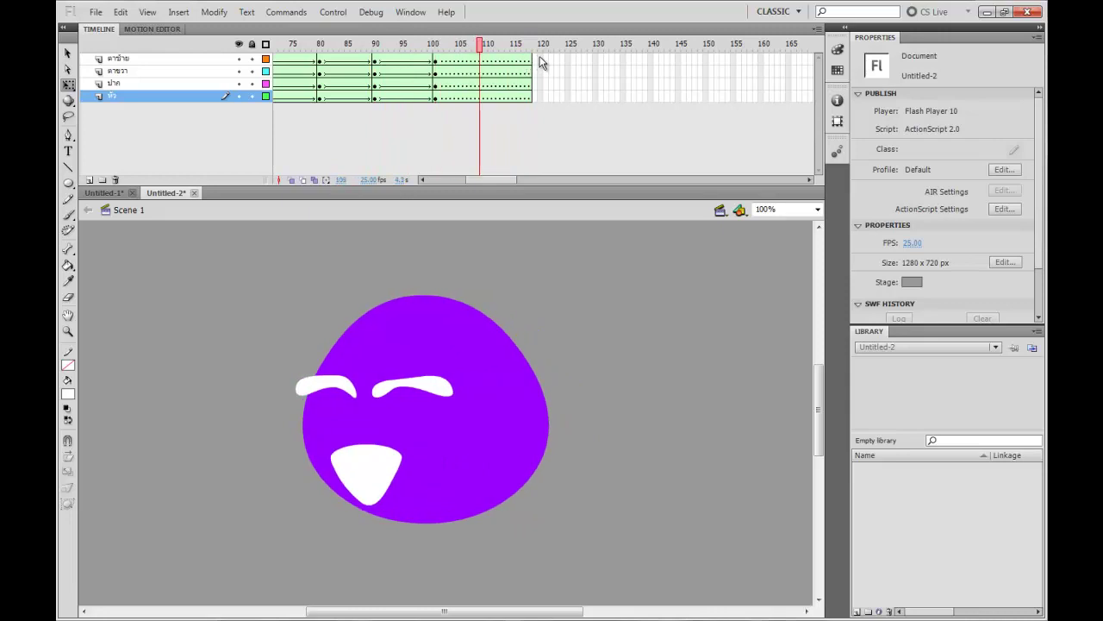
Step: Add keyframes on all four layers at frames 120 and 130
drag(541, 62, 541, 109)
key(F6)
drag(540, 44, 598, 108)
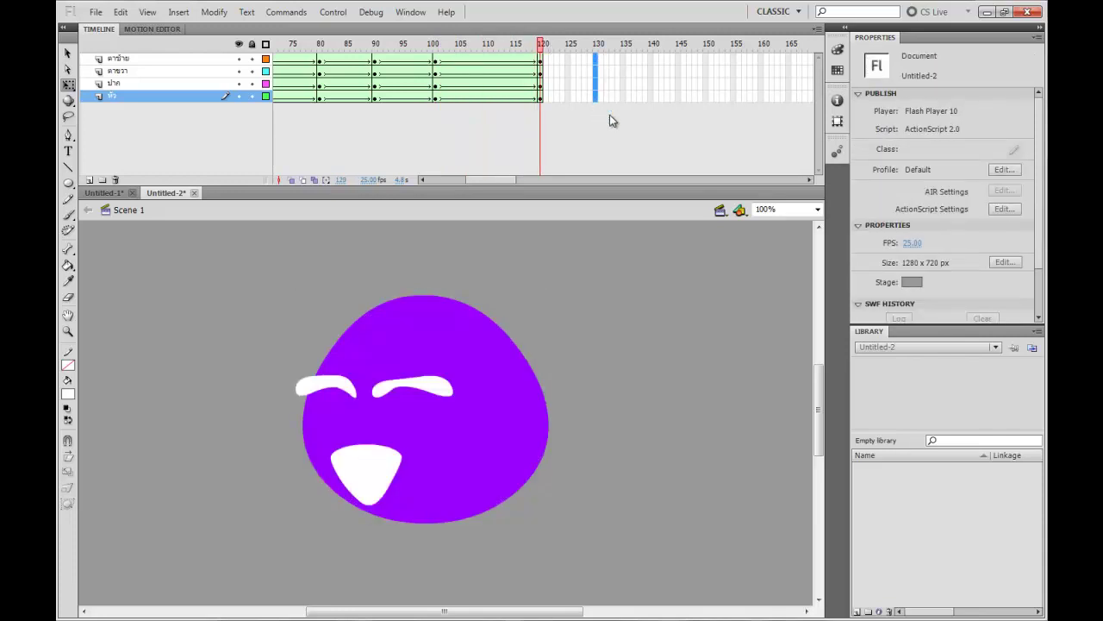
key(F6)
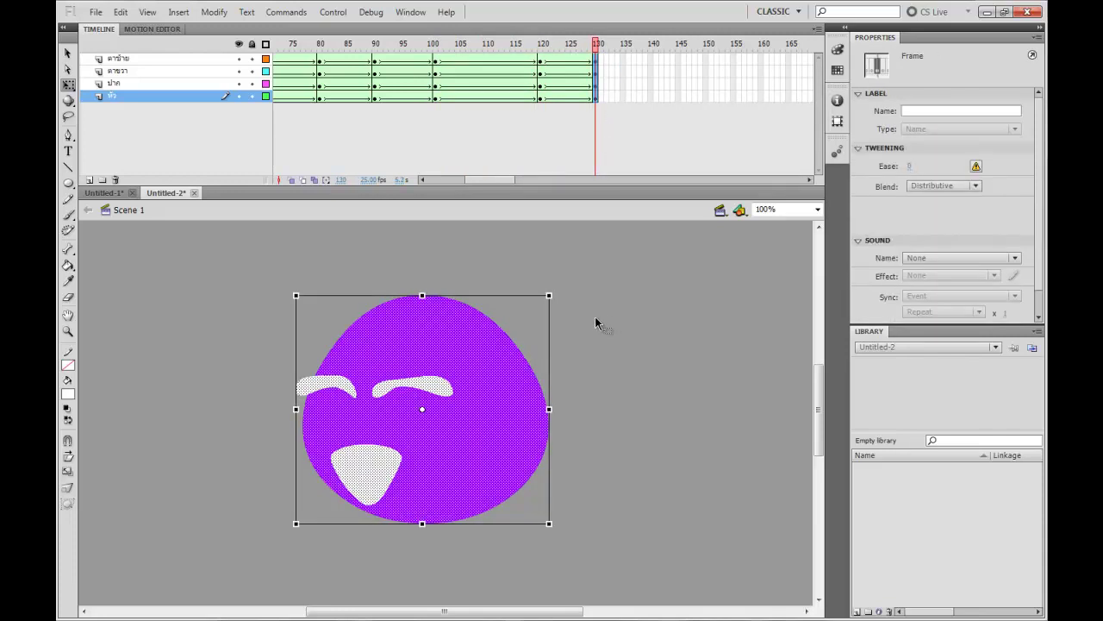
Step: Try flipping the whole face horizontally at frame 130
right_click(507, 355)
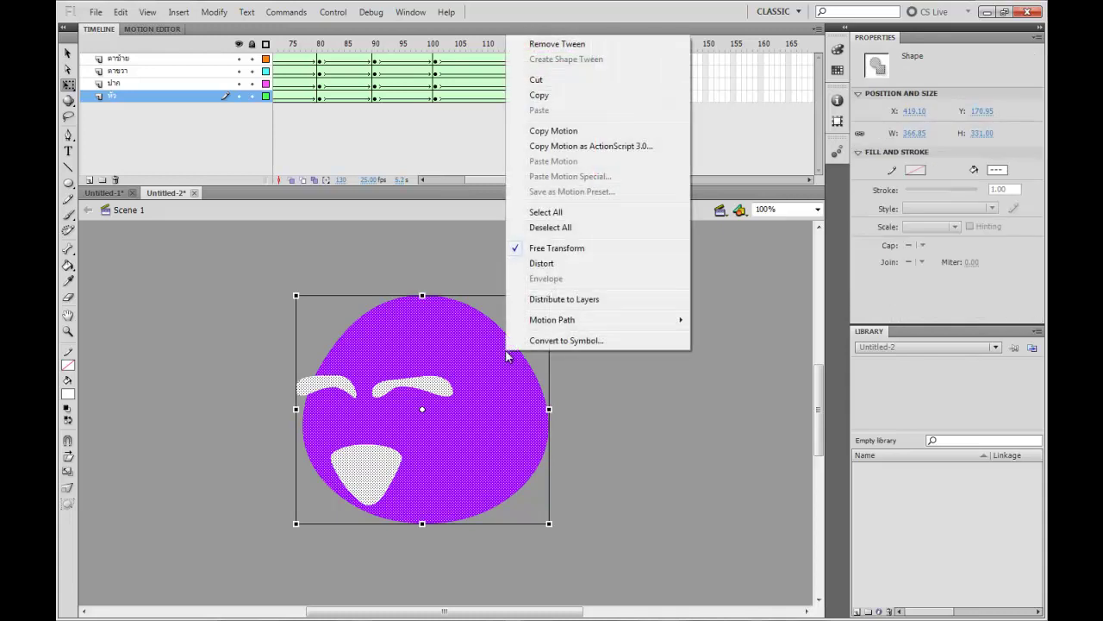
click(509, 3)
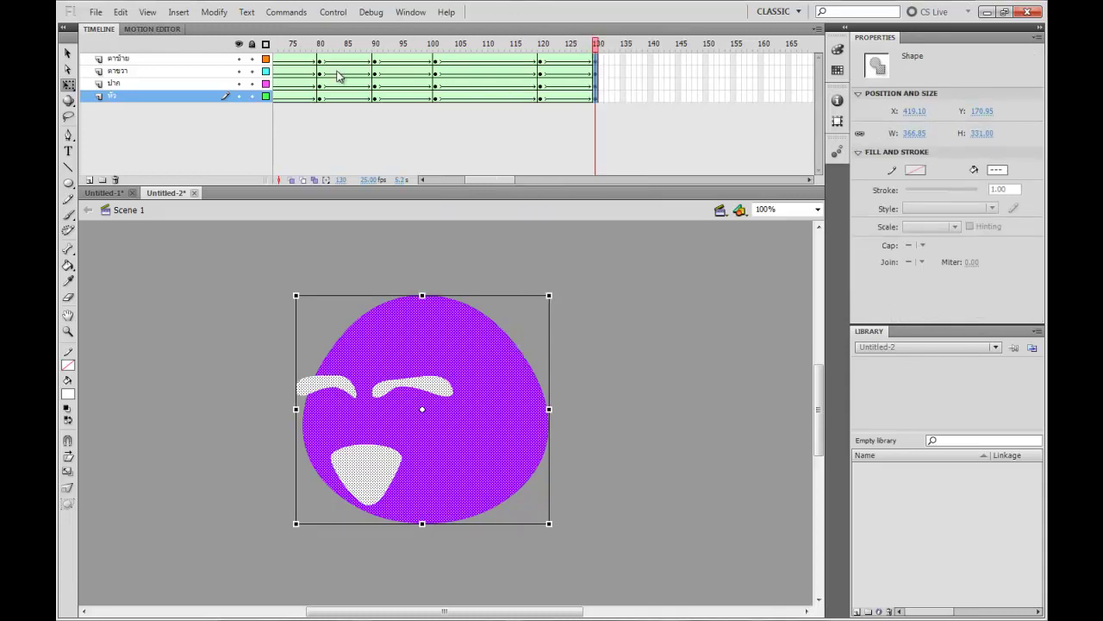
right_click(446, 354)
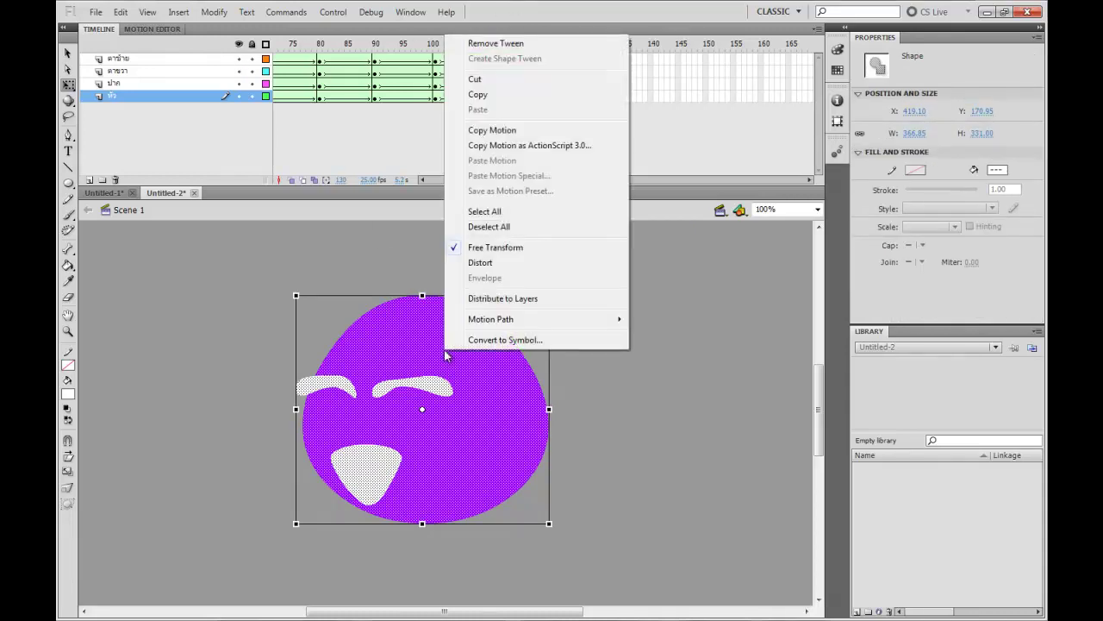
click(653, 7)
click(217, 13)
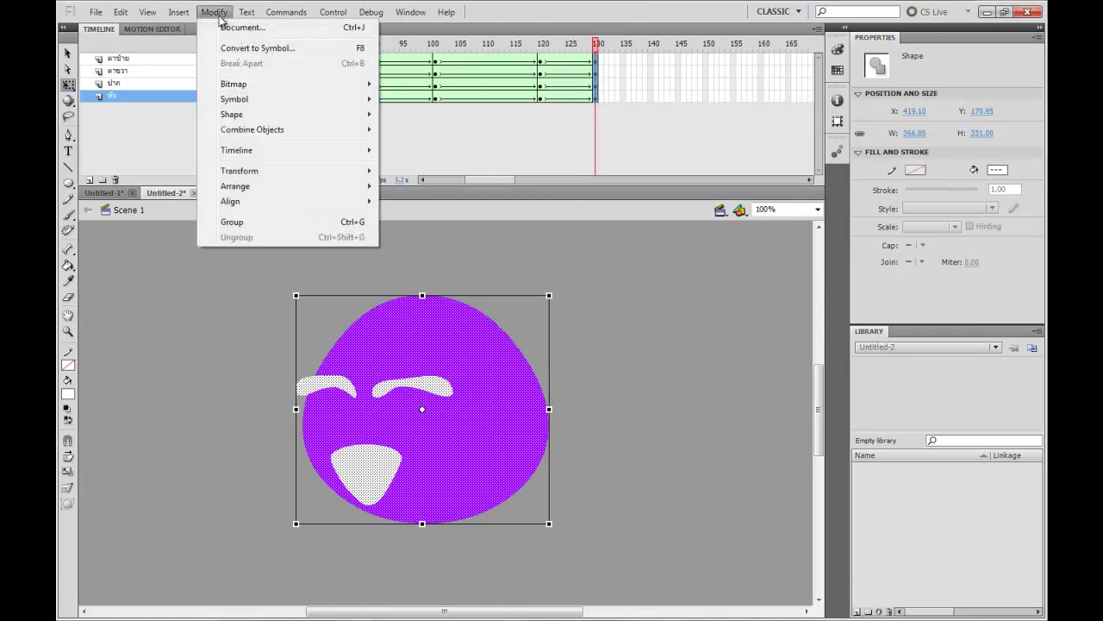
mouse_move(271, 173)
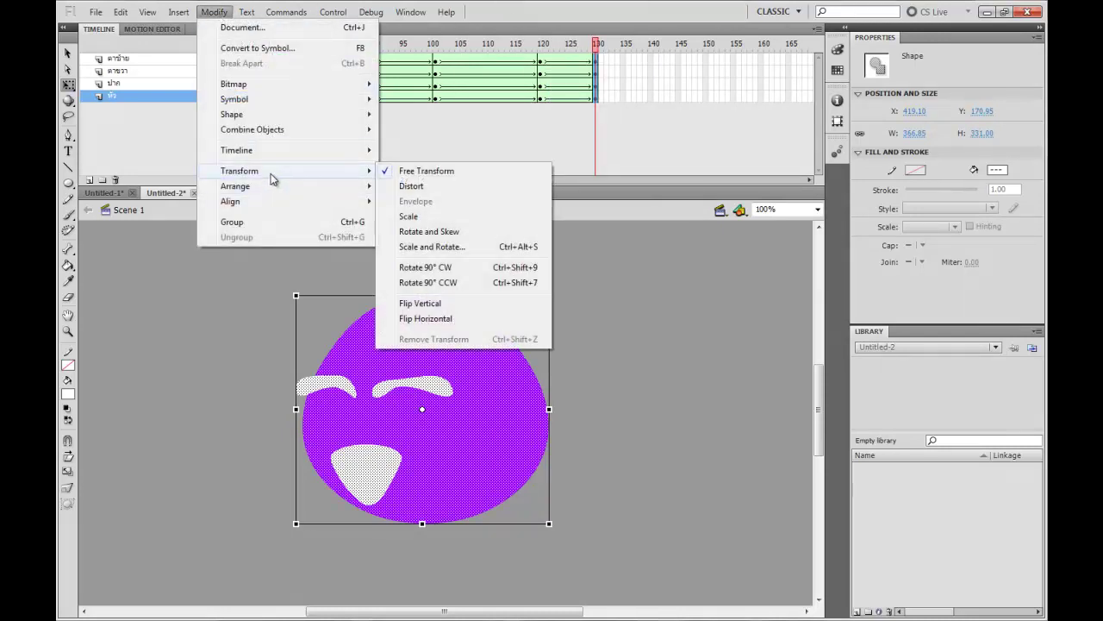
click(471, 318)
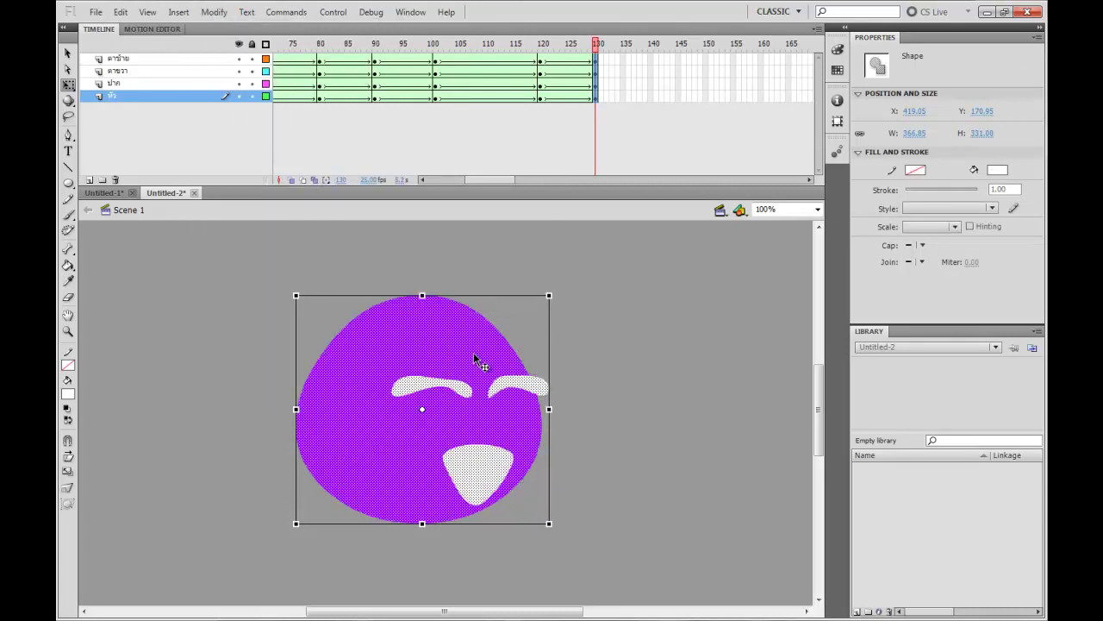
Step: Nudge the flipped face to the right at frame 130 and play the turn from about frame 119
key(Right)
key(Right)
key(Right)
key(Right)
key(Right)
key(Right)
key(Right)
key(Right)
key(Right)
key(Right)
key(Right)
key(Right)
key(Right)
key(Right)
key(Right)
key(Right)
key(Right)
key(Right)
key(Right)
key(Right)
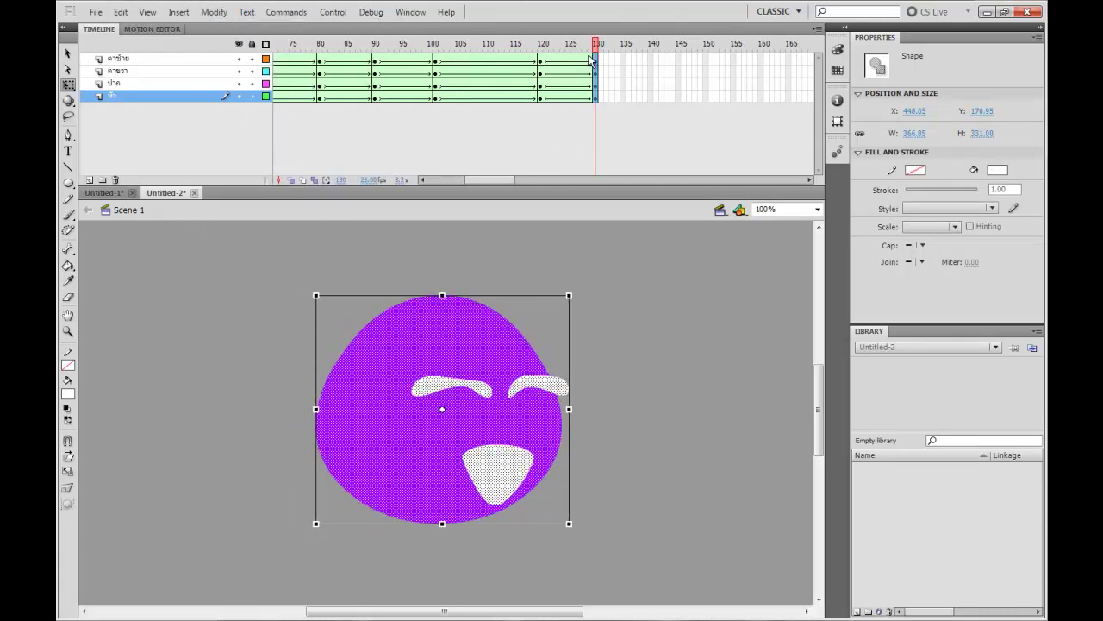
key(Right)
key(Right)
key(Right)
key(Right)
key(Right)
key(Right)
key(Right)
key(Right)
key(Right)
key(Right)
key(Right)
key(Right)
key(Right)
key(Right)
key(Right)
key(Right)
drag(594, 52, 539, 53)
key(Return)
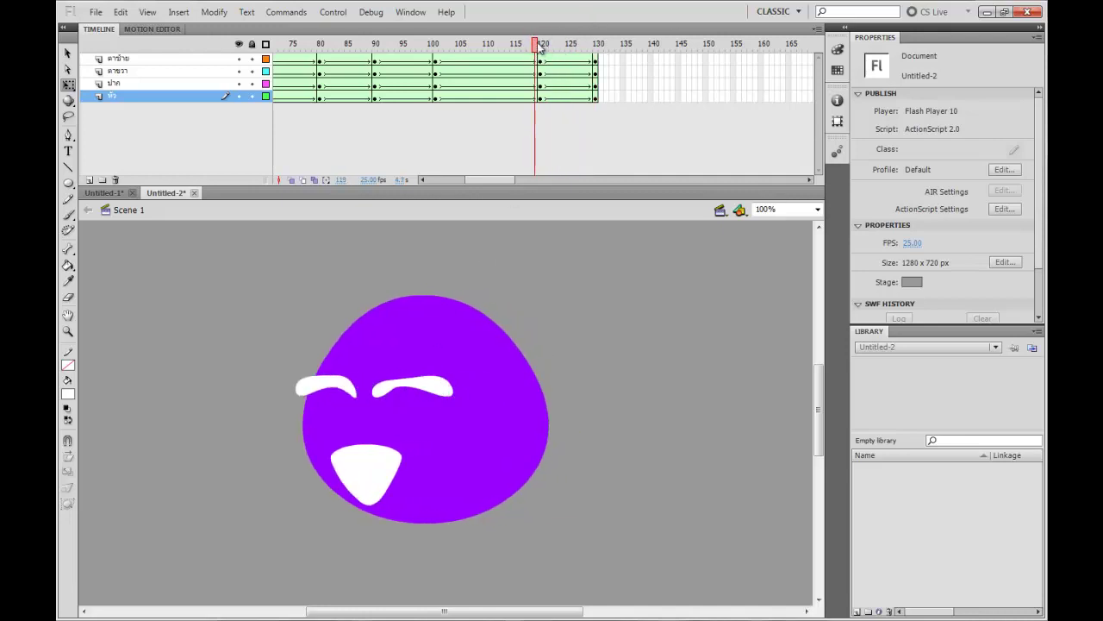
Step: Clear the flipped face's keyframes at frame 130 on all four layers
drag(541, 49, 596, 45)
click(428, 389)
click(472, 392)
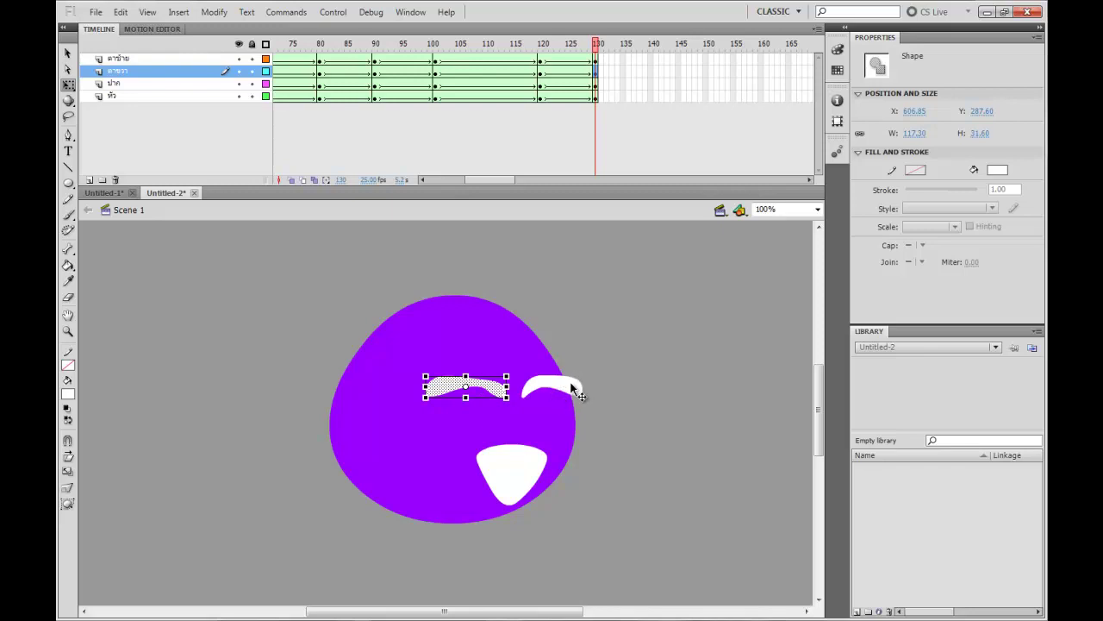
right_click(600, 104)
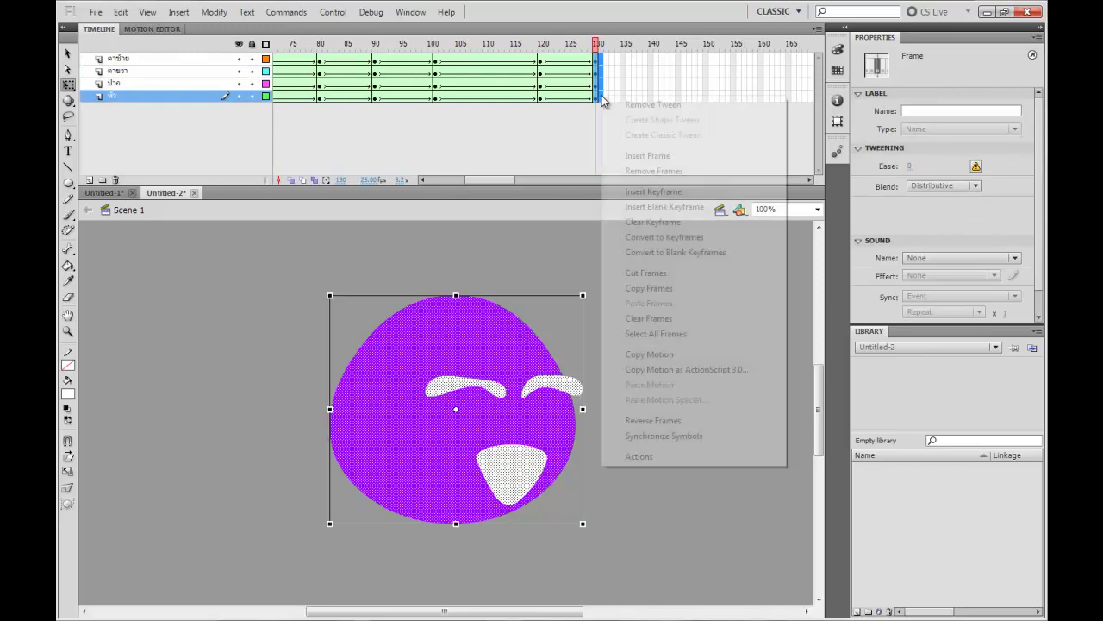
click(637, 221)
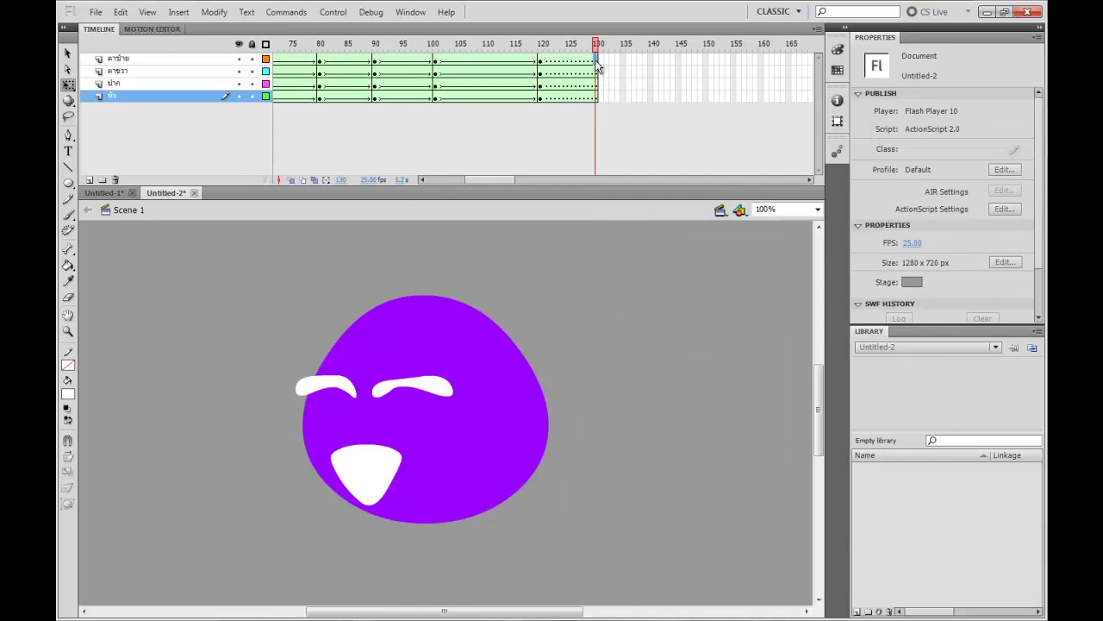
Step: Insert keyframes on all four layers at frames 130 and 131
drag(595, 61, 620, 95)
right_click(620, 86)
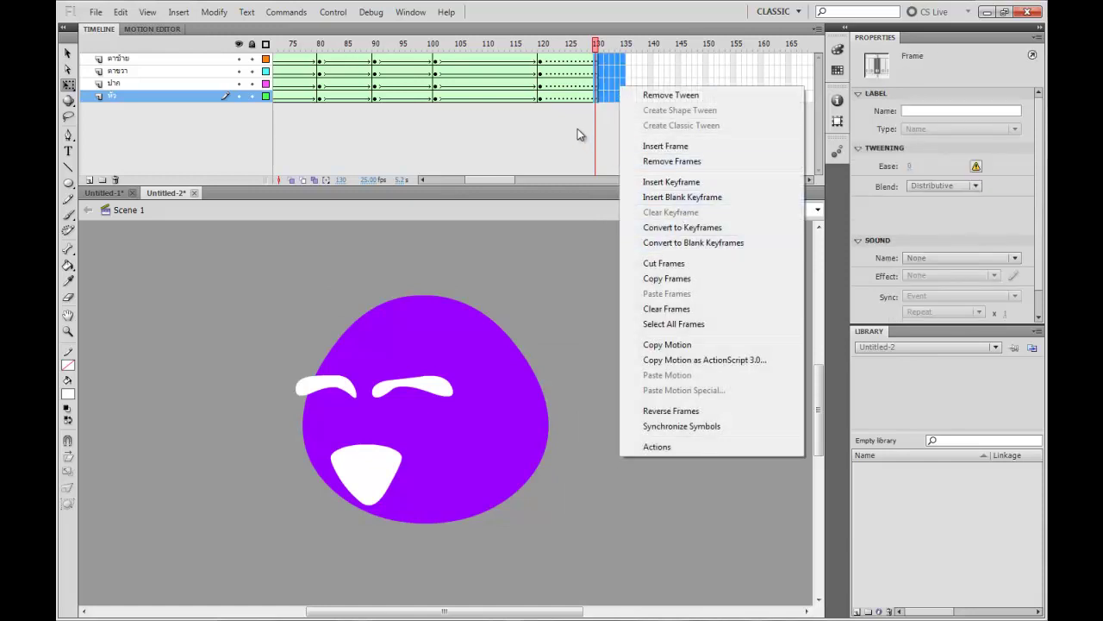
click(578, 128)
click(600, 106)
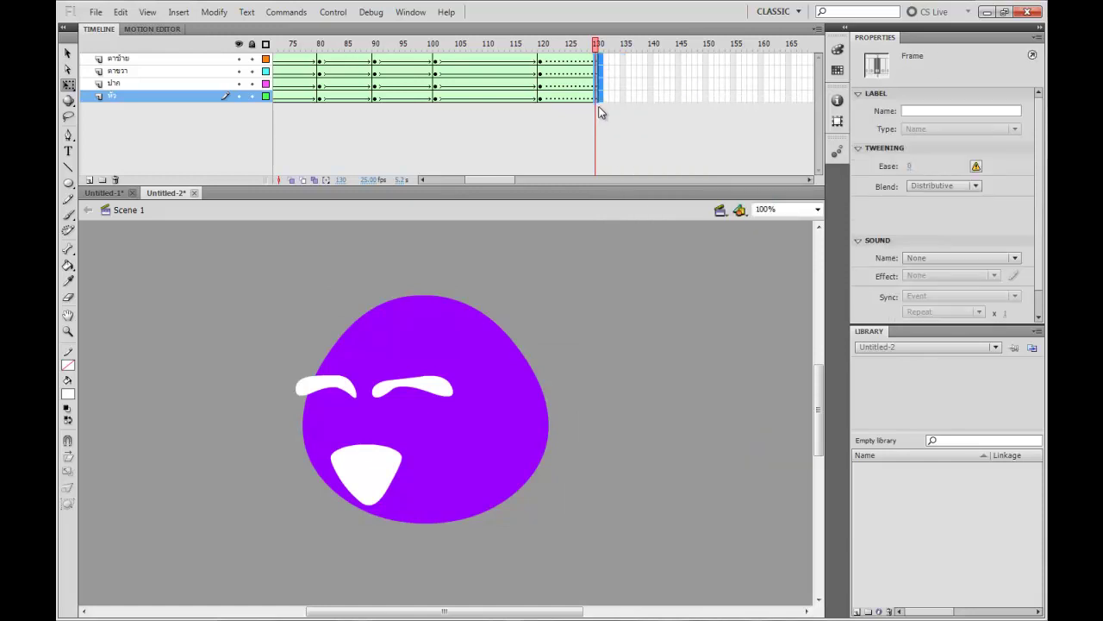
key(F6)
Step: At frame 131, move the ตาขวา eye to the head's right edge at X 755.85 and narrow it to 66.25
click(605, 351)
click(444, 389)
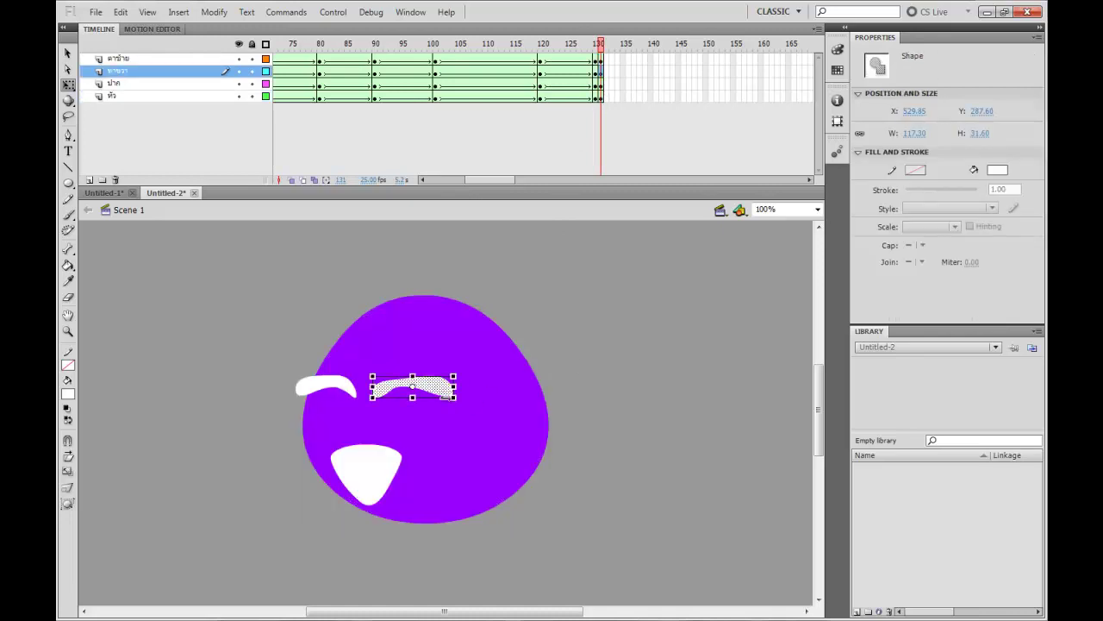
drag(444, 389, 545, 390)
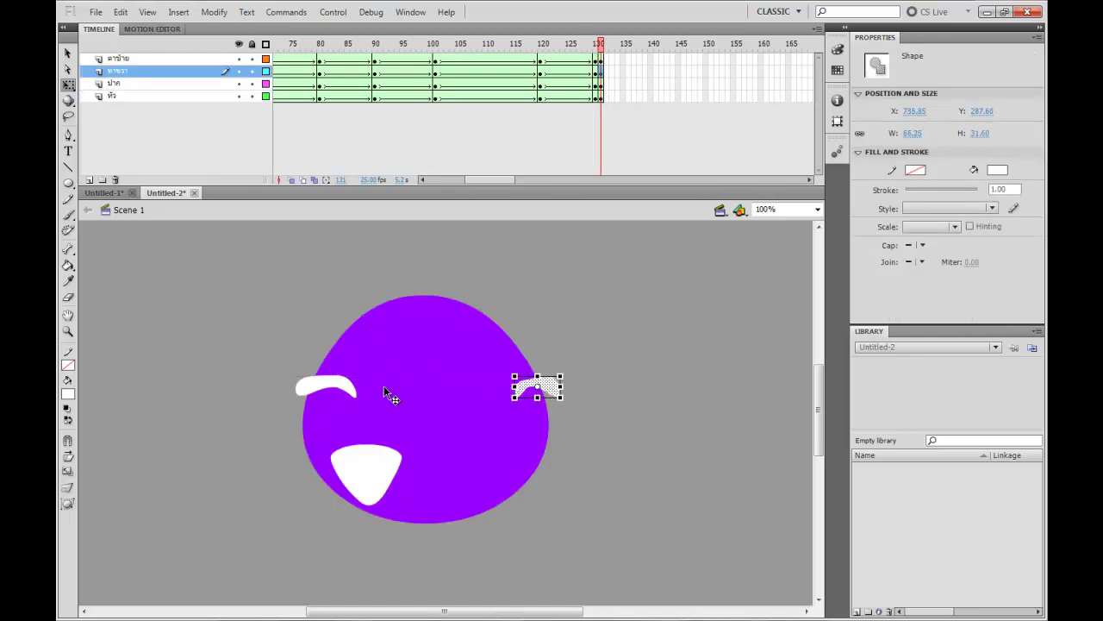
Step: Widen the ตาซ้าย eye at frame 131 and move it right to just before the other eye
click(348, 387)
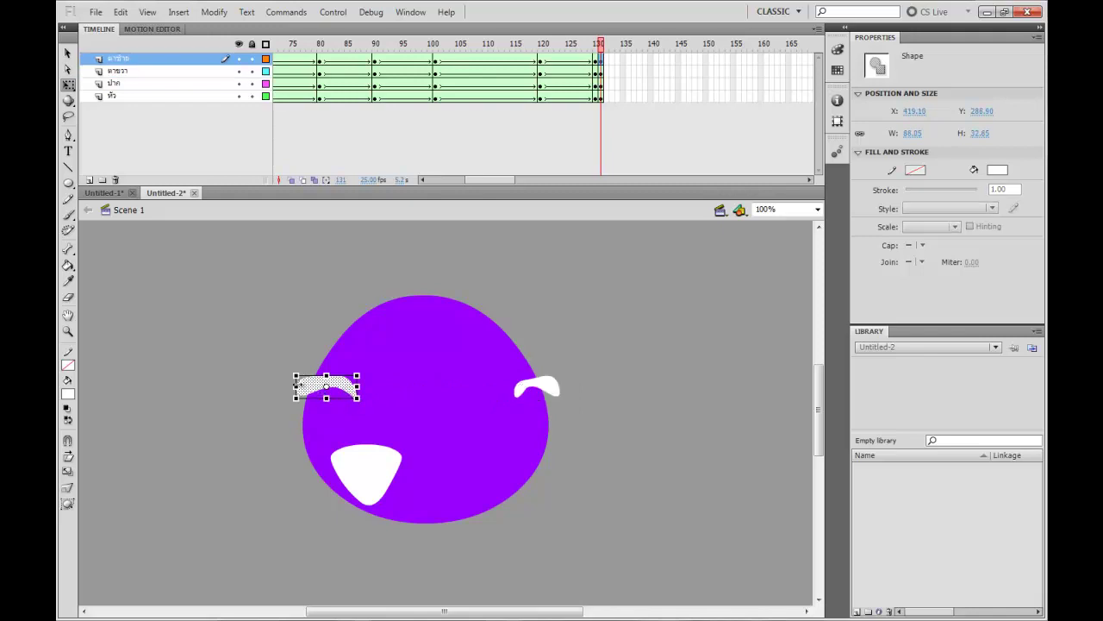
drag(296, 385, 252, 386)
drag(333, 392, 467, 395)
Step: Move the mouth at frame 131 to the right side of the face and slightly up
drag(389, 489, 519, 480)
click(505, 443)
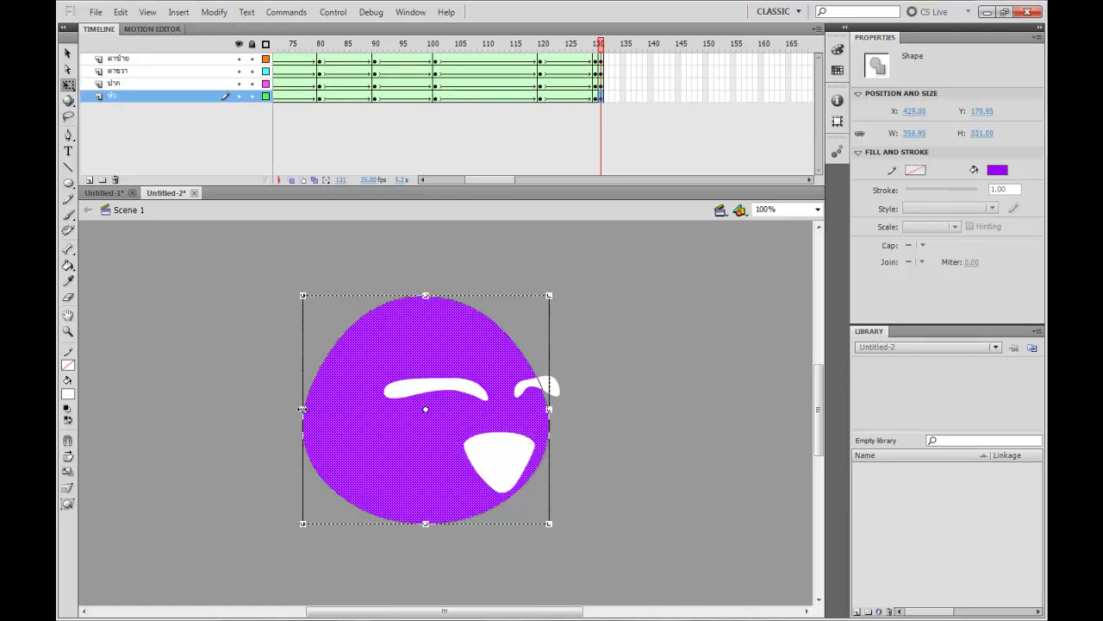
click(560, 295)
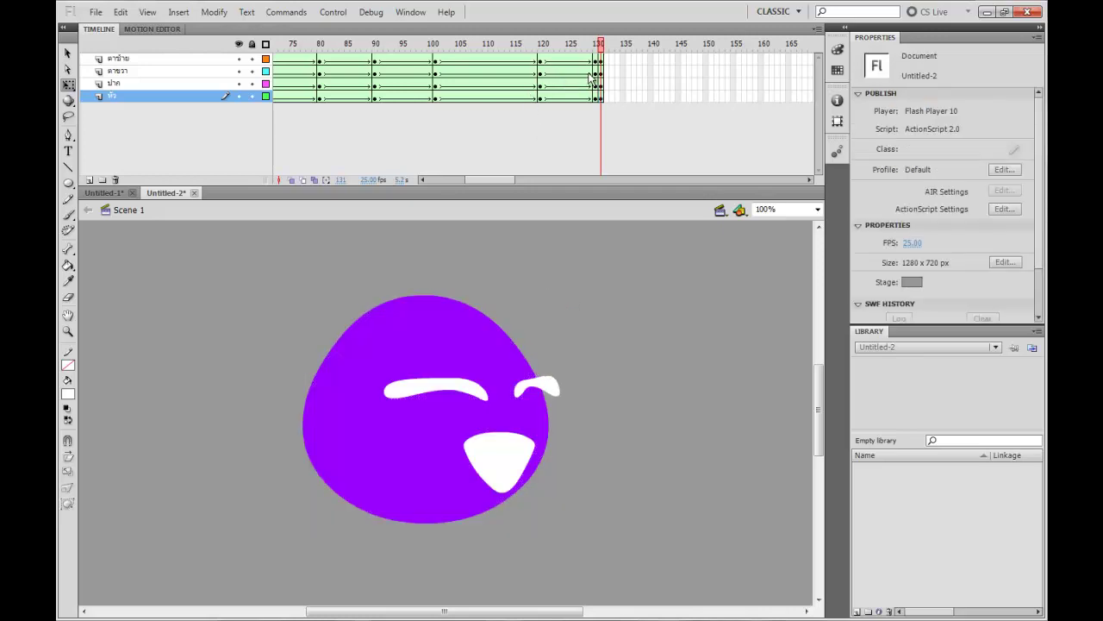
Step: Remove the keyframes at frame 130 from all four layers and play the head turn
mouse_move(601, 54)
mouse_down()
mouse_move(591, 53)
mouse_move(602, 53)
mouse_up()
drag(601, 98, 594, 98)
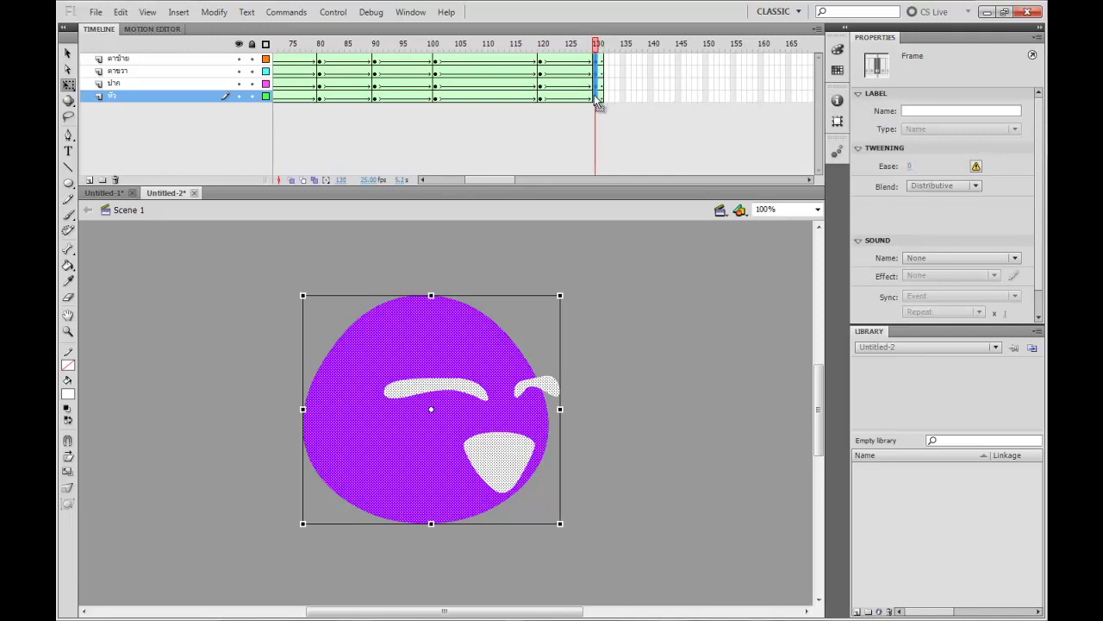
click(527, 44)
key(Return)
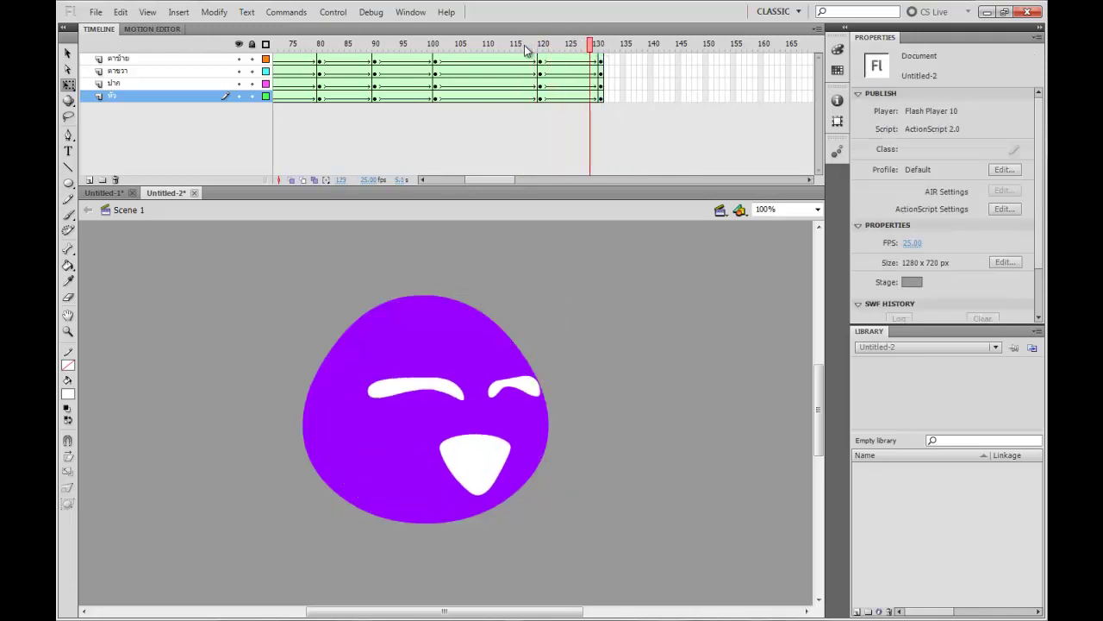
key(Return)
key(Return)
Step: Extend all four layers to frame 160 and play from about frame 103
drag(474, 181, 512, 180)
drag(566, 54, 713, 132)
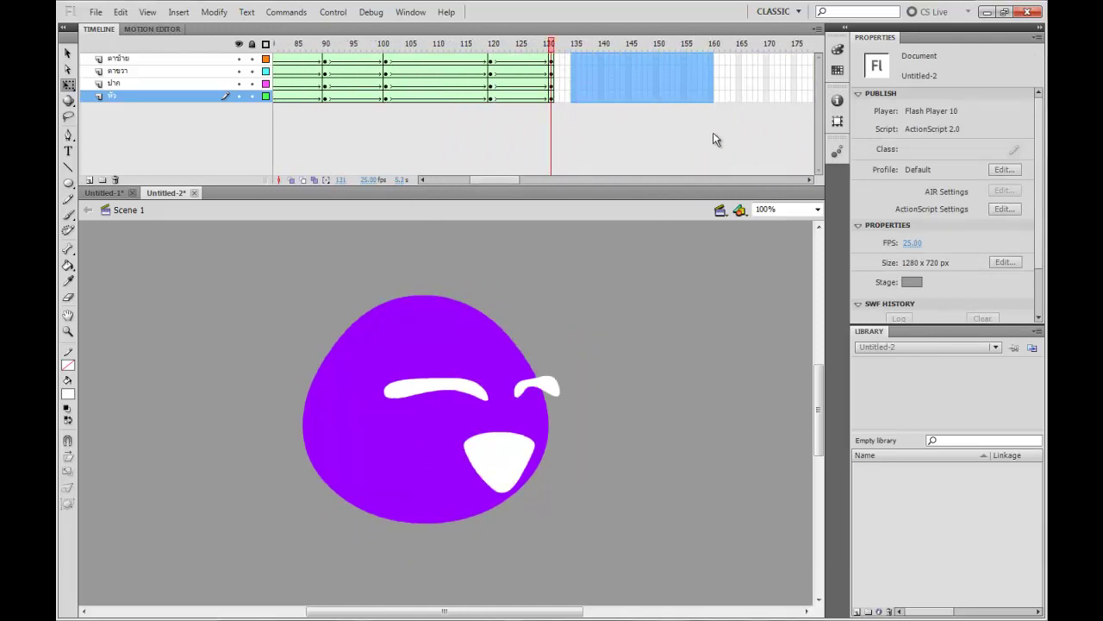
key(F5)
click(396, 47)
key(Return)
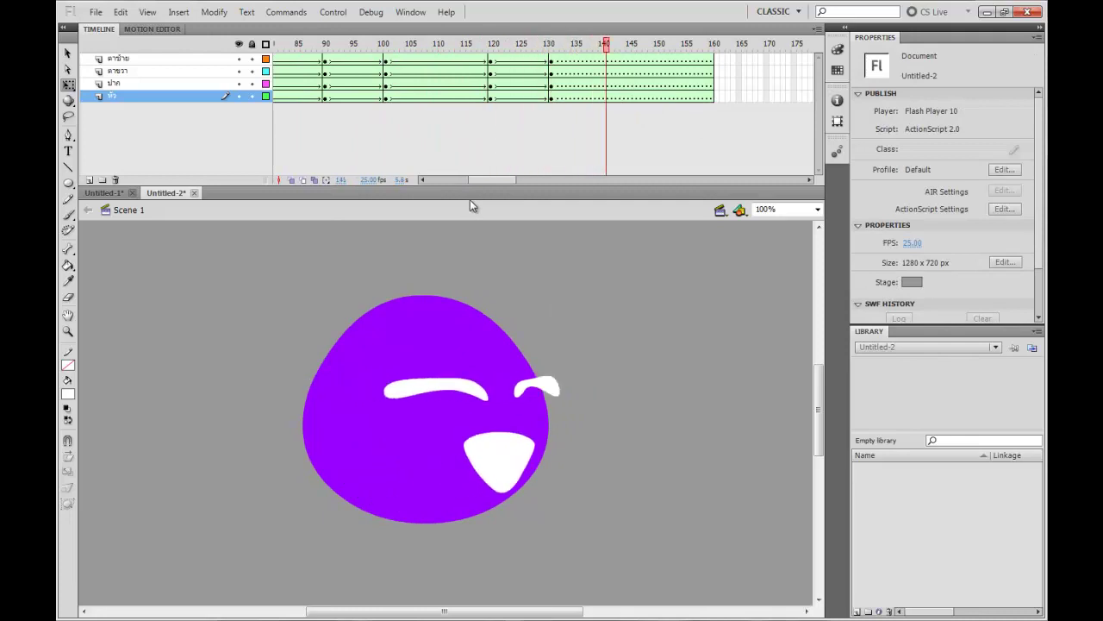
Step: Add a head keyframe at frame 125 and widen the head evenly on both sides
drag(552, 46, 518, 50)
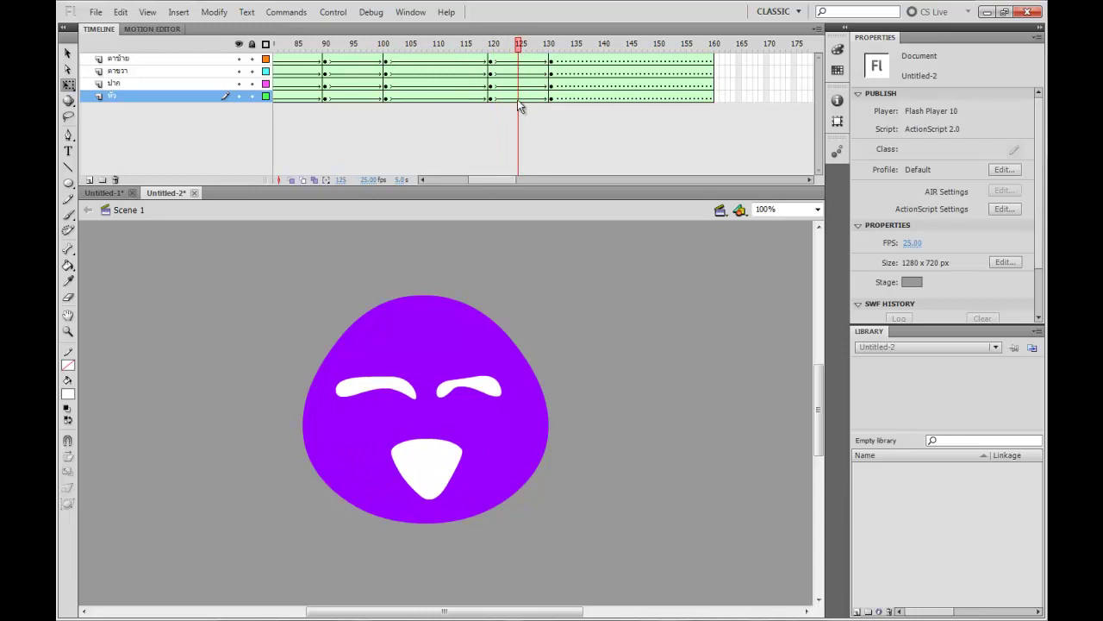
click(518, 96)
click(541, 422)
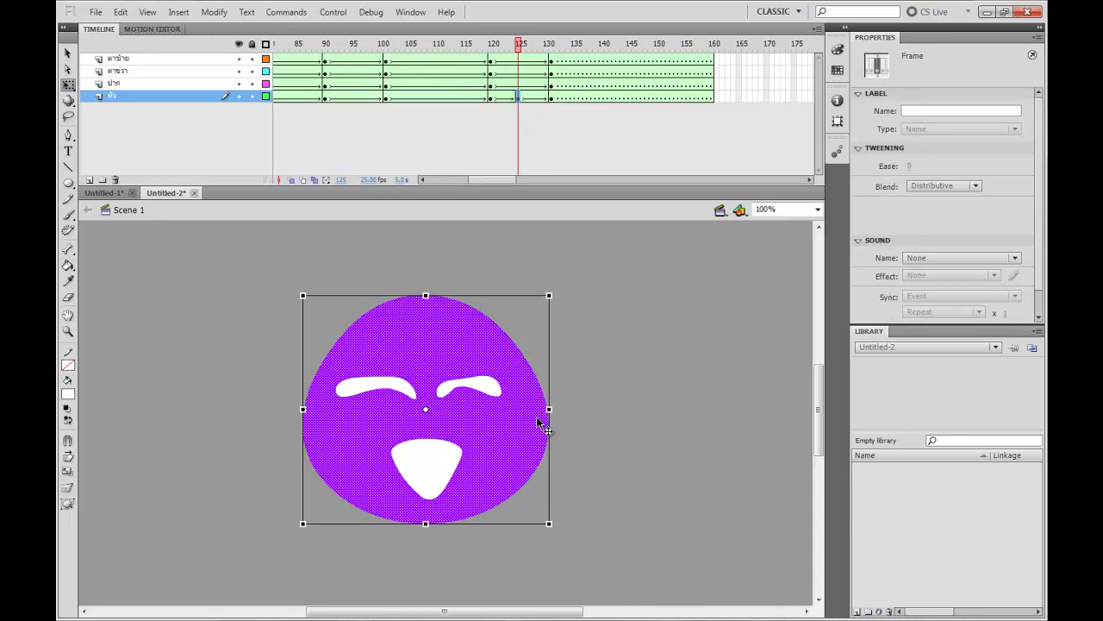
drag(551, 408, 568, 407)
click(602, 301)
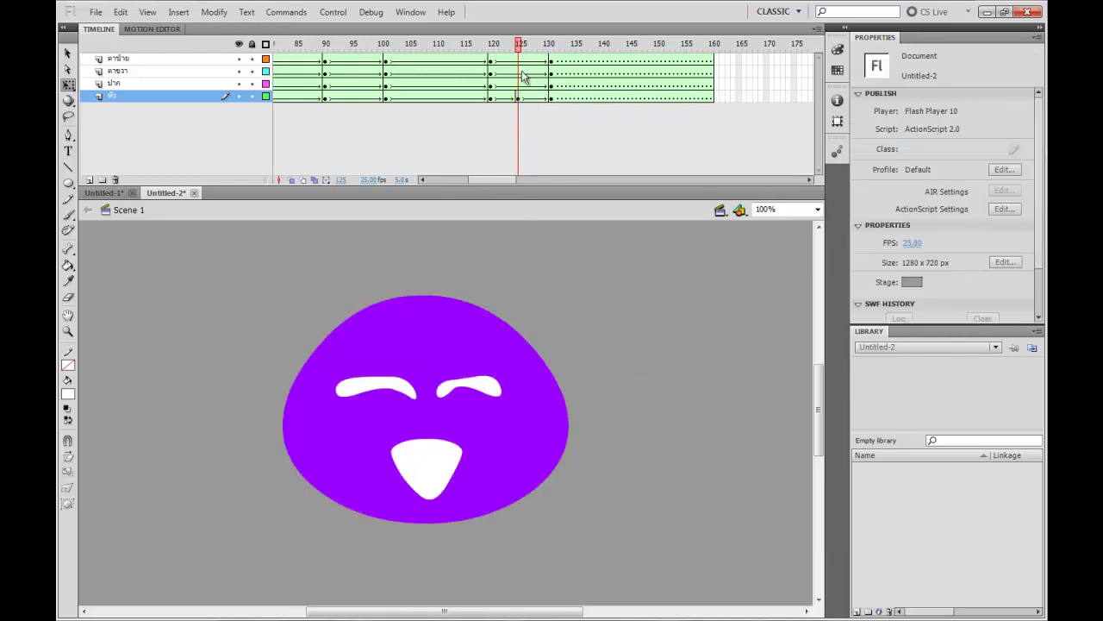
Step: Add keyframes at frame 125 on both eye layers and stretch each eye outward toward its side of the head
drag(518, 61, 518, 59)
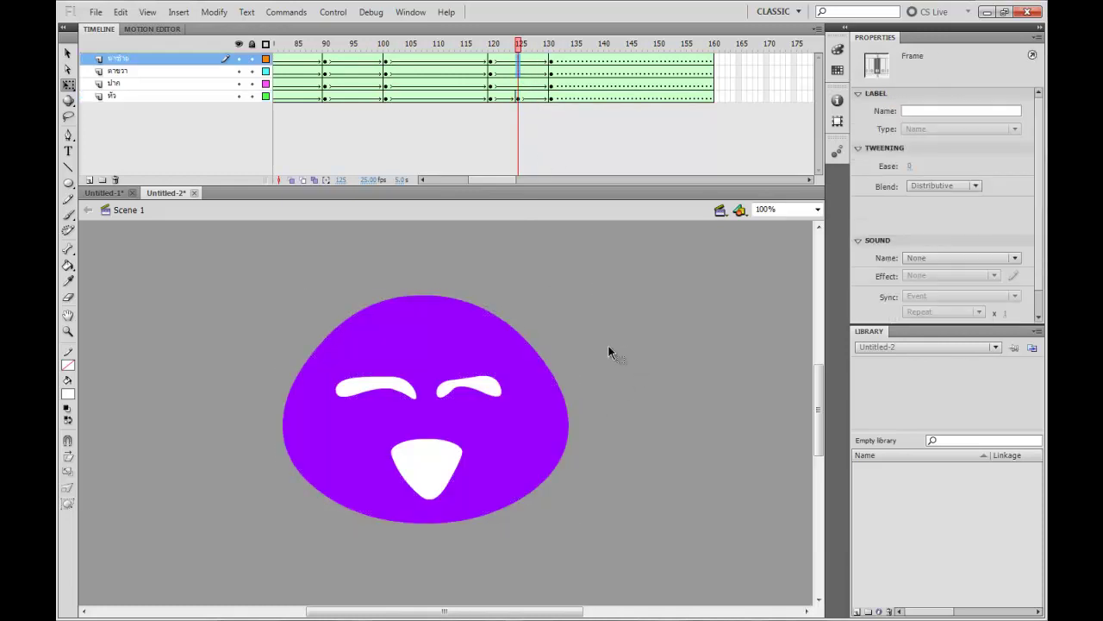
key(F6)
click(608, 355)
click(488, 388)
drag(502, 388, 528, 388)
click(354, 389)
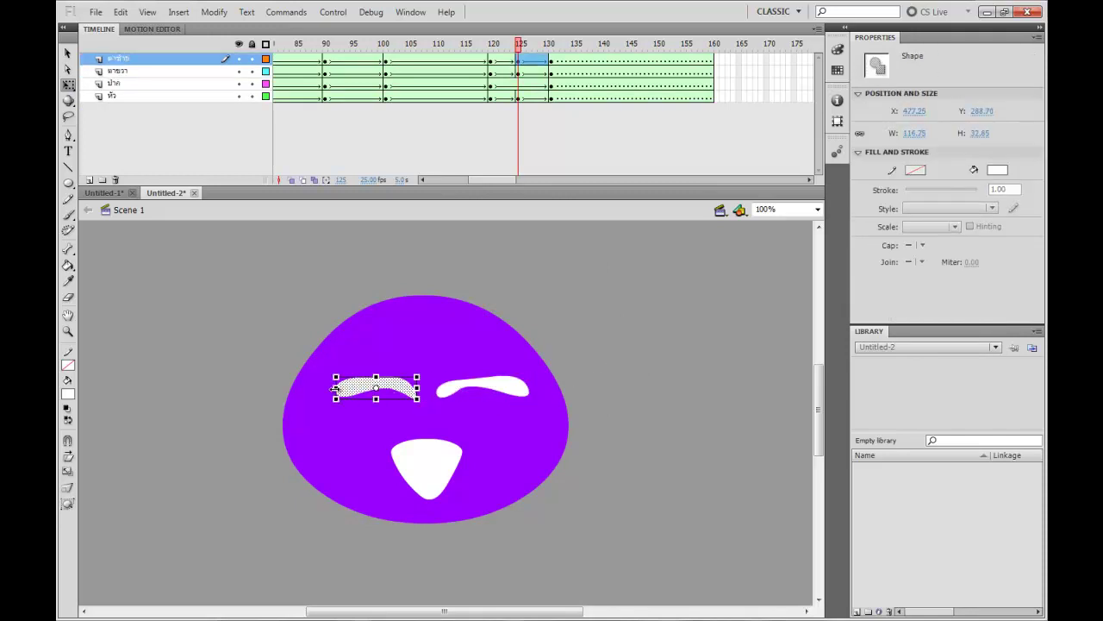
drag(334, 389, 314, 389)
click(548, 352)
Step: Play the animation repeatedly from before frame 120 to check the head turn with the widened mid-turn pose
drag(519, 45, 432, 52)
key(Return)
key(Return)
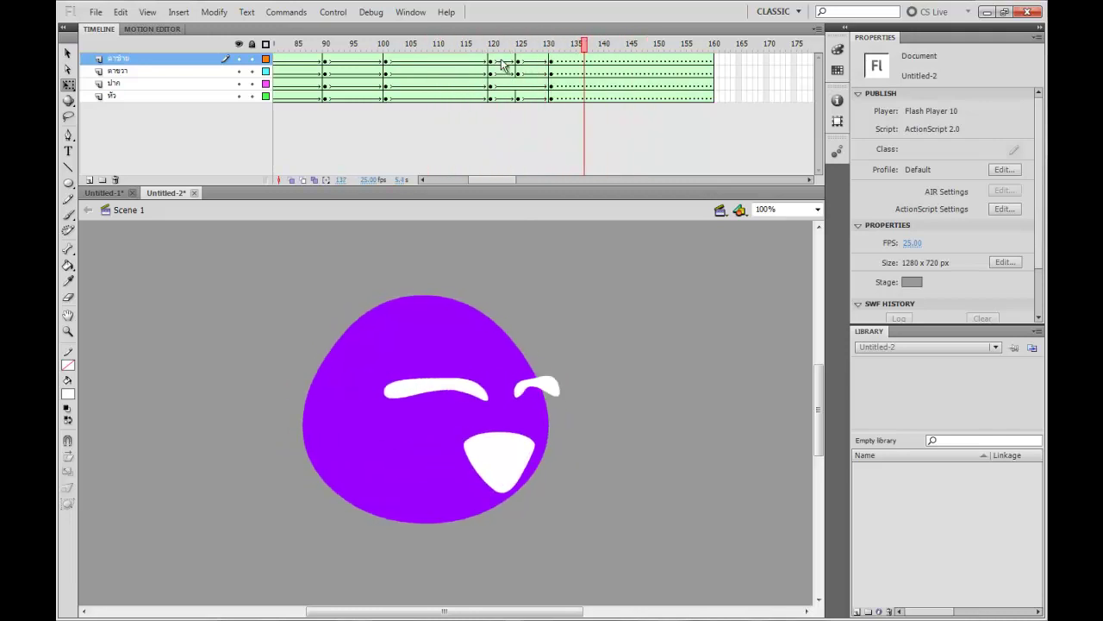
drag(502, 46, 428, 50)
key(Return)
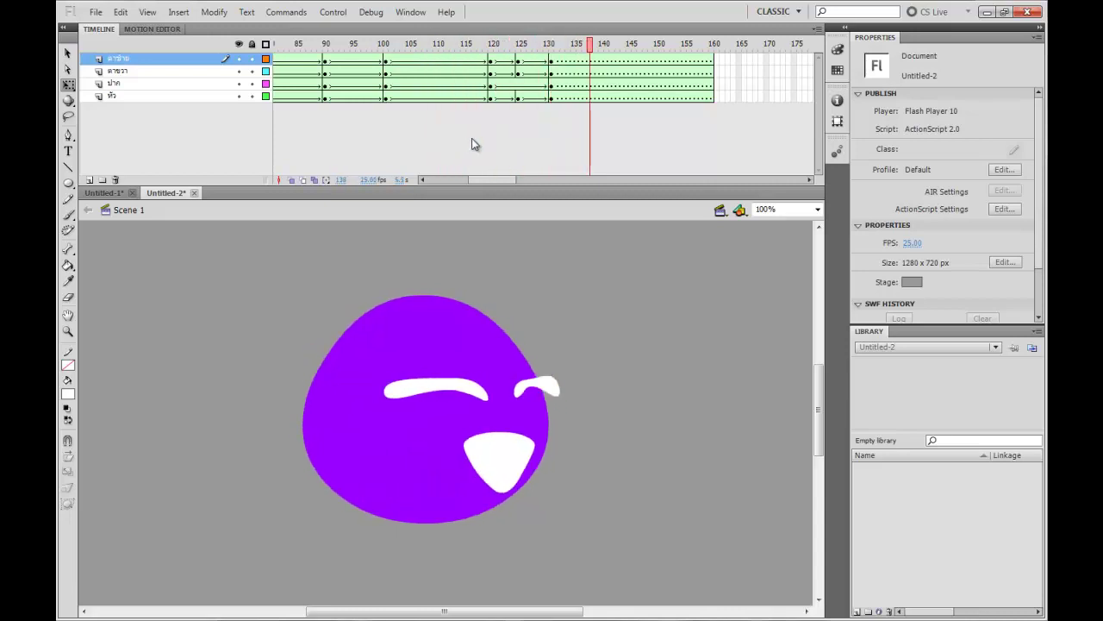
click(431, 45)
key(Return)
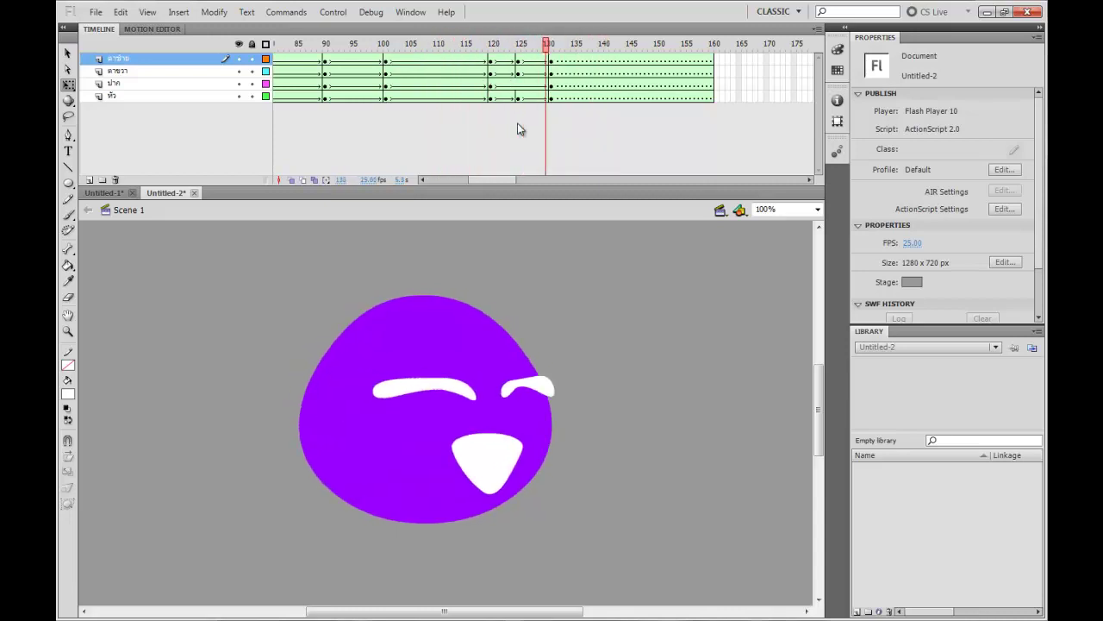
click(458, 45)
key(Return)
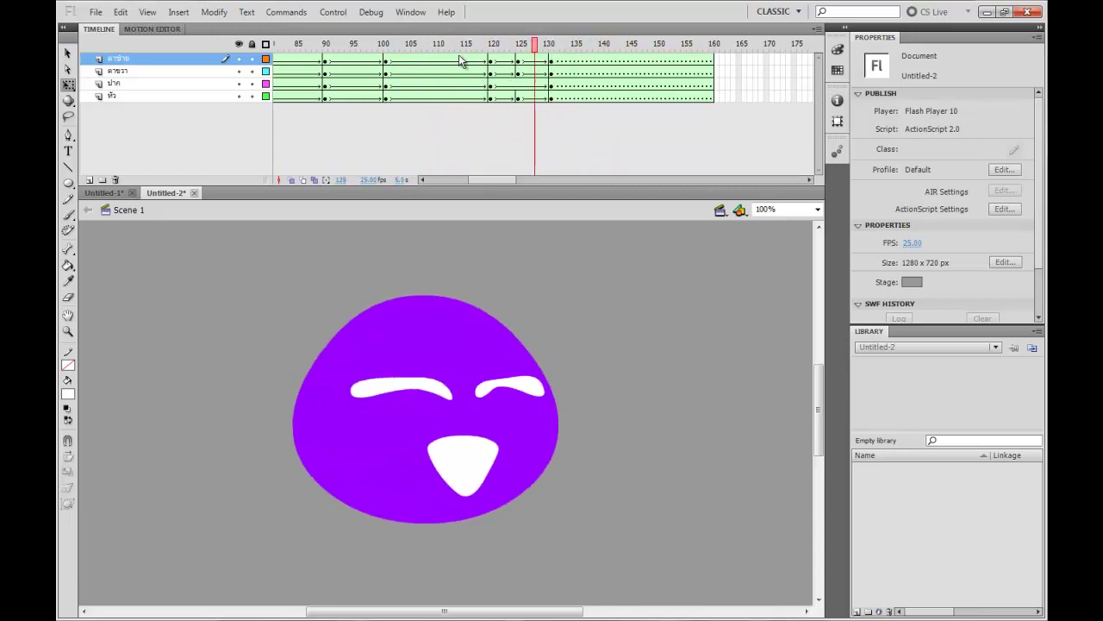
click(426, 45)
key(Return)
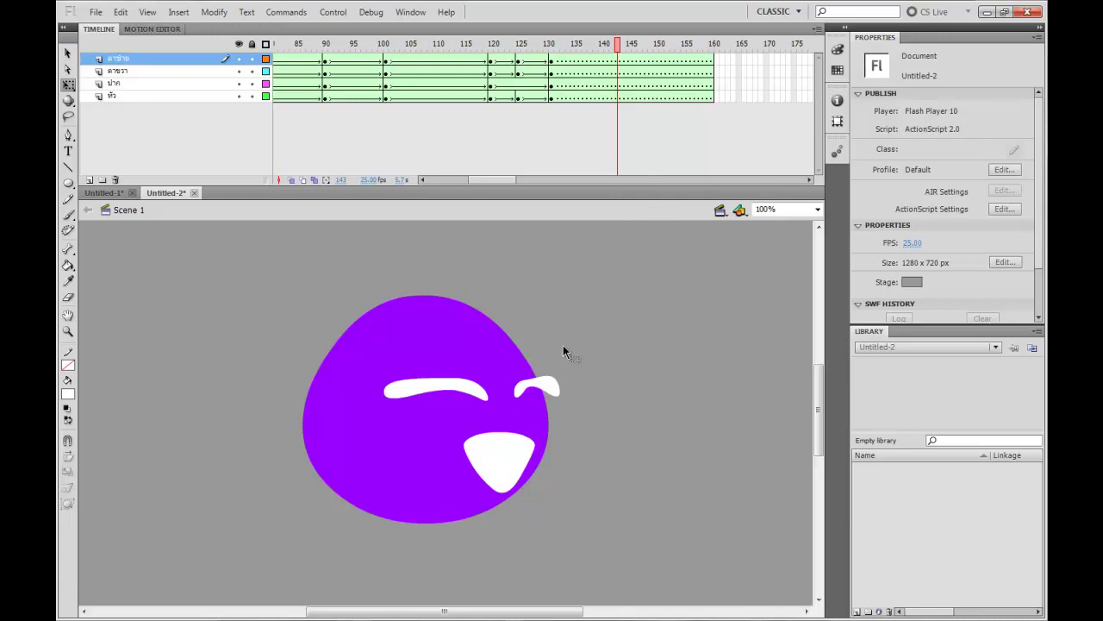
Step: Scrub through the held pose between frames 131 and 140, ending on frame 131
key(space)
mouse_move(566, 345)
mouse_down()
mouse_move(567, 336)
mouse_move(568, 345)
mouse_up()
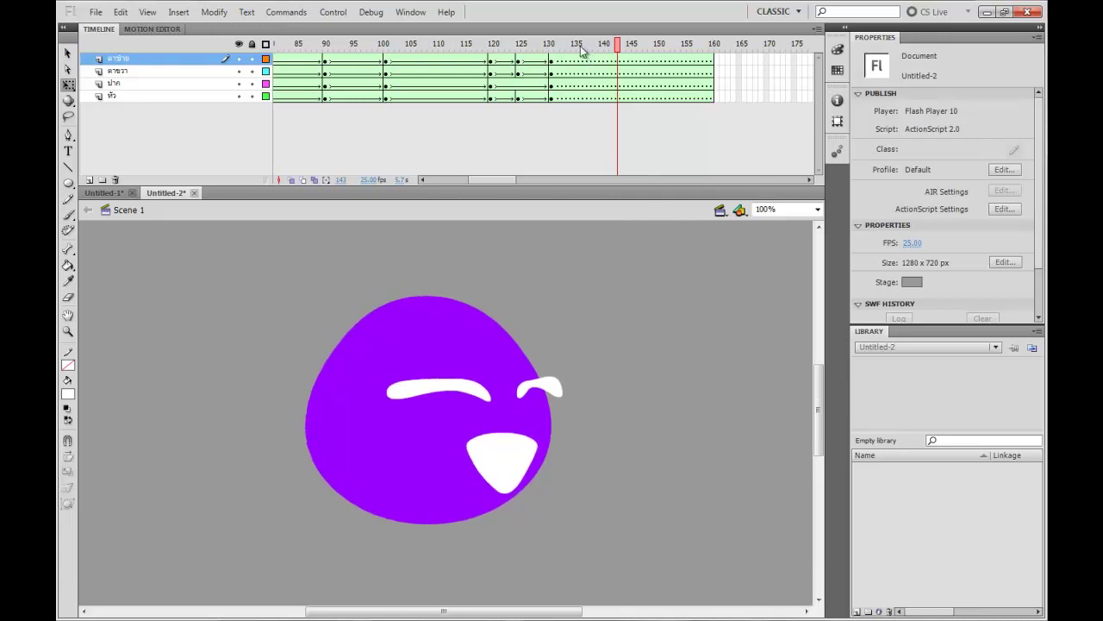
drag(582, 47, 574, 140)
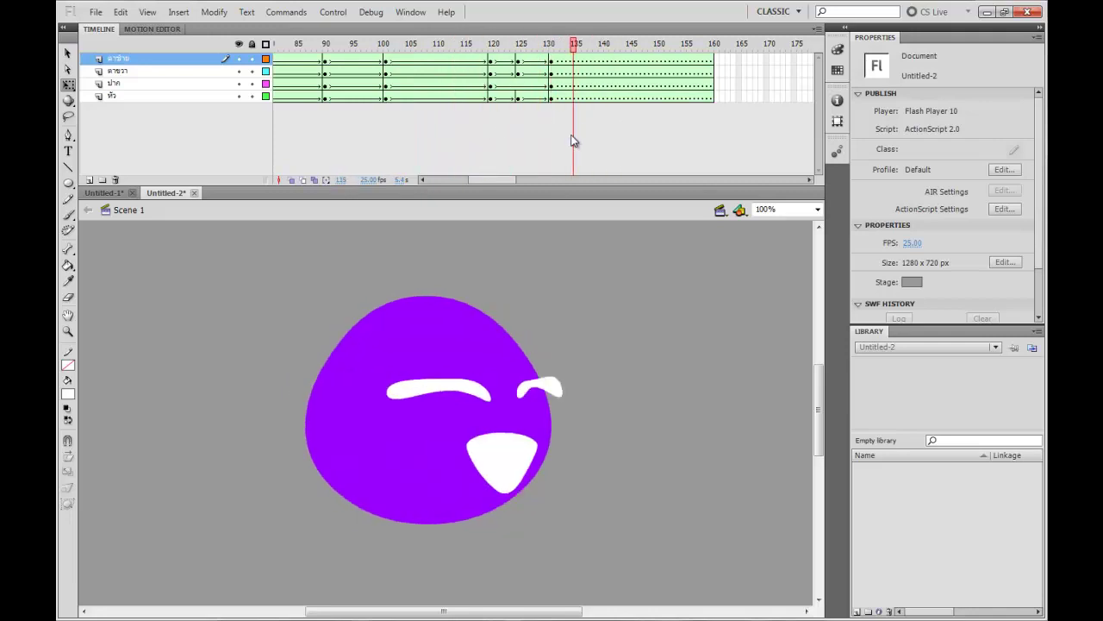
drag(556, 57, 602, 71)
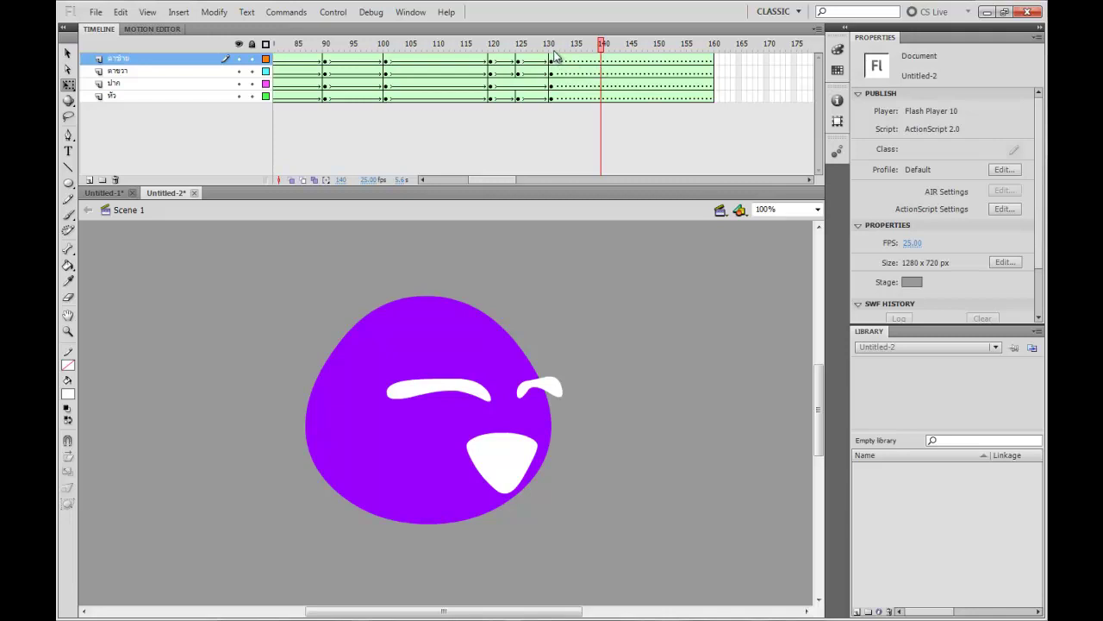
mouse_move(556, 56)
mouse_down()
mouse_move(468, 62)
mouse_move(556, 73)
mouse_up()
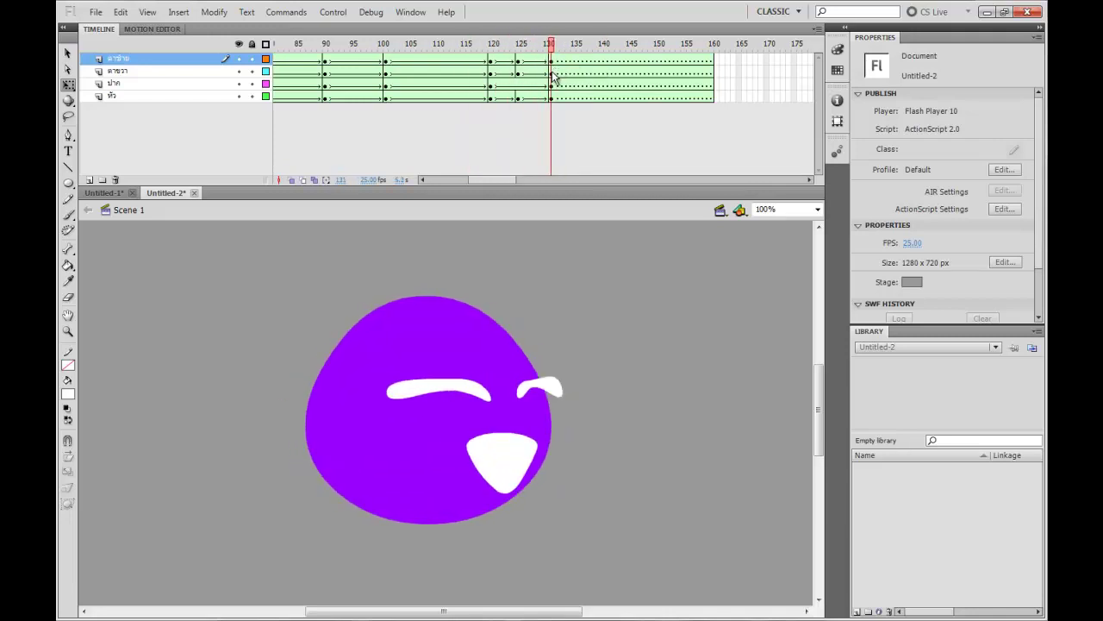